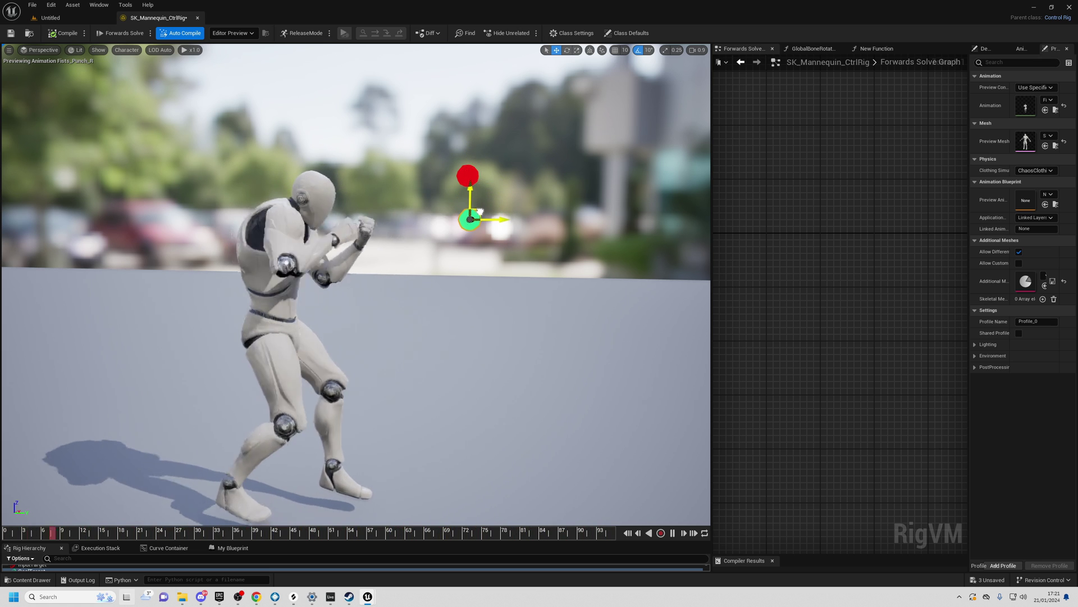
- Disconnect the Execute output of Forwards Solve in the SK_Mannequin_CtrlRig graph
{"action": "left_click_drag", "start_coordinate": [480, 211], "coordinate": [481, 227], "text": "alt"}
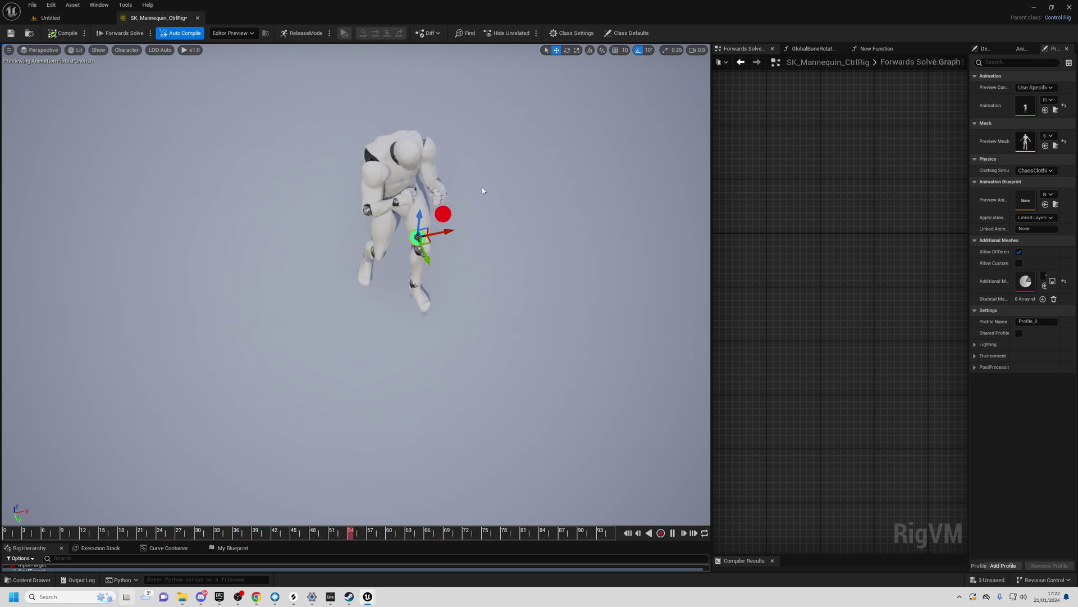
{"action": "left_click_drag", "start_coordinate": [482, 191], "coordinate": [537, 147], "text": "alt"}
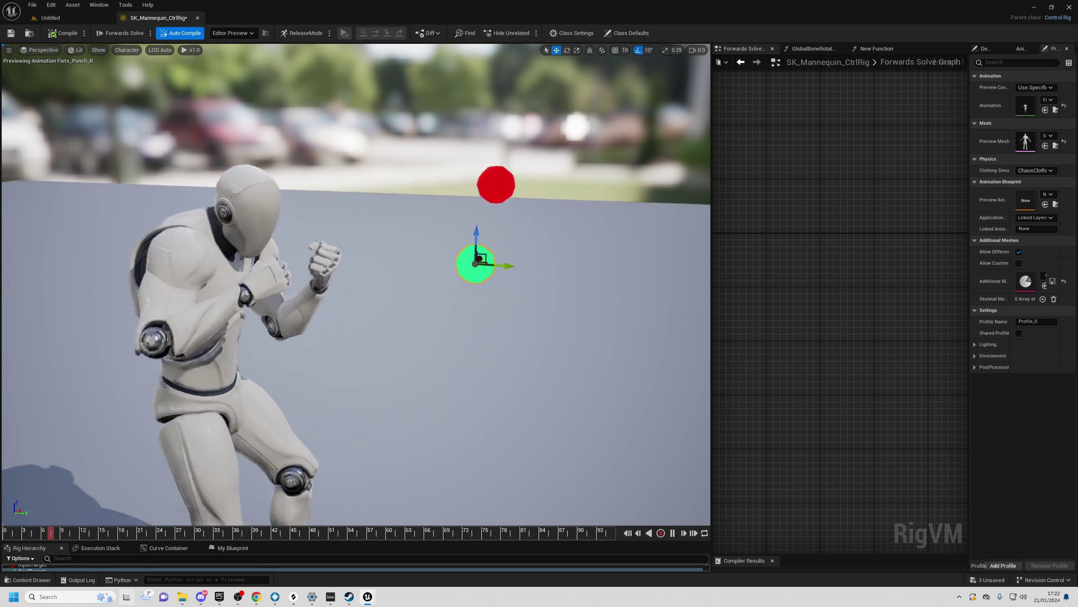
{"action": "middle_click_drag", "start_coordinate": [489, 191], "coordinate": [484, 162]}
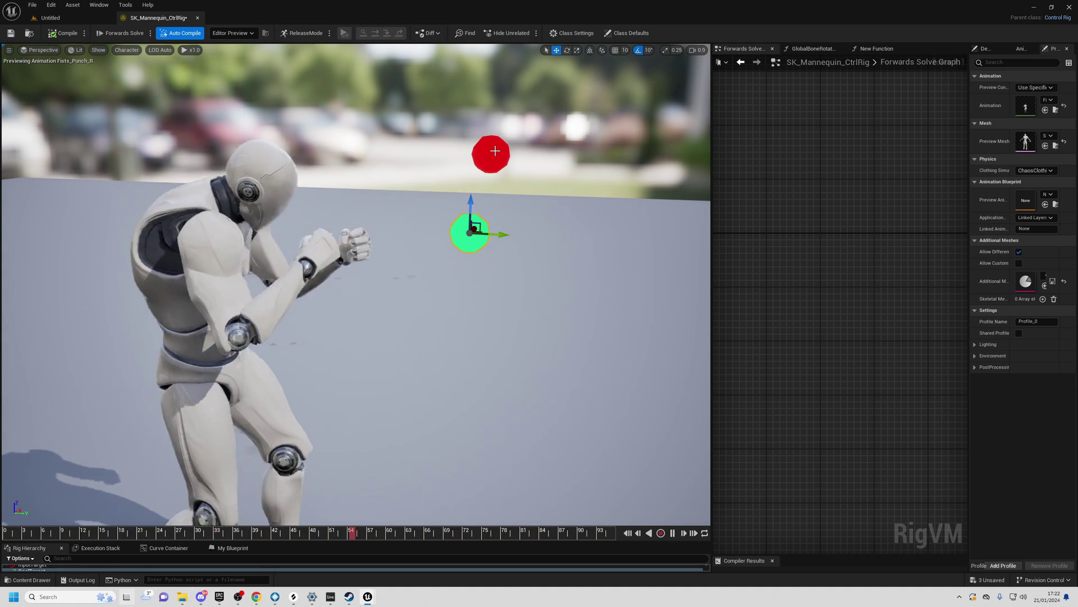
{"action": "scroll", "coordinate": [787, 239], "scroll_direction": "down", "scroll_amount": 5}
{"action": "scroll", "coordinate": [884, 248], "scroll_direction": "up", "scroll_amount": 5}
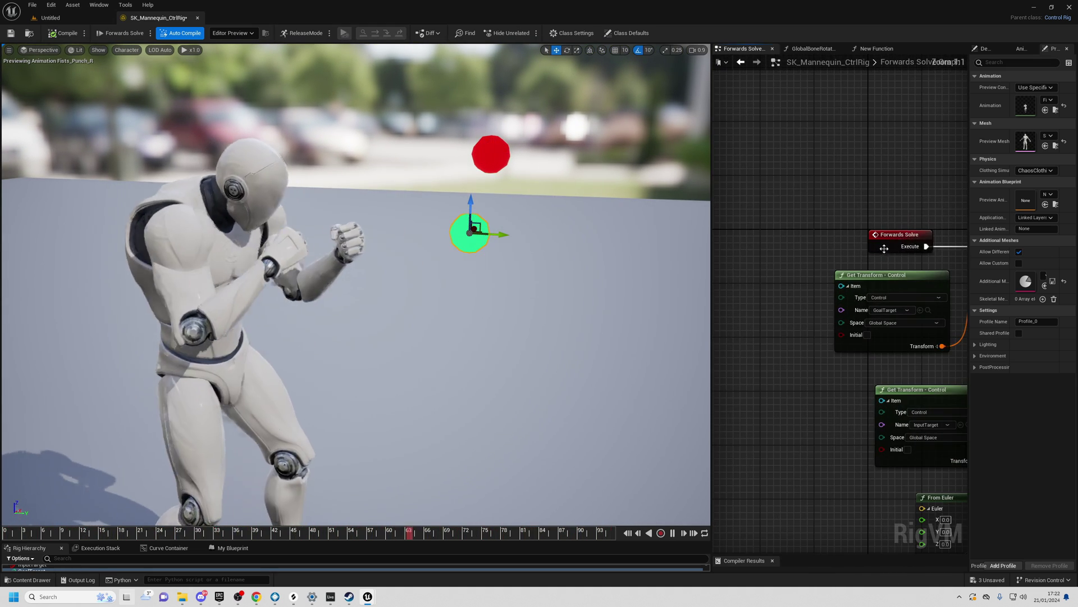
{"action": "left_click", "coordinate": [928, 249], "text": "alt"}
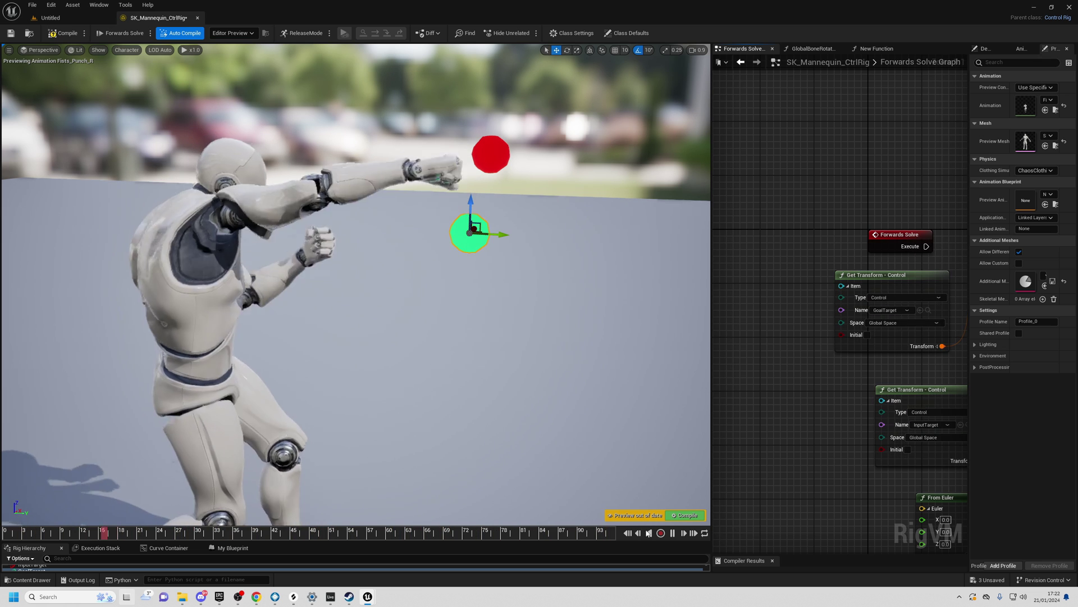
- Pause the punch animation around frame 18 and examine the extended fist against the red and green targets from several angles
{"action": "left_click", "coordinate": [673, 532]}
{"action": "left_click_drag", "start_coordinate": [467, 532], "coordinate": [122, 534]}
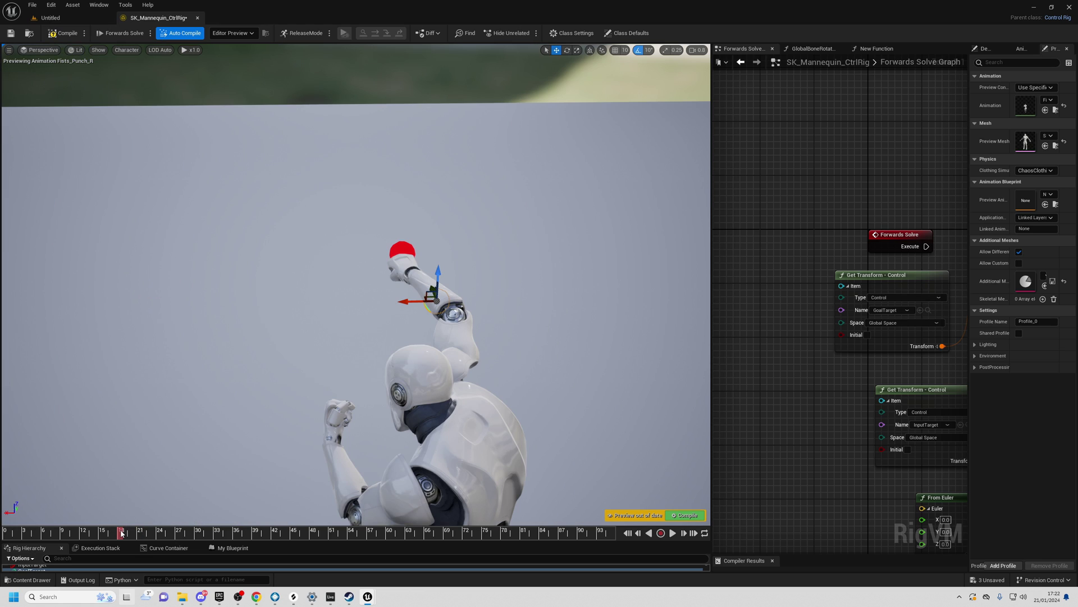
{"action": "right_click_drag", "start_coordinate": [506, 368], "coordinate": [359, 393]}
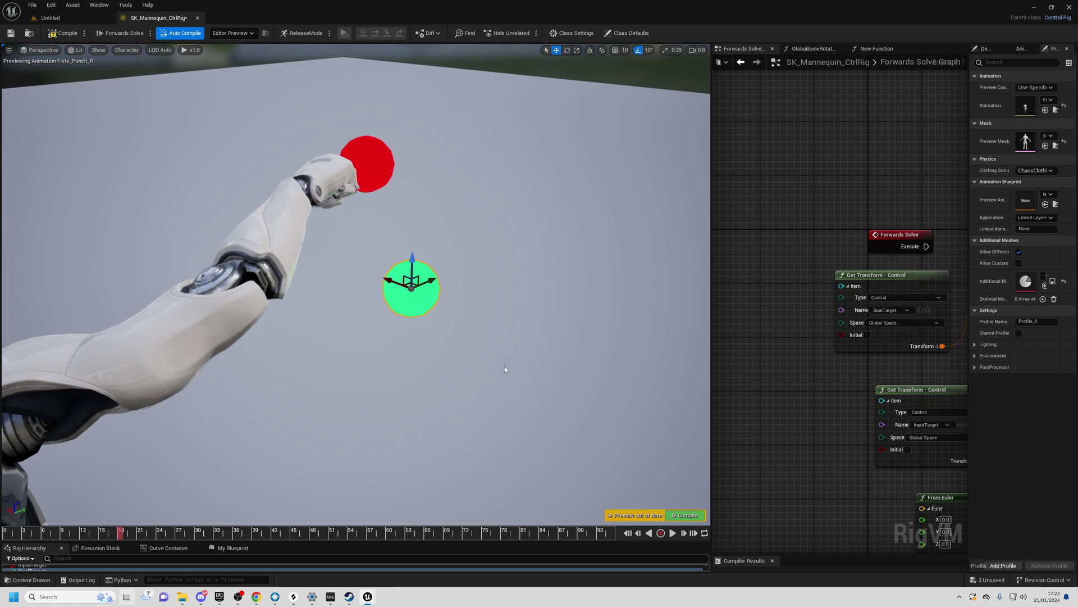
{"action": "right_click_drag", "start_coordinate": [425, 291], "coordinate": [324, 266]}
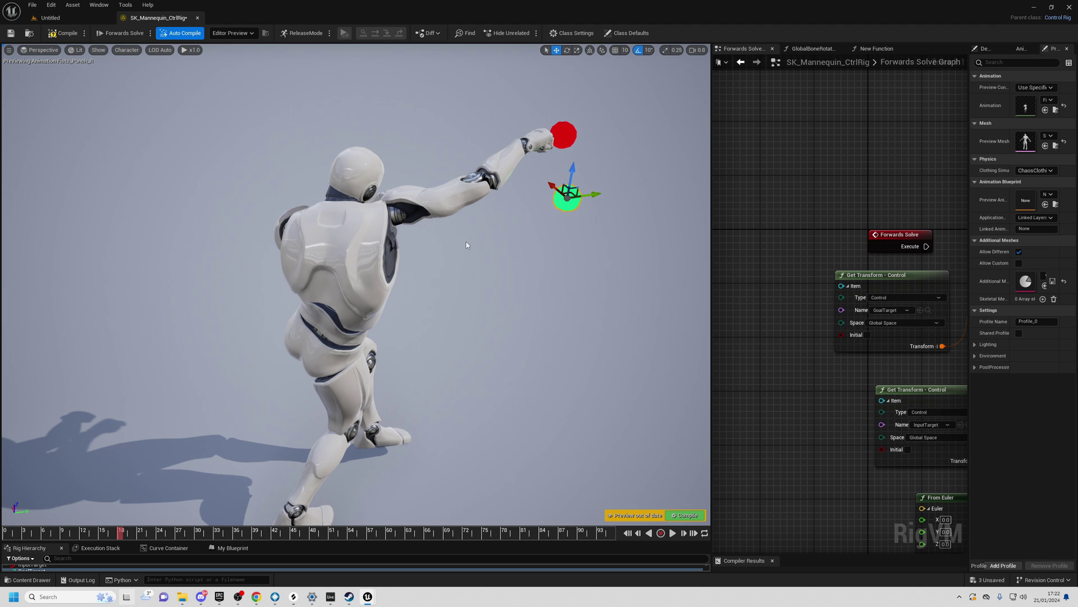
{"action": "right_click_drag", "start_coordinate": [466, 245], "coordinate": [296, 300]}
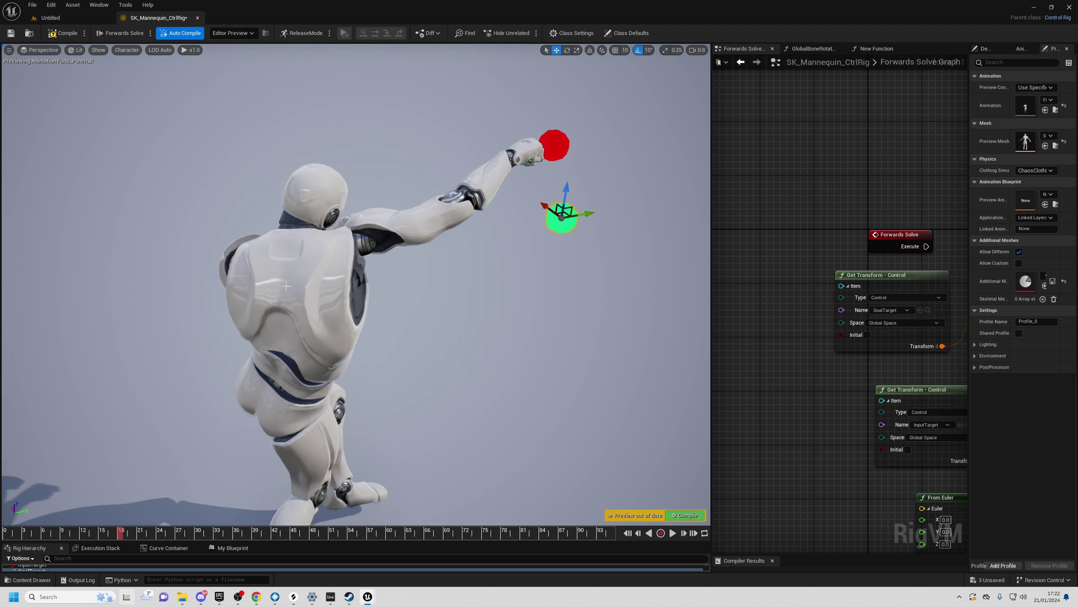
{"action": "right_click_drag", "start_coordinate": [553, 142], "coordinate": [679, 165]}
{"action": "left_click", "coordinate": [346, 223]}
{"action": "left_click", "coordinate": [373, 280]}
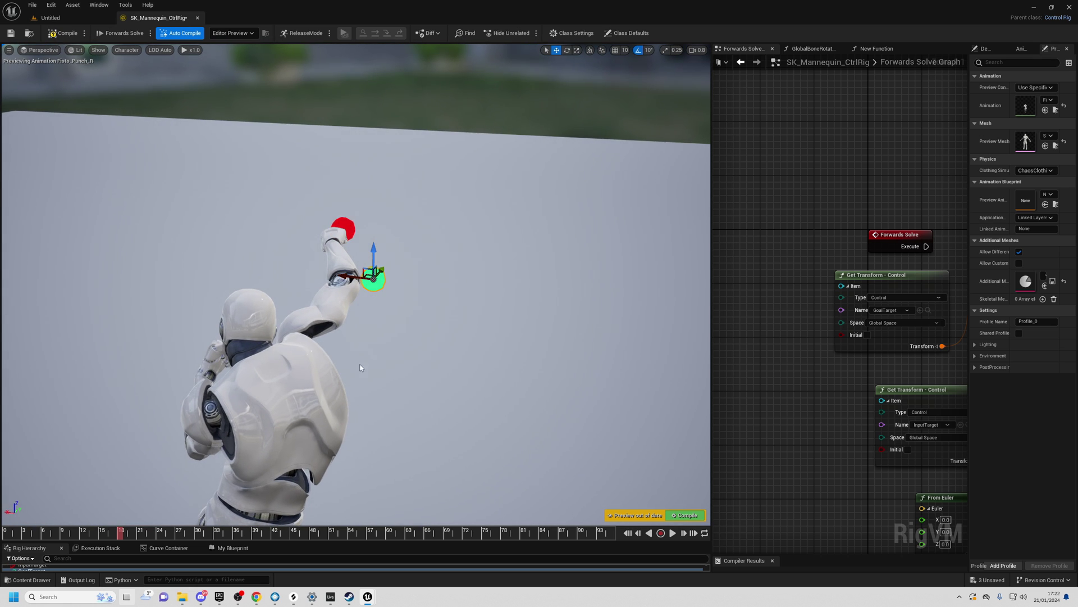
- Reconnect the execution flow to the GlobalBoneRotation node and test it by moving the target control while the punch animation plays
{"action": "right_click_drag", "start_coordinate": [884, 257], "coordinate": [721, 263]}
{"action": "left_click_drag", "start_coordinate": [766, 252], "coordinate": [877, 252]}
{"action": "right_click_drag", "start_coordinate": [475, 292], "coordinate": [323, 292]}
{"action": "left_click_drag", "start_coordinate": [392, 256], "coordinate": [192, 241]}
{"action": "left_click_drag", "start_coordinate": [339, 288], "coordinate": [470, 285]}
{"action": "left_click", "coordinate": [674, 534]}
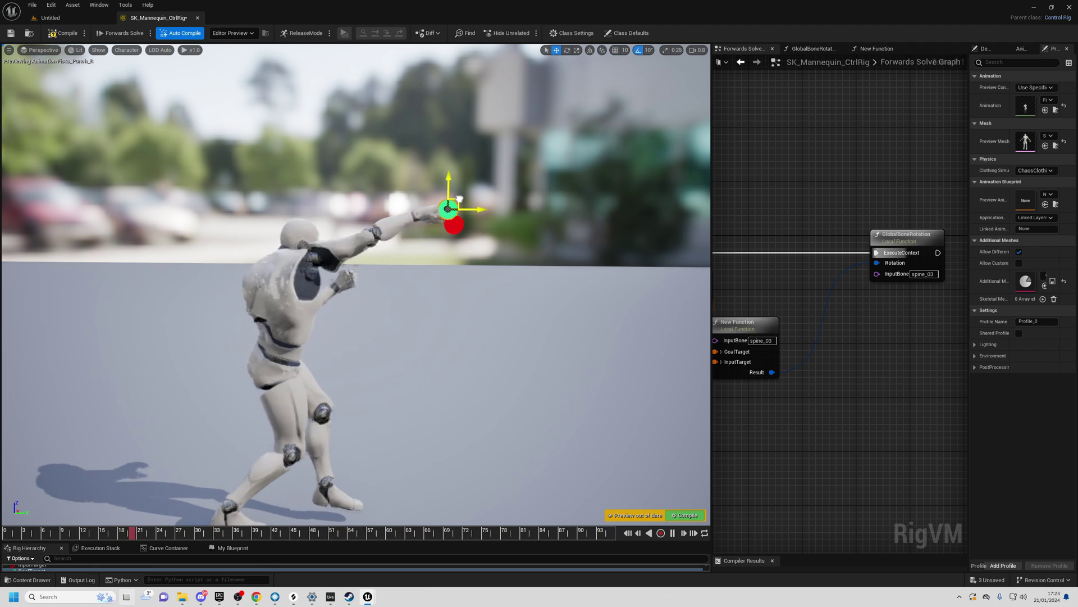
{"action": "left_click_drag", "start_coordinate": [462, 273], "coordinate": [456, 220]}
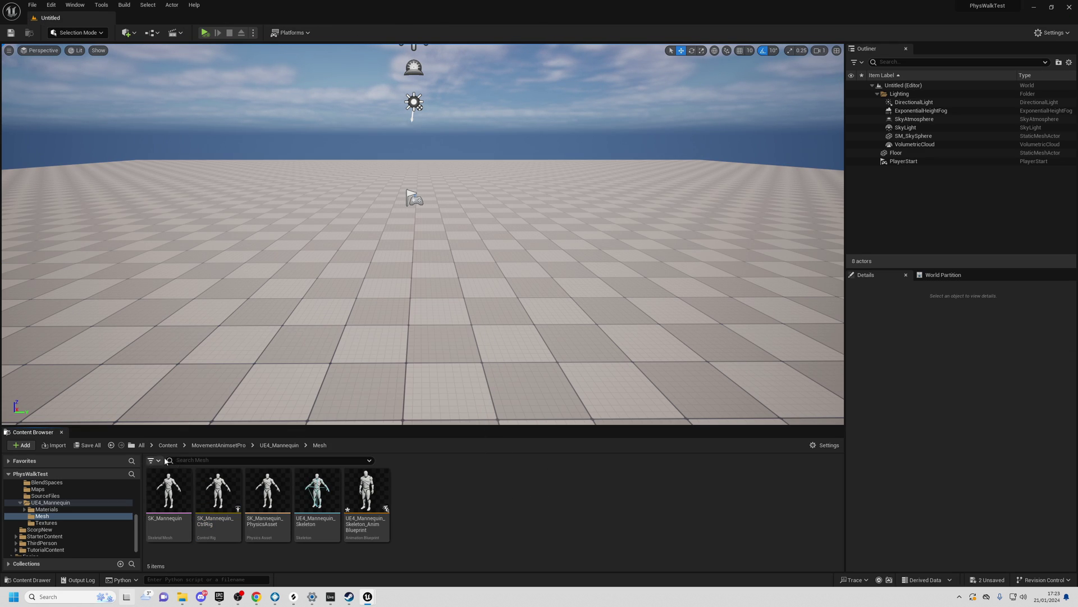
- Create a Control Rig from the SK_Mannequin skeletal mesh and name it TutorialControlRig
{"action": "right_click", "coordinate": [173, 492]}
{"action": "mouse_move", "coordinate": [211, 236]}
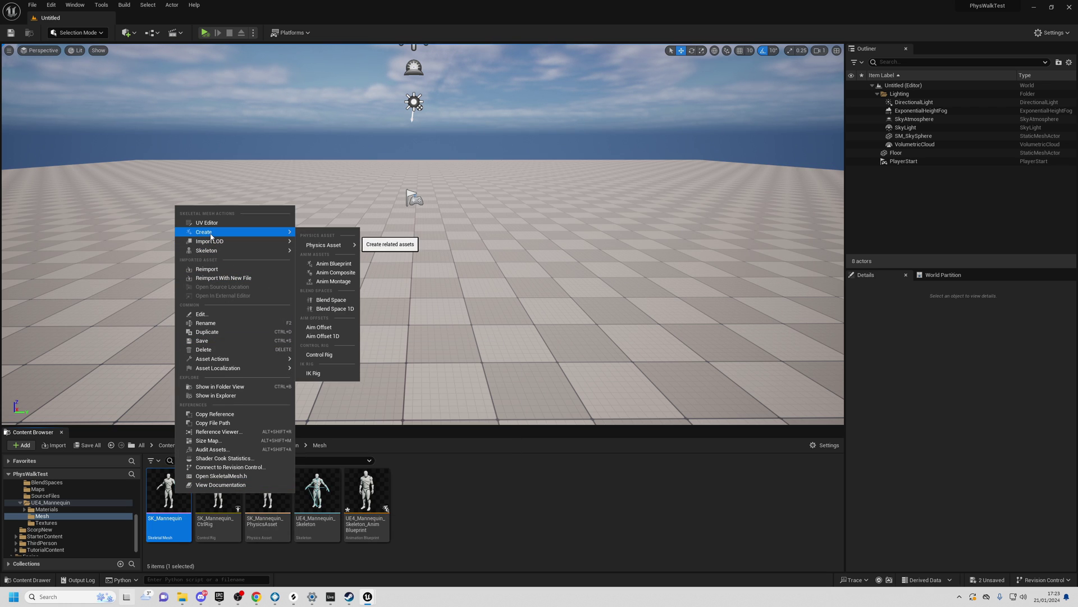
{"action": "left_click", "coordinate": [316, 355]}
{"action": "right_click", "coordinate": [428, 520]}
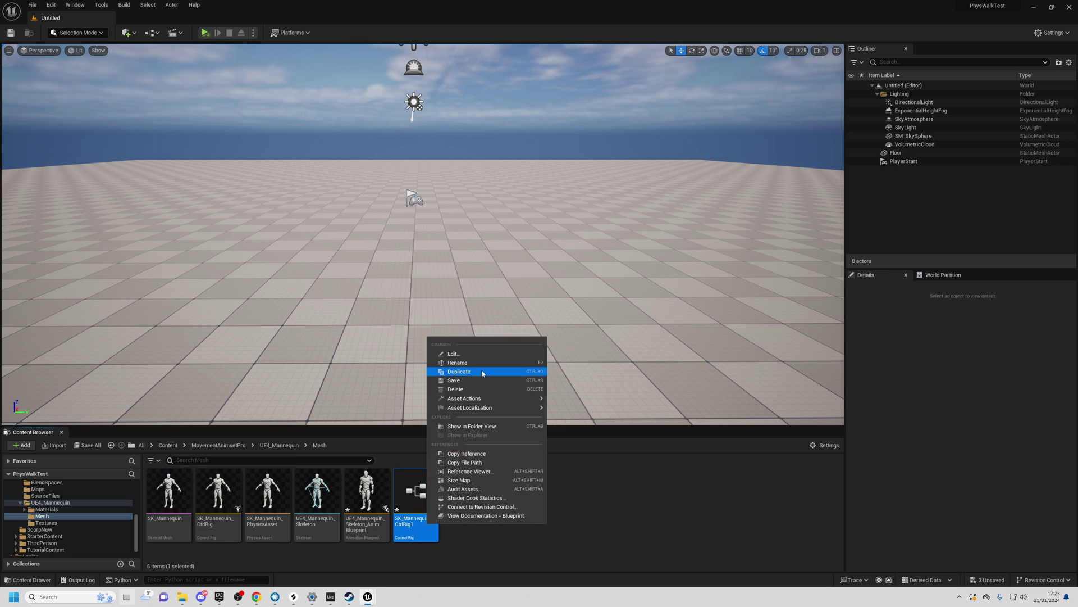
{"action": "left_click", "coordinate": [479, 362]}
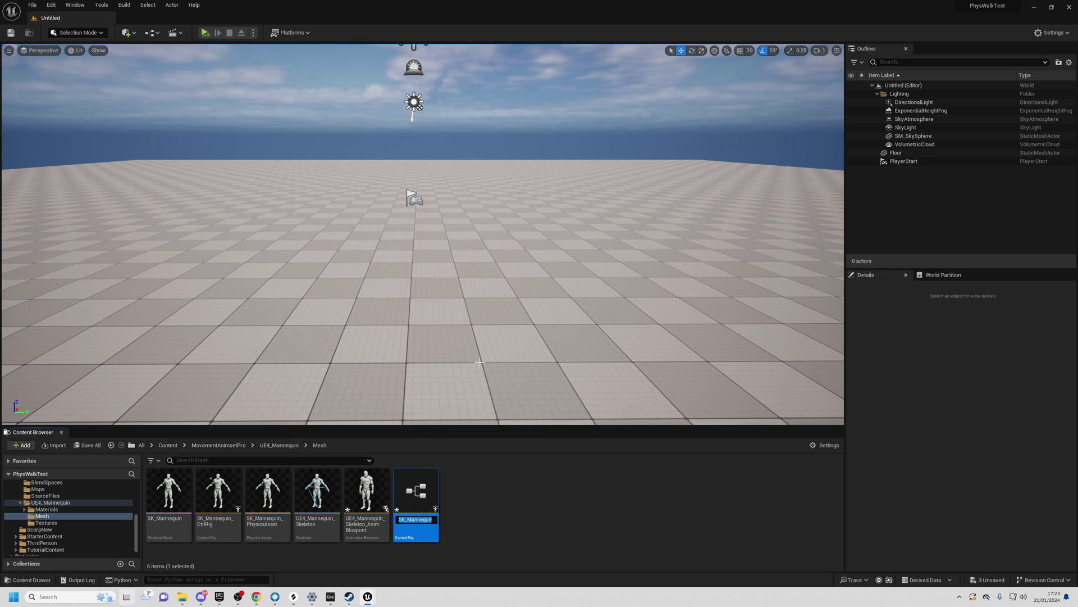
{"action": "type", "text": "TutorialControlRig"}
{"action": "key", "text": "Return"}
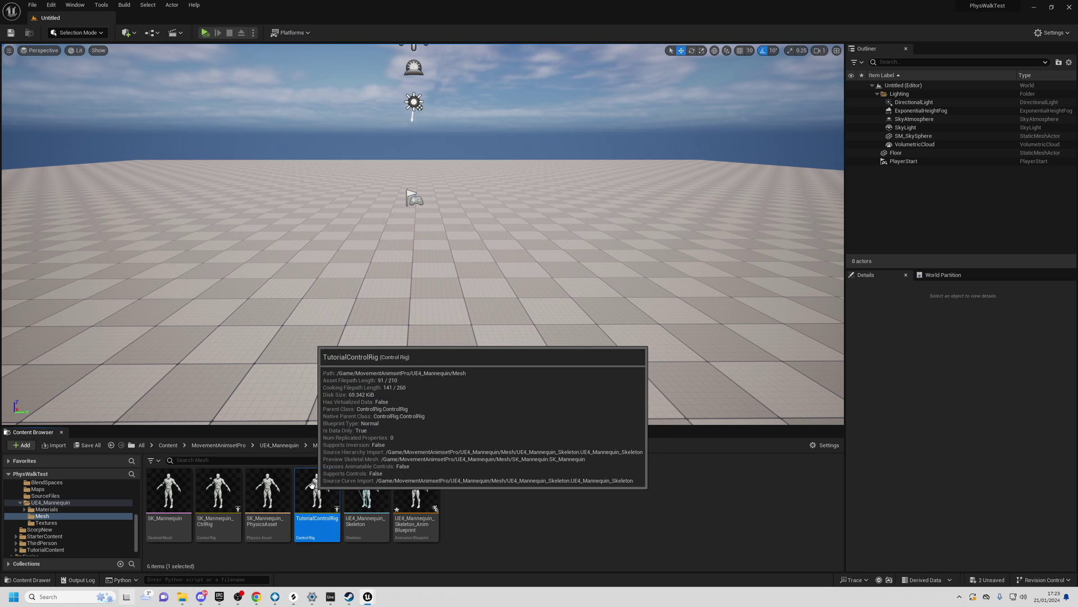
- Open TutorialControlRig in the Control Rig editor
{"action": "double_click", "coordinate": [312, 509]}
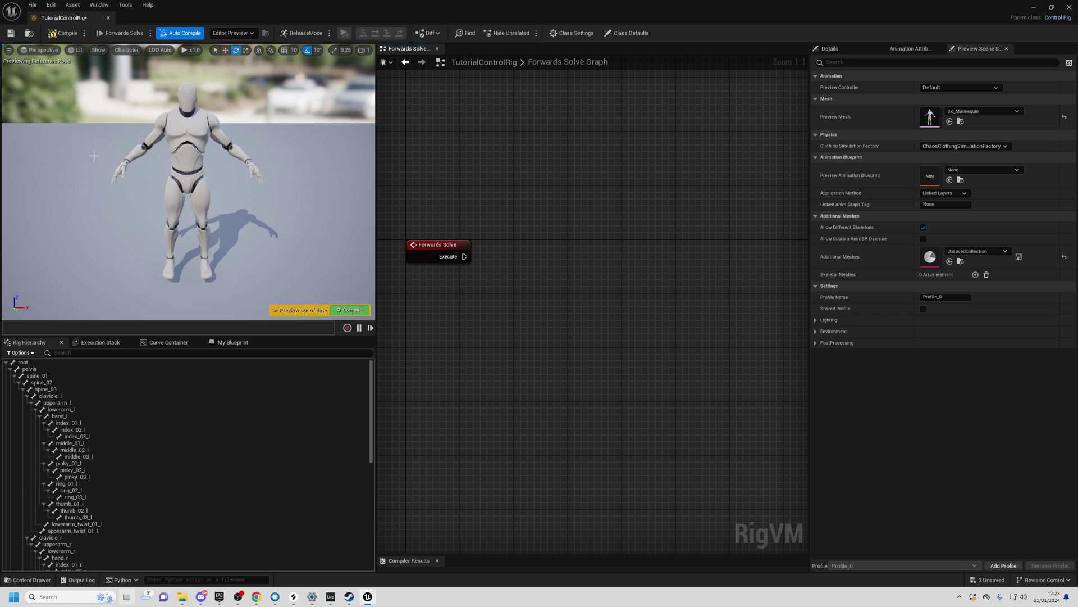
{"action": "right_click_drag", "start_coordinate": [168, 186], "coordinate": [210, 189]}
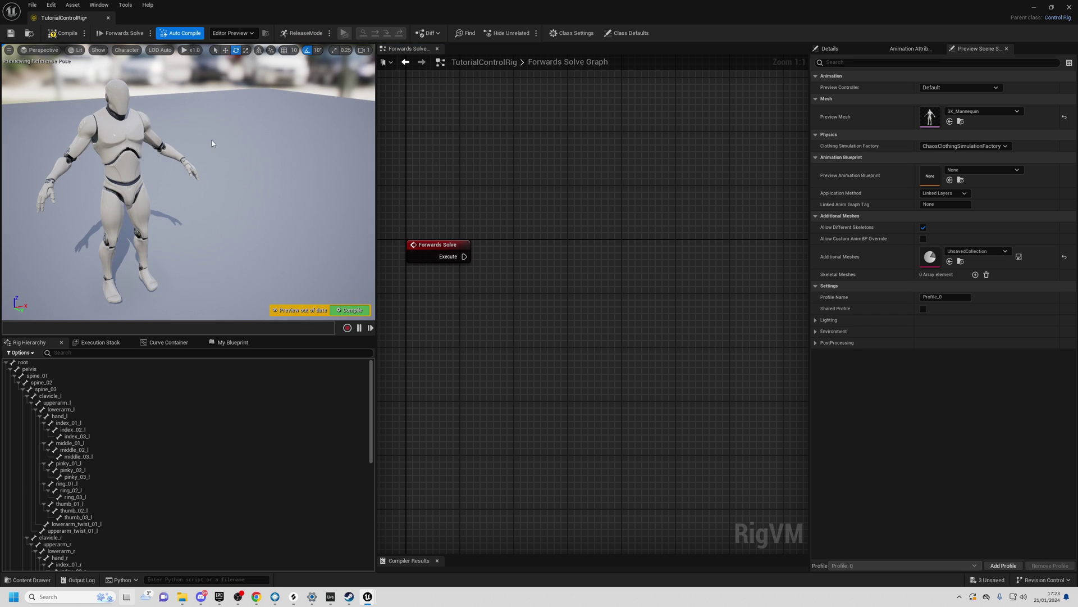
{"action": "mouse_move", "coordinate": [212, 143]}
{"action": "left_mouse_down"}
{"action": "mouse_move", "coordinate": [196, 144]}
{"action": "mouse_move", "coordinate": [212, 143]}
{"action": "left_mouse_up"}
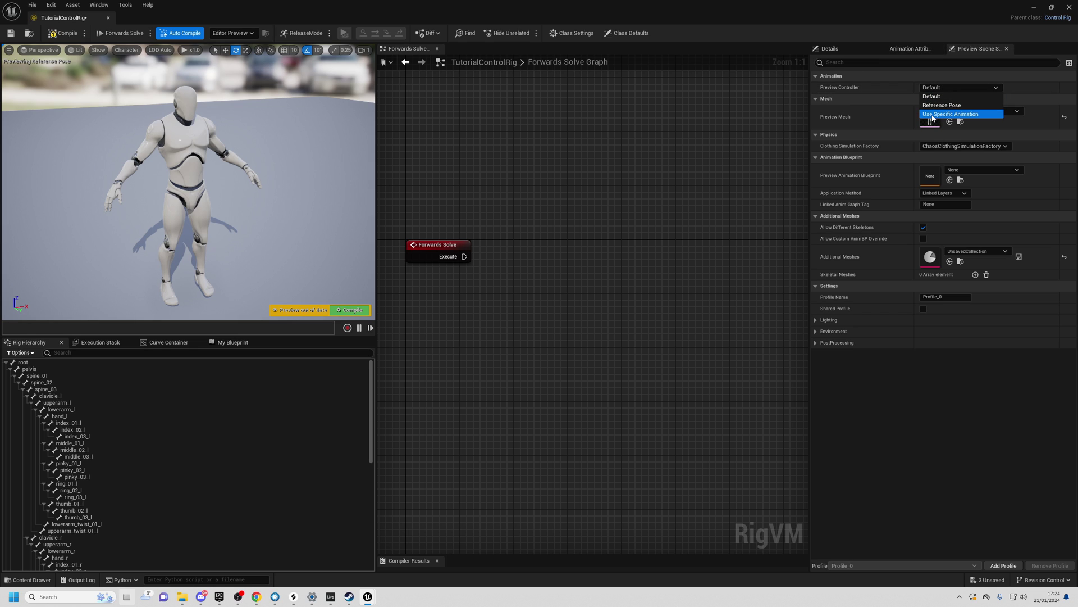
- Set the preview controller to Use Specific Animation and choose the Fists_Punch_R animation
{"action": "left_click", "coordinate": [978, 114]}
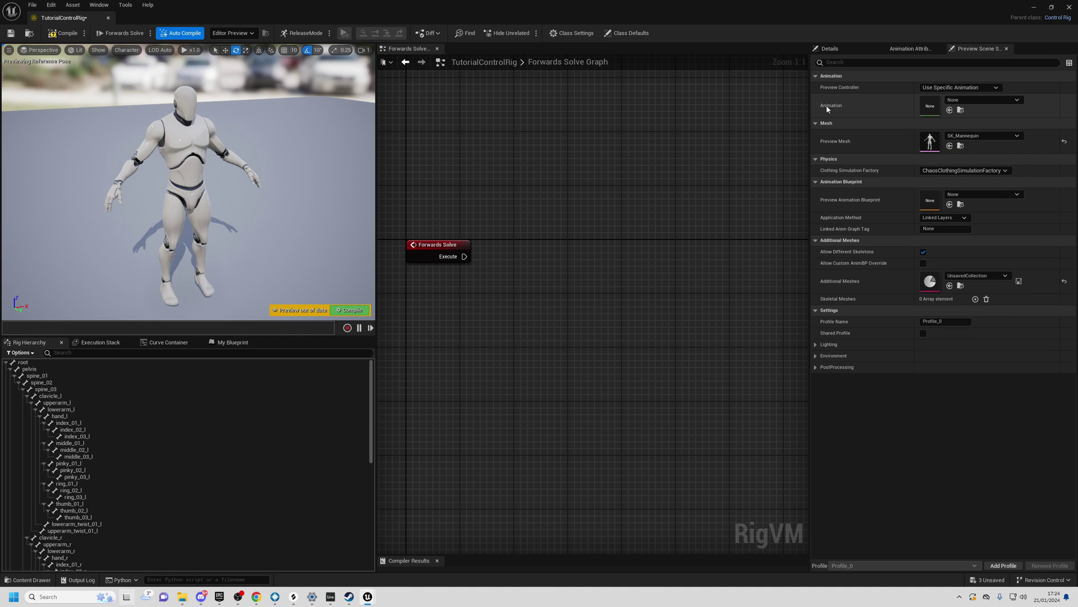
{"action": "left_click", "coordinate": [967, 104]}
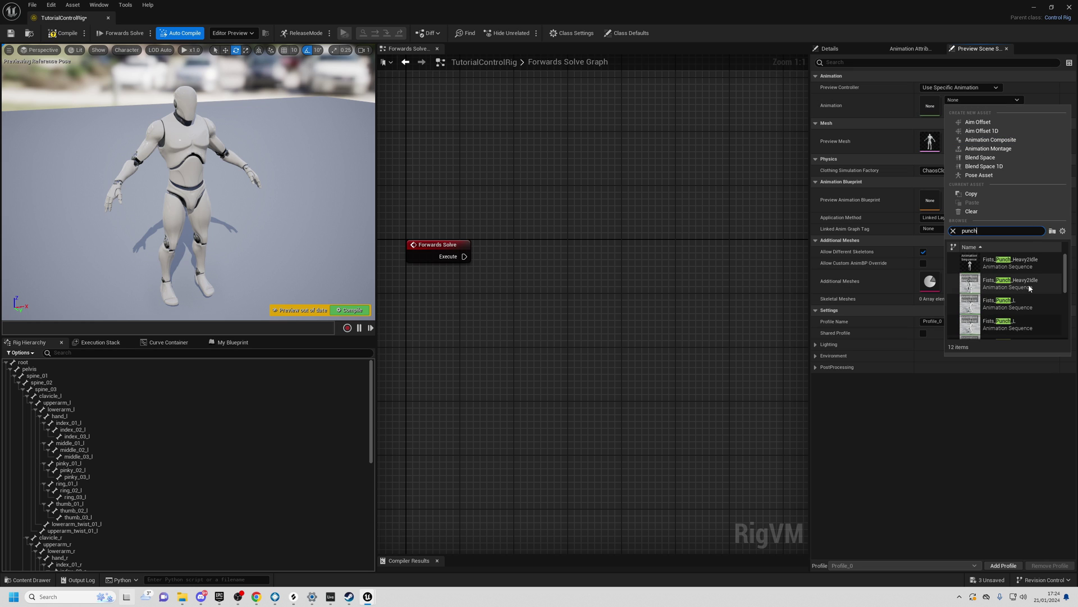
{"action": "scroll", "coordinate": [1029, 286], "scroll_direction": "down", "scroll_amount": 4}
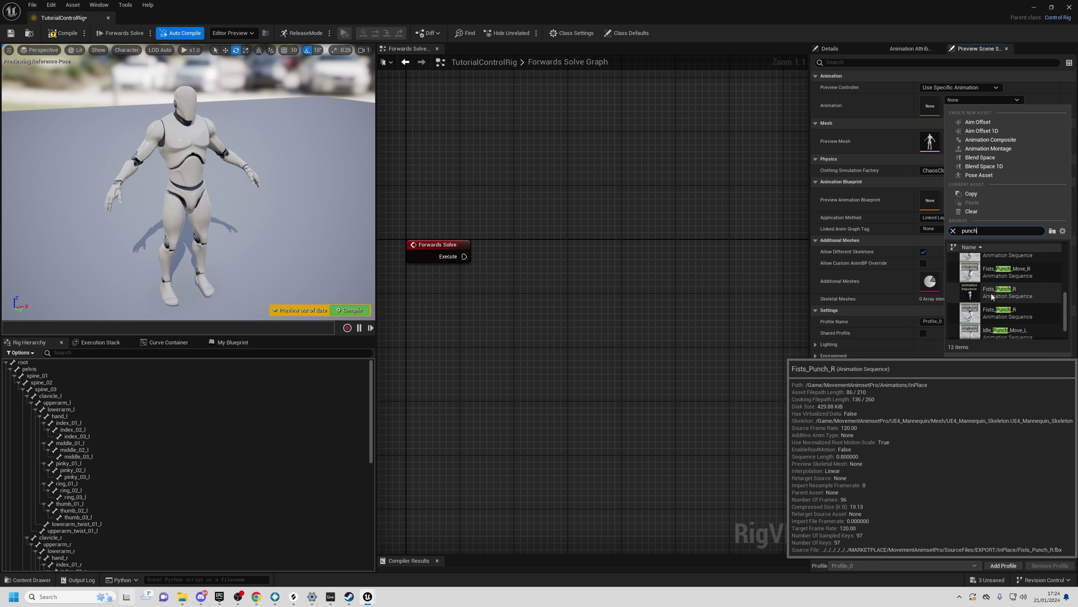
{"action": "left_click", "coordinate": [1033, 296]}
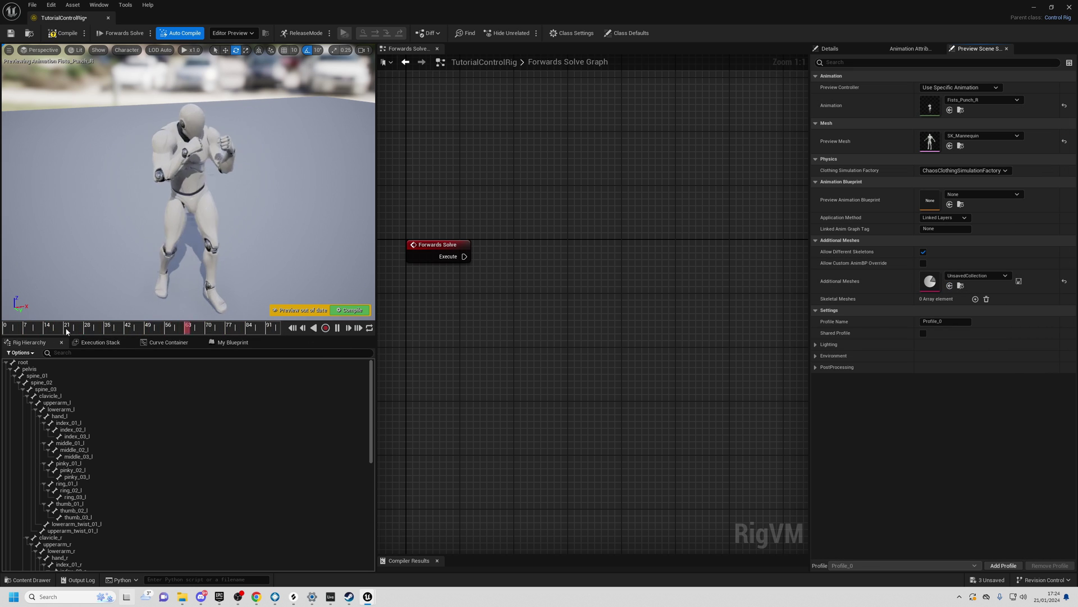
- Scrub and play the punch animation to review its motion, stopping around frame 54
{"action": "left_click_drag", "start_coordinate": [24, 329], "coordinate": [96, 328]}
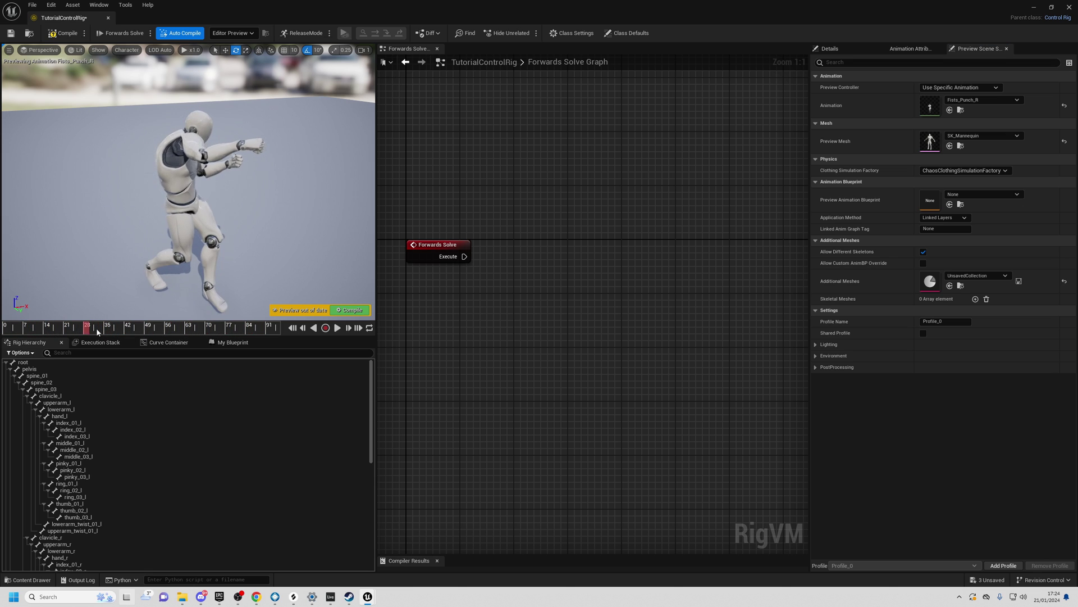
{"action": "left_click", "coordinate": [337, 327]}
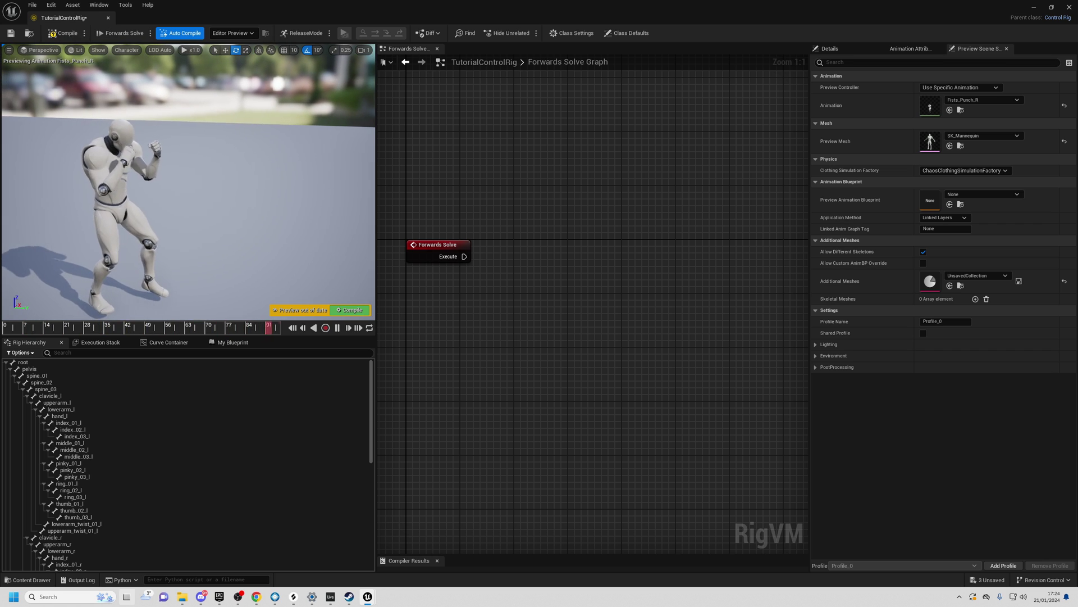
{"action": "left_click", "coordinate": [337, 328]}
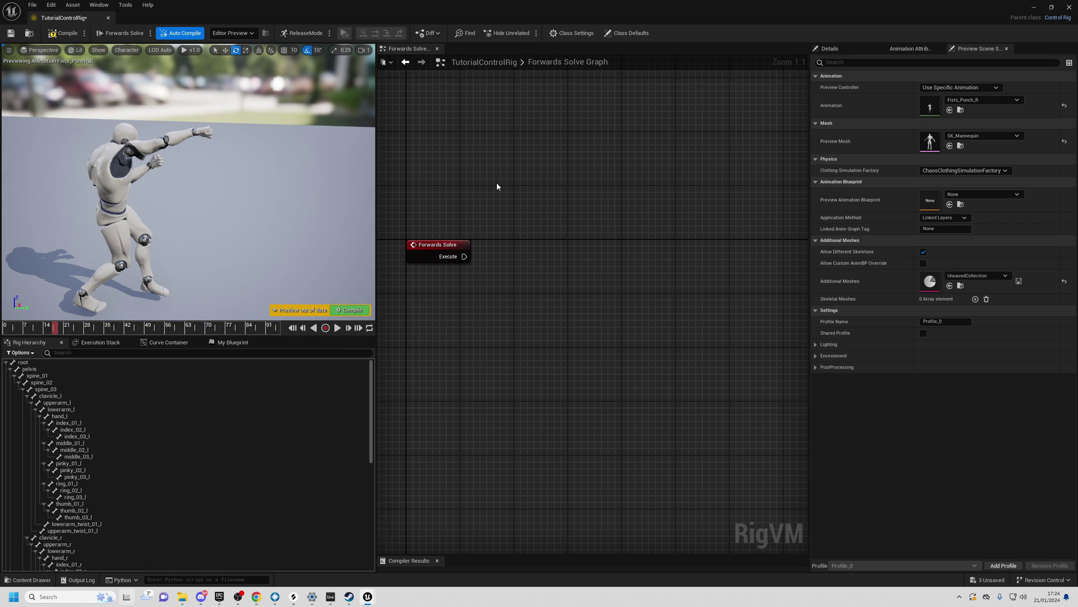
{"action": "right_click_drag", "start_coordinate": [155, 160], "coordinate": [149, 125]}
{"action": "key", "text": "s"}
{"action": "left_click_drag", "start_coordinate": [54, 326], "coordinate": [160, 325]}
- Examine the mannequin's guard pose from several sides in the preview
{"action": "key", "text": "e"}
{"action": "right_click_drag", "start_coordinate": [133, 198], "coordinate": [142, 162]}
{"action": "key", "text": "d"}
{"action": "key", "text": "a"}
{"action": "right_click_drag", "start_coordinate": [202, 193], "coordinate": [76, 188]}
{"action": "key", "text": "q"}
{"action": "key", "text": "a"}
{"action": "key", "text": "d"}
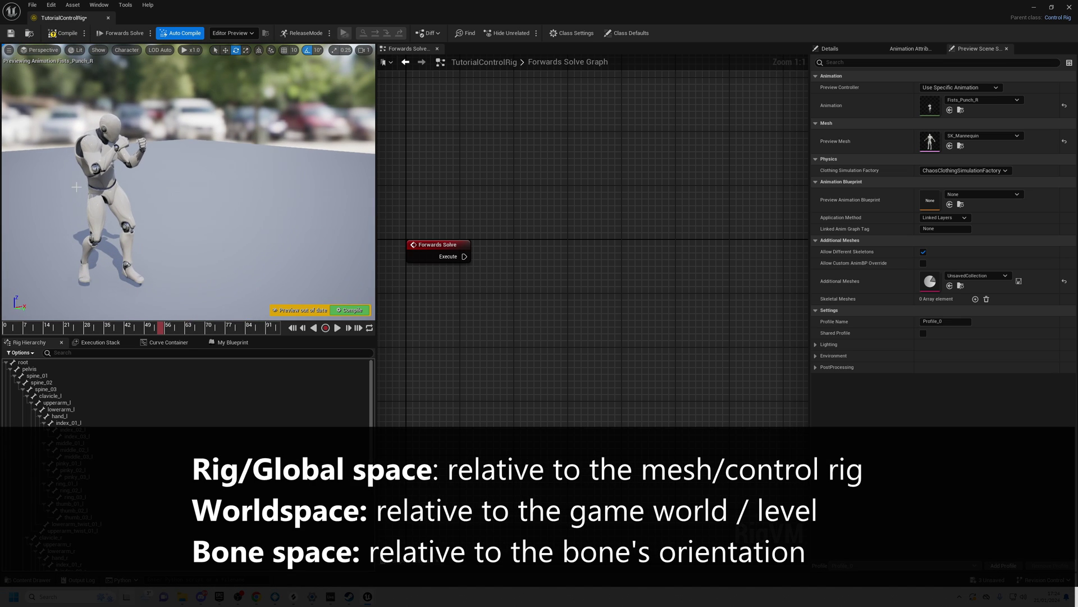
{"action": "key", "text": "a"}
{"action": "right_click_drag", "start_coordinate": [87, 125], "coordinate": [171, 127]}
{"action": "key", "text": "d"}
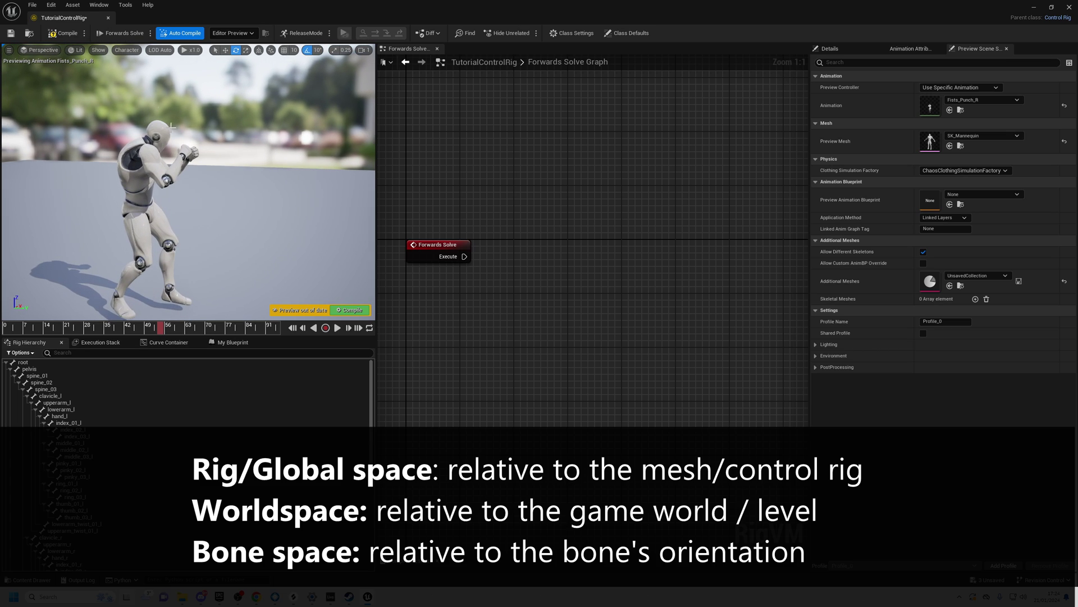
- Dock the TutorialControlRig editor beside the level editor, view the level, and return to the rig
{"action": "left_click_drag", "start_coordinate": [74, 19], "coordinate": [199, 19]}
{"action": "left_click", "coordinate": [73, 20]}
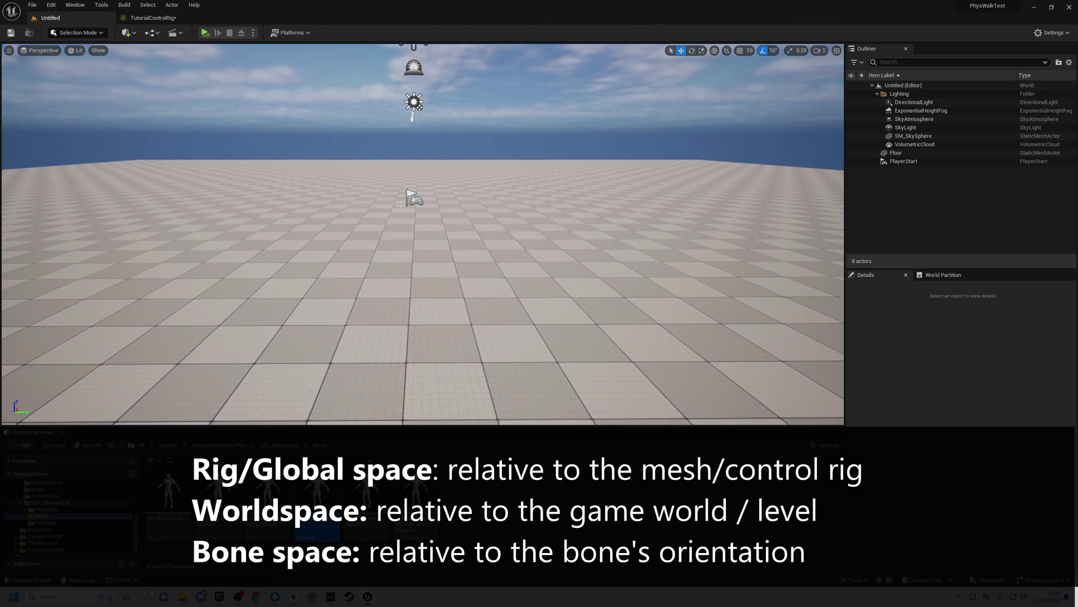
{"action": "right_click_drag", "start_coordinate": [409, 194], "coordinate": [579, 199]}
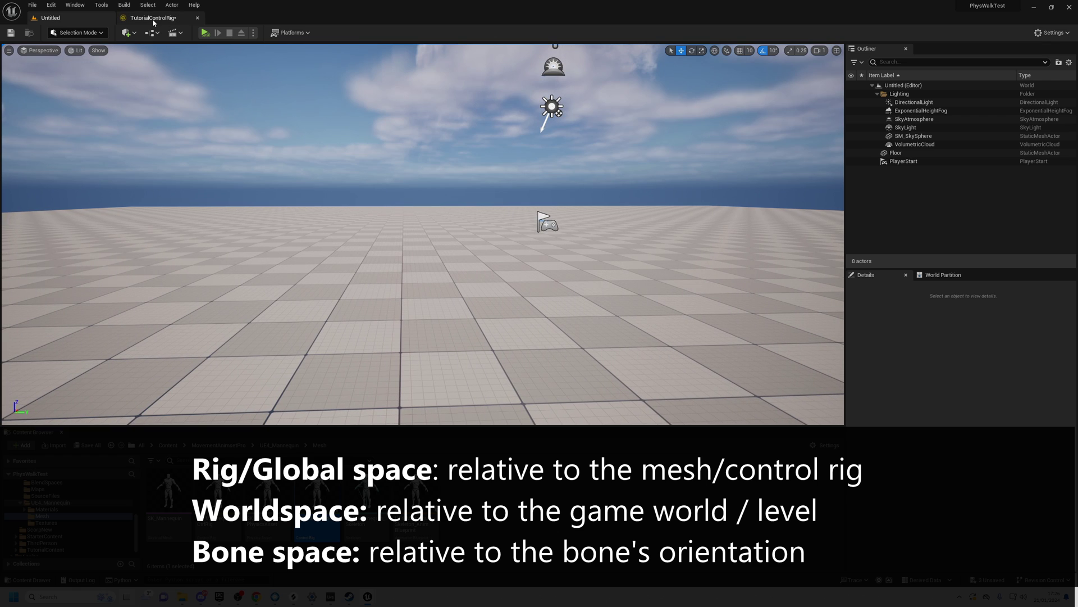
{"action": "left_click", "coordinate": [153, 19]}
- Add a Get Transform - Bone node to the Forwards Solve graph
{"action": "right_click_drag", "start_coordinate": [228, 110], "coordinate": [225, 76]}
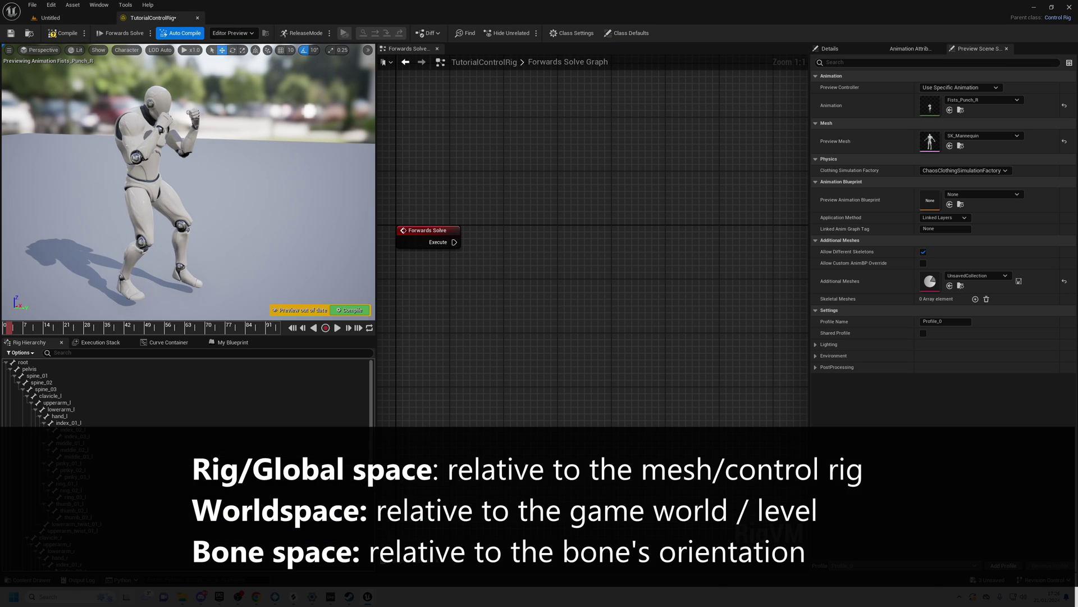
{"action": "mouse_move", "coordinate": [169, 145]}
{"action": "right_mouse_down"}
{"action": "mouse_move", "coordinate": [216, 137]}
{"action": "mouse_move", "coordinate": [152, 132]}
{"action": "mouse_move", "coordinate": [191, 121]}
{"action": "mouse_move", "coordinate": [165, 114]}
{"action": "mouse_move", "coordinate": [169, 144]}
{"action": "right_mouse_up"}
{"action": "key", "text": "w"}
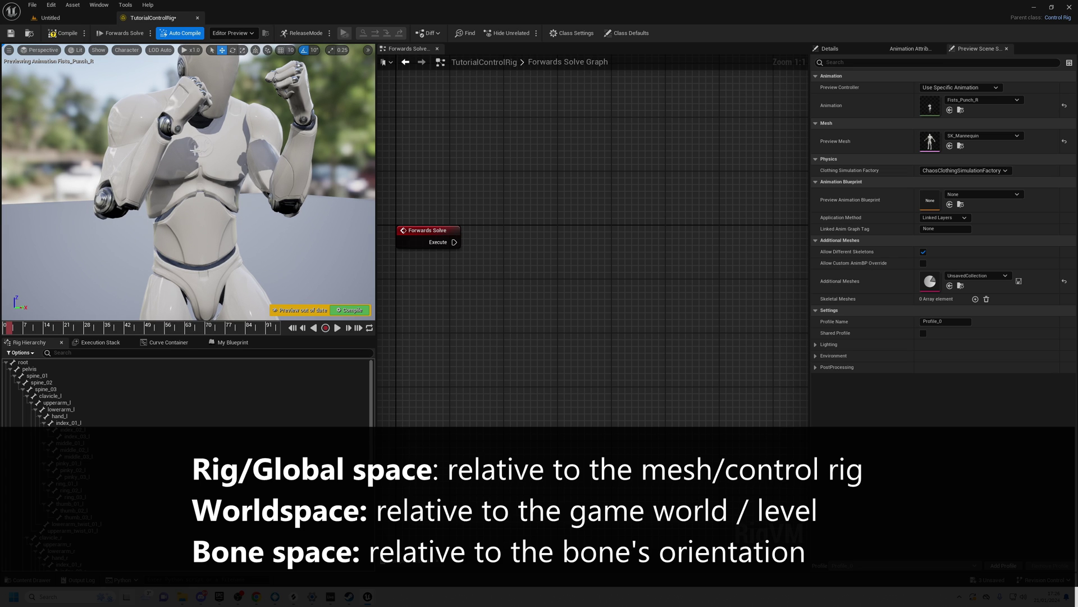
{"action": "right_click_drag", "start_coordinate": [194, 145], "coordinate": [193, 145]}
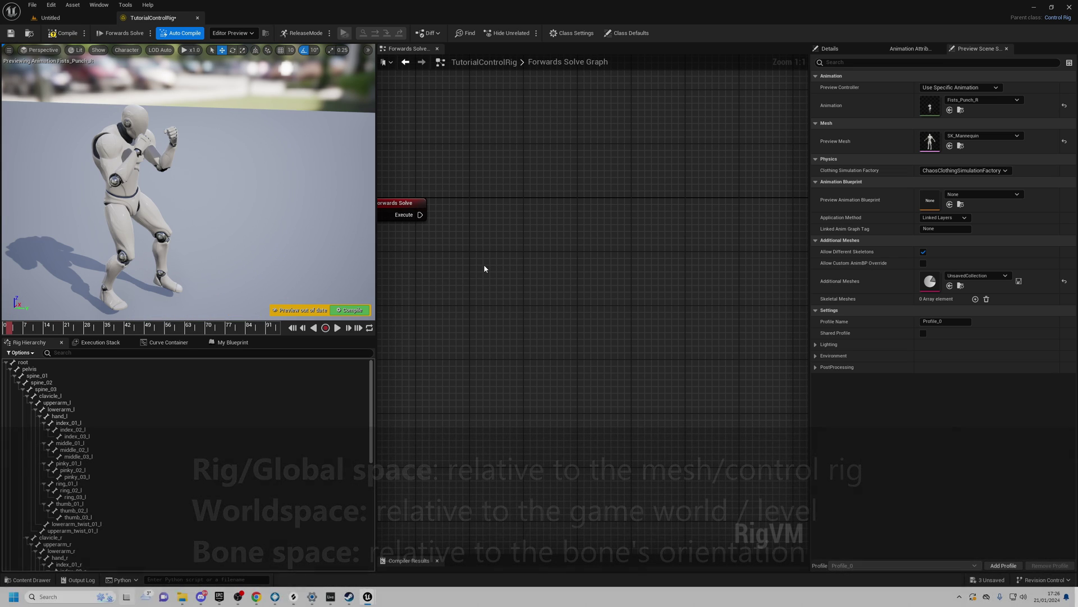
{"action": "right_click", "coordinate": [475, 278]}
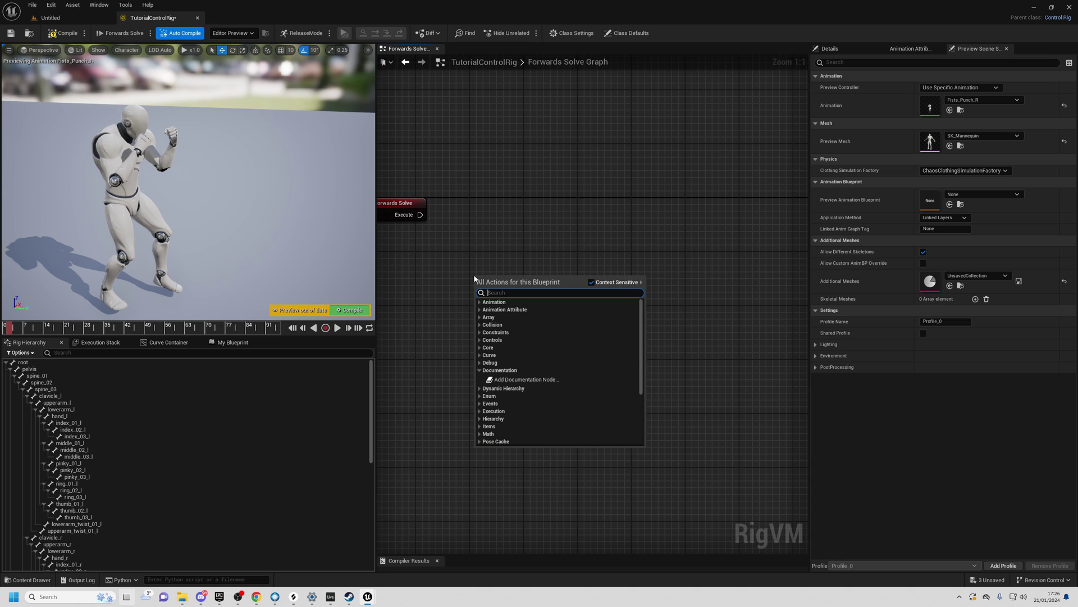
{"action": "type", "text": "get transform"}
{"action": "left_click", "coordinate": [499, 410]}
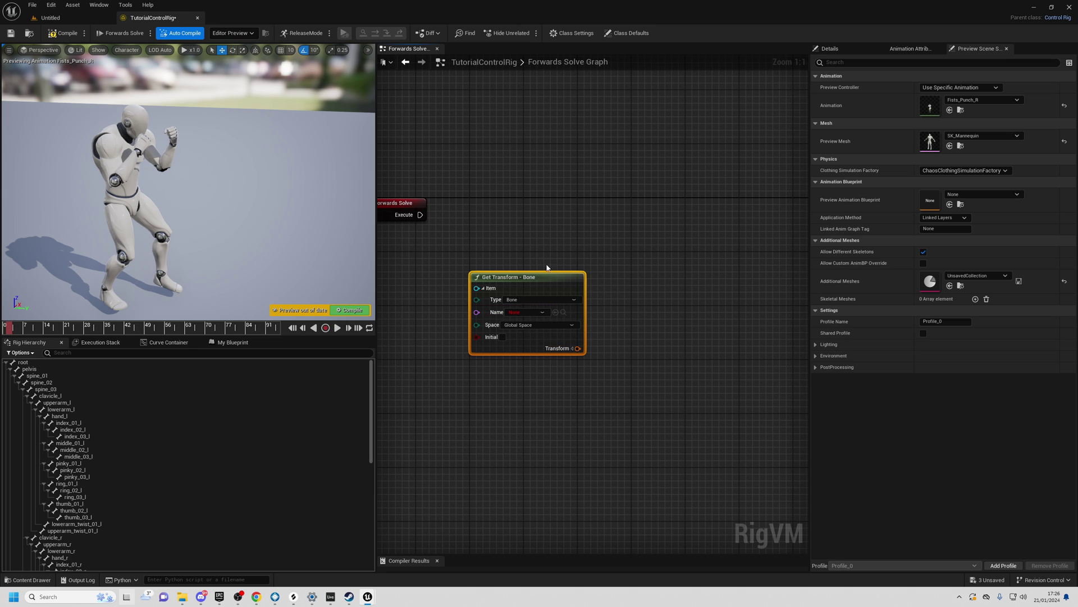
- Set the Get Transform - Bone node to read the spine_03 bone
{"action": "left_click", "coordinate": [521, 313]}
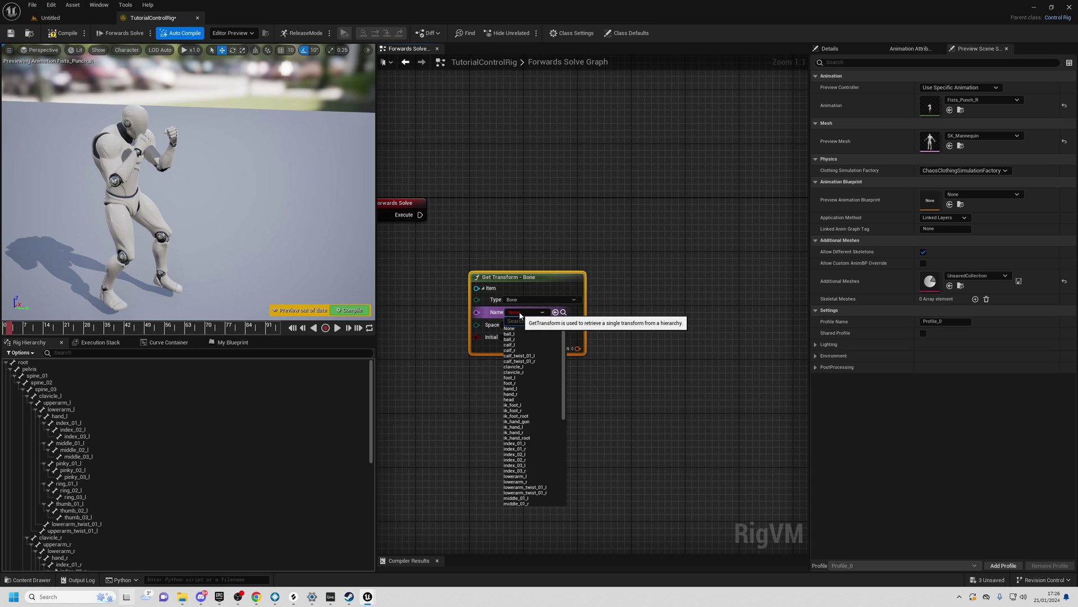
{"action": "type", "text": "spine"}
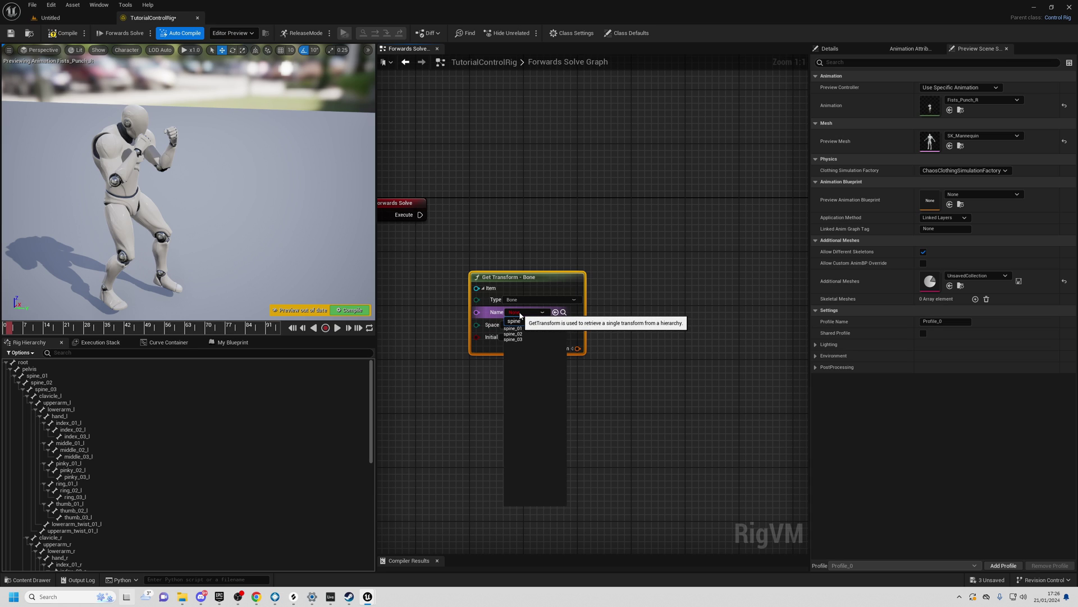
{"action": "left_click", "coordinate": [524, 339]}
- Add a Set Transform node beside the Get Transform node and assign it the spine_03 bone
{"action": "right_click_drag", "start_coordinate": [640, 320], "coordinate": [626, 376]}
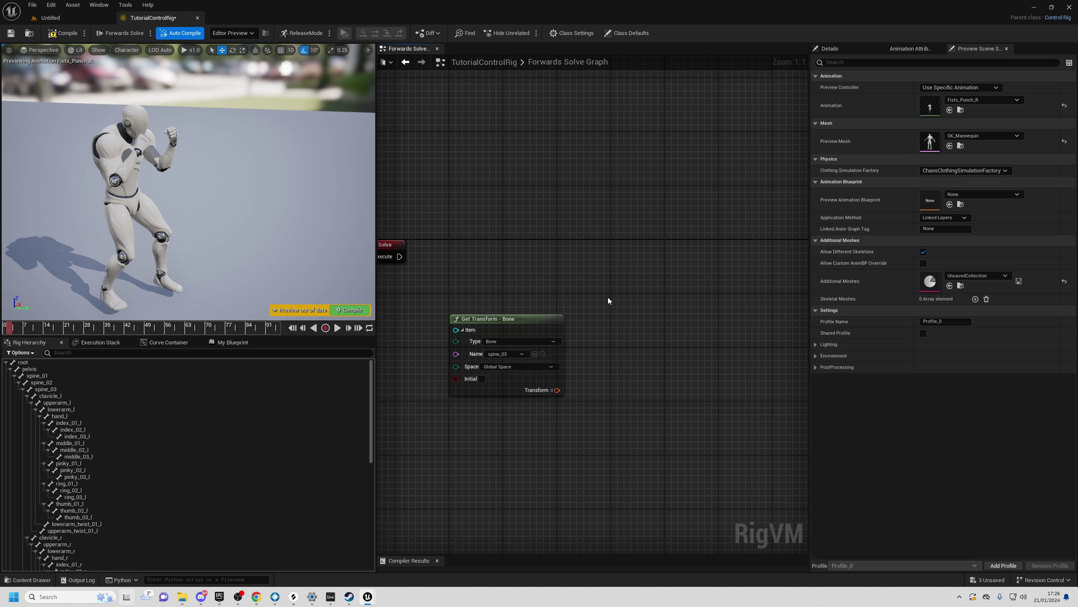
{"action": "right_click", "coordinate": [636, 260]}
{"action": "type", "text": "set tran"}
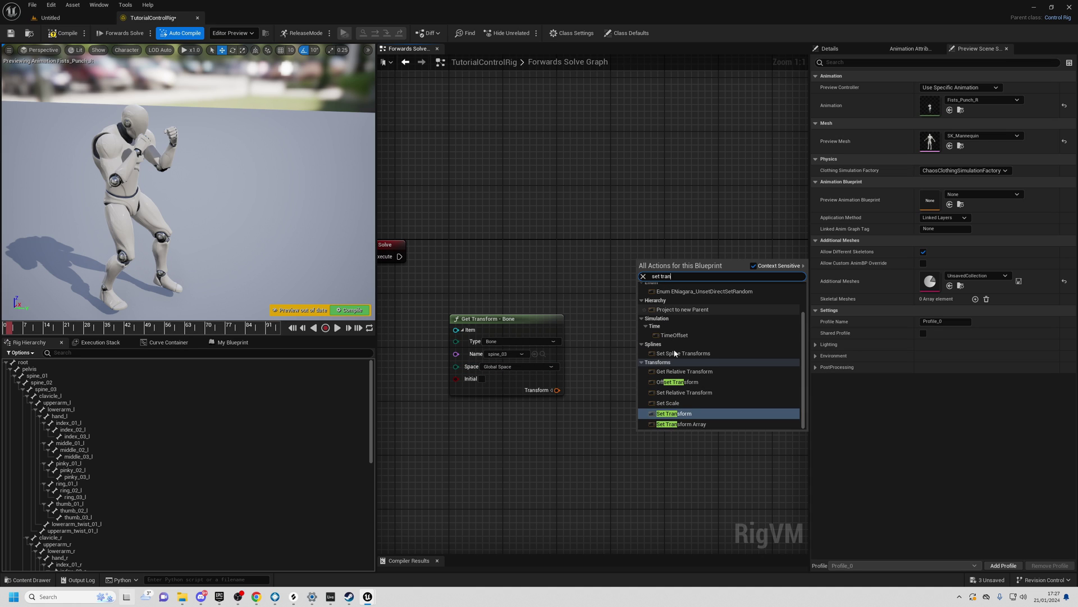
{"action": "left_click", "coordinate": [682, 413]}
{"action": "left_click", "coordinate": [678, 304]}
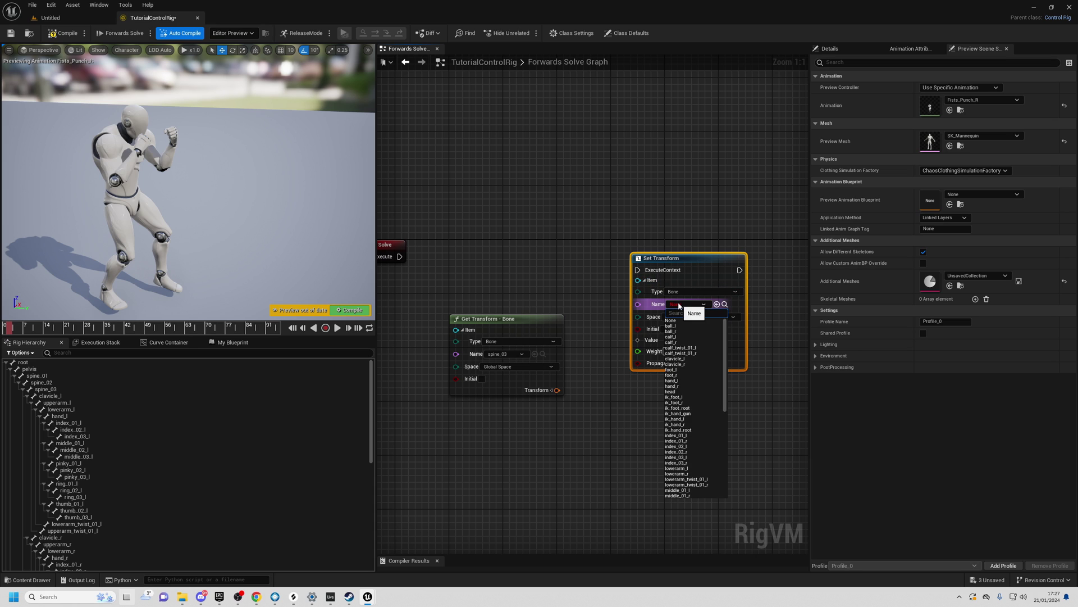
{"action": "type", "text": "sp"}
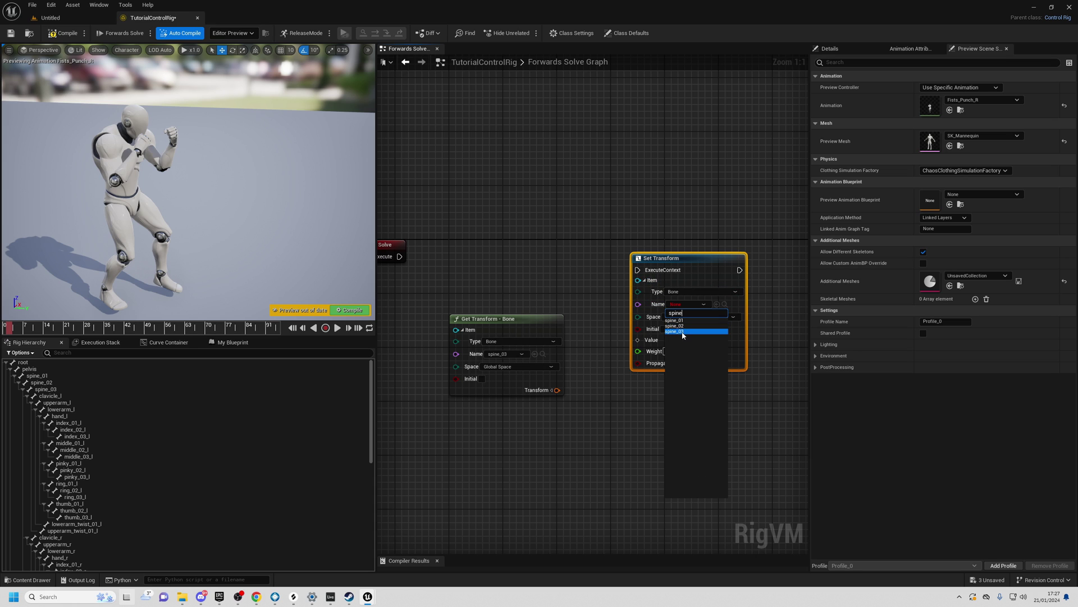
{"action": "type", "text": "ine"}
{"action": "left_click", "coordinate": [683, 332]}
- Wire Forwards Solve's Execute to the Set Transform node, link the bone's Transform output to its Value, and compile the rig
{"action": "left_click_drag", "start_coordinate": [431, 257], "coordinate": [676, 271]}
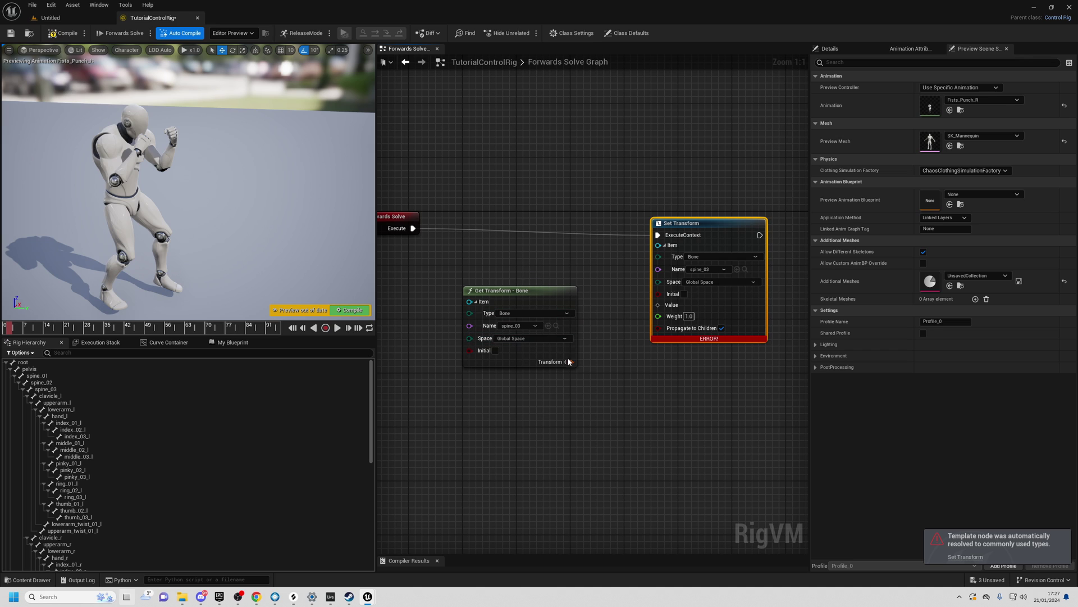
{"action": "left_click_drag", "start_coordinate": [555, 366], "coordinate": [662, 306]}
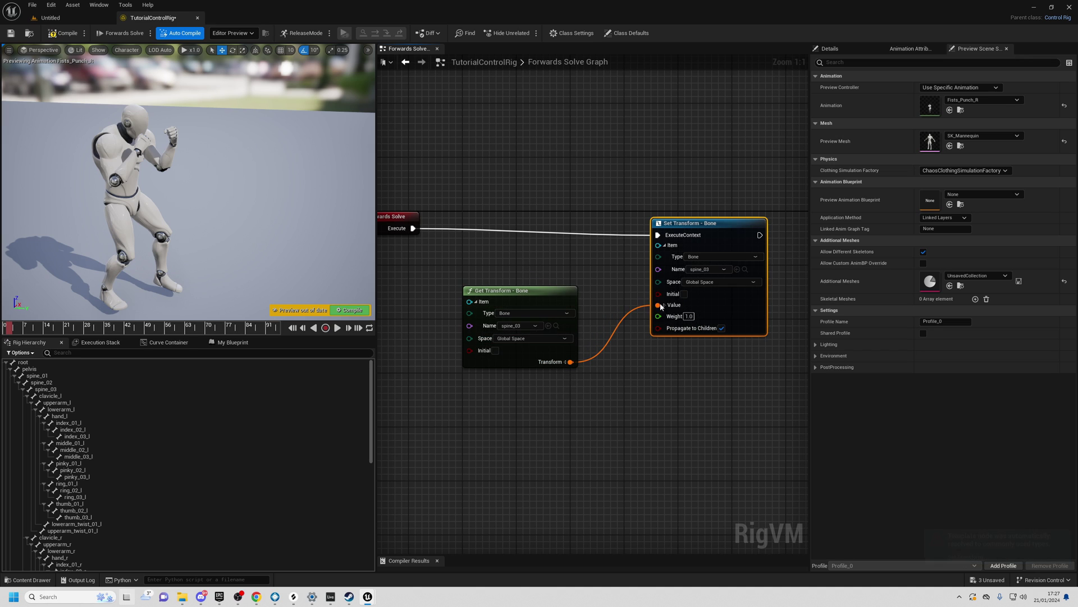
{"action": "left_click", "coordinate": [54, 34]}
{"action": "left_click", "coordinate": [718, 213]}
{"action": "left_click", "coordinate": [719, 222]}
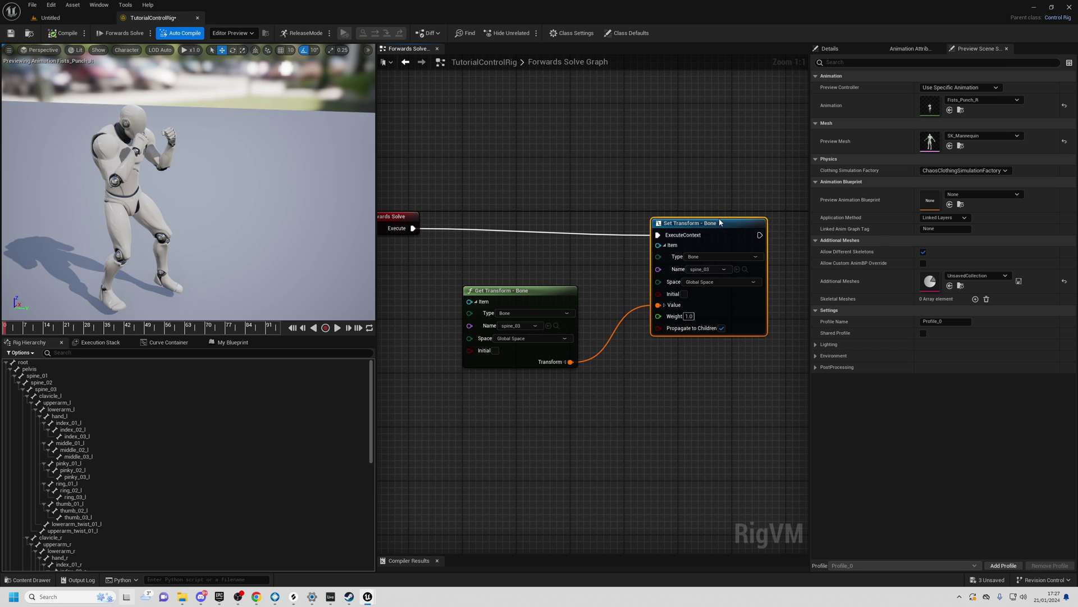
- Move the Get Transform - Bone node farther from the Set Transform node to make room between them
{"action": "left_click_drag", "start_coordinate": [487, 251], "coordinate": [500, 367]}
{"action": "left_click_drag", "start_coordinate": [695, 183], "coordinate": [710, 375]}
{"action": "left_click_drag", "start_coordinate": [733, 227], "coordinate": [732, 220]}
{"action": "left_click", "coordinate": [590, 295]}
{"action": "right_click_drag", "start_coordinate": [589, 295], "coordinate": [628, 251]}
{"action": "left_click_drag", "start_coordinate": [564, 254], "coordinate": [489, 255]}
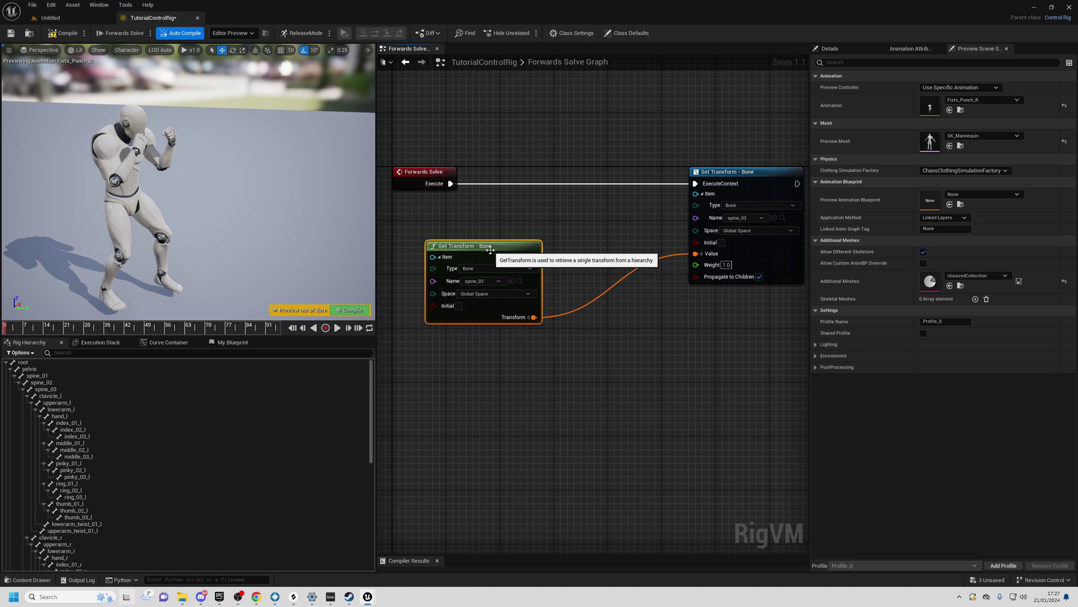
{"action": "right_click_drag", "start_coordinate": [557, 304], "coordinate": [543, 268]}
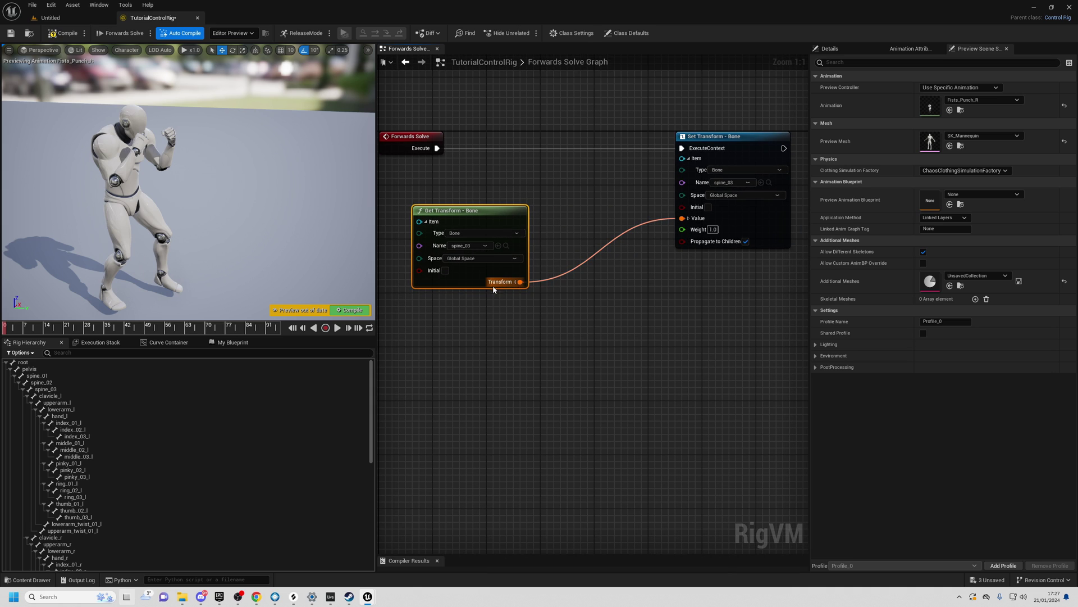
- Expand the Transform output and Value input, then replace their link with a Translation-to-Translation connection
{"action": "left_click", "coordinate": [515, 282]}
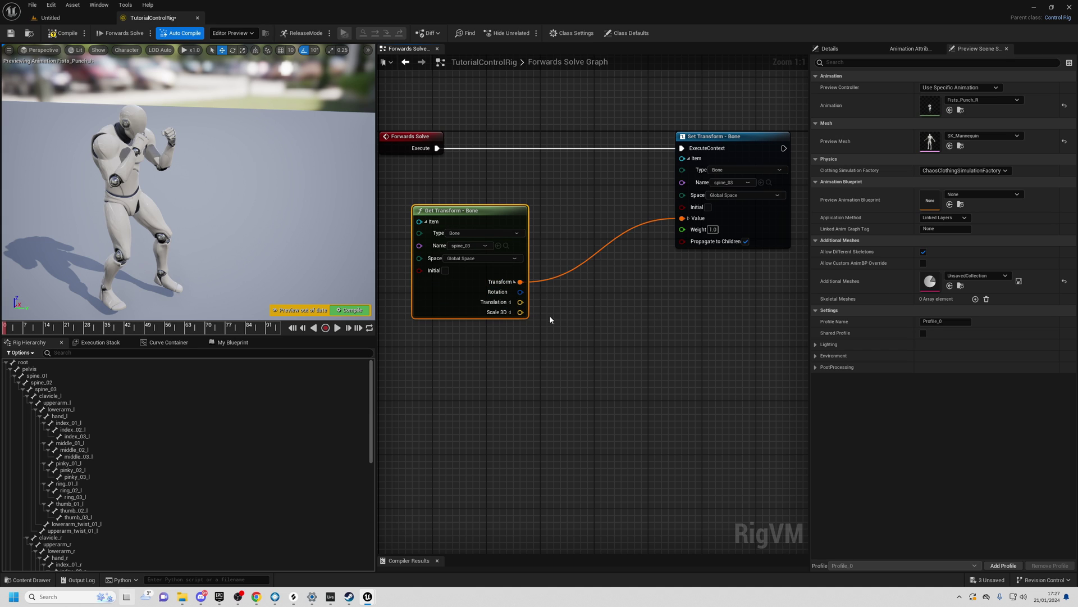
{"action": "left_click", "coordinate": [688, 217]}
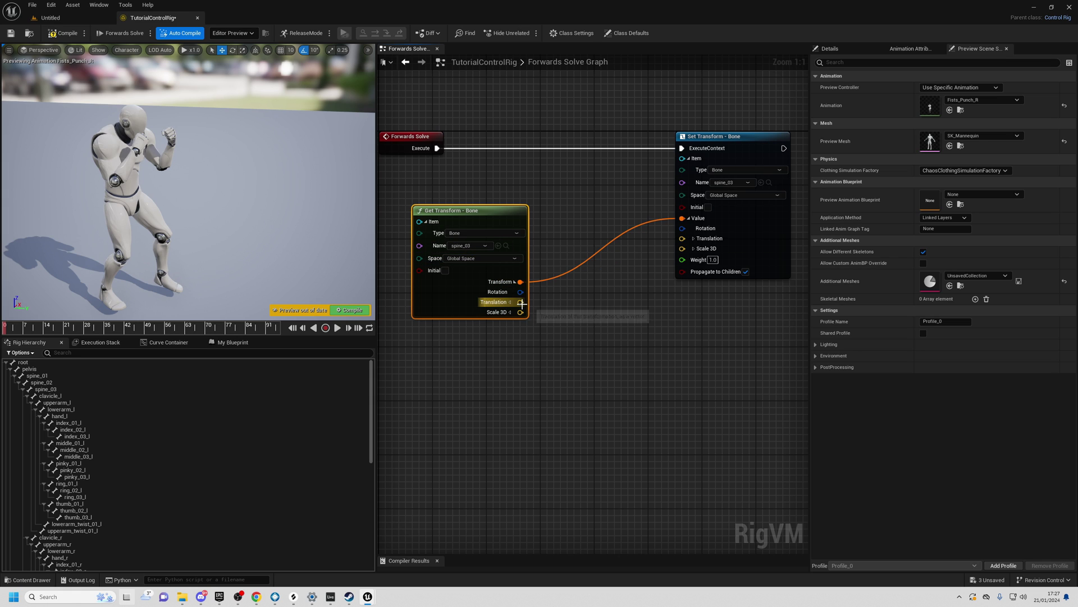
{"action": "left_click_drag", "start_coordinate": [520, 301], "coordinate": [683, 240]}
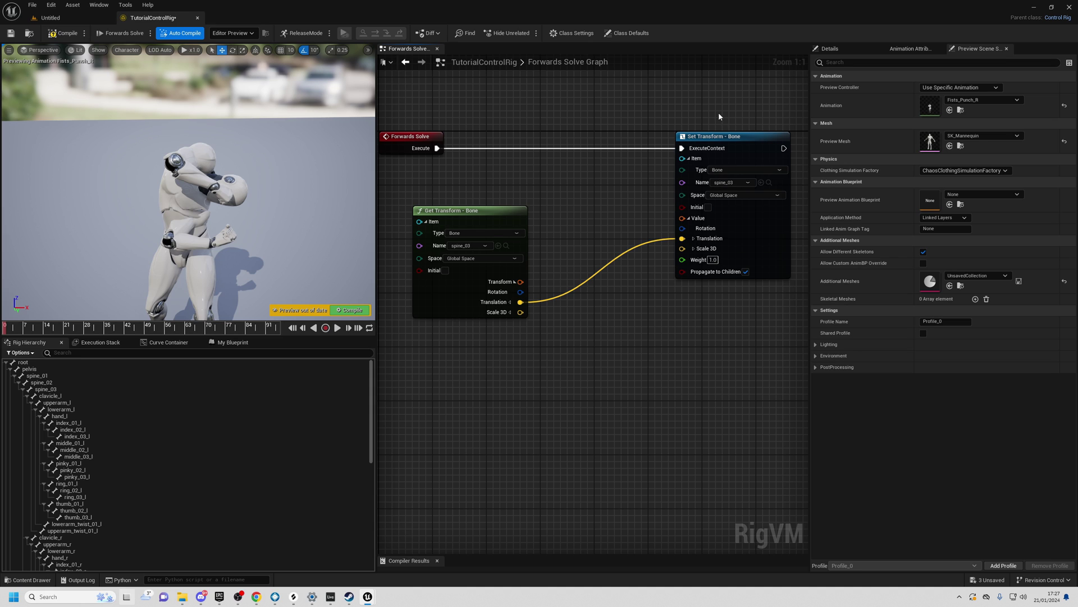
{"action": "left_click_drag", "start_coordinate": [720, 106], "coordinate": [729, 351]}
{"action": "left_click_drag", "start_coordinate": [230, 158], "coordinate": [288, 186], "text": "alt"}
{"action": "left_click", "coordinate": [594, 330]}
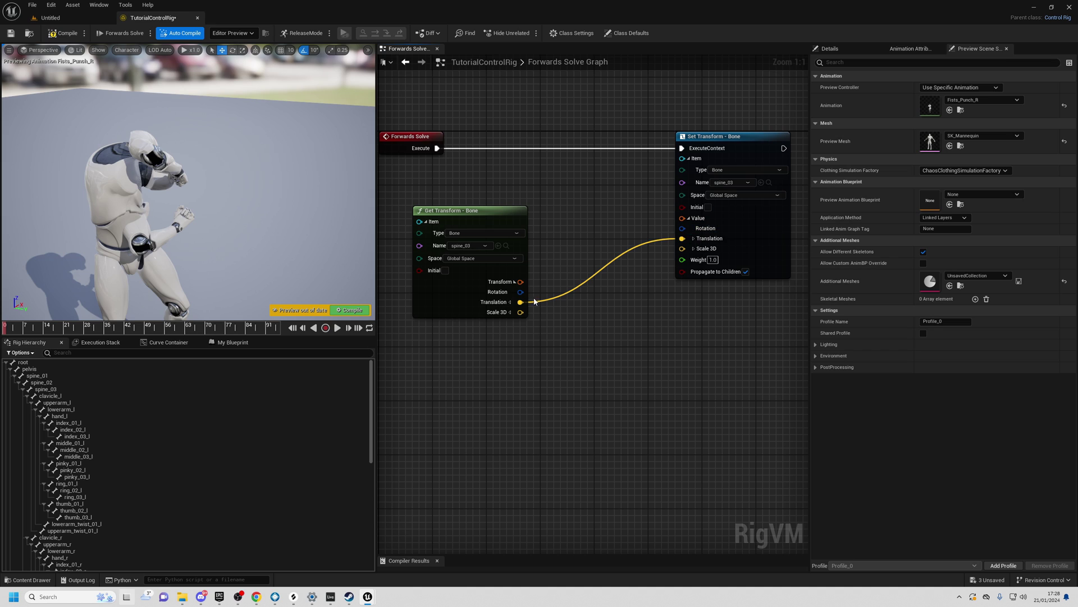
- Create a Multiply node from the Get Transform node's Transform output and place it below the two transform nodes
{"action": "left_click_drag", "start_coordinate": [521, 281], "coordinate": [583, 369]}
{"action": "type", "text": "*"}
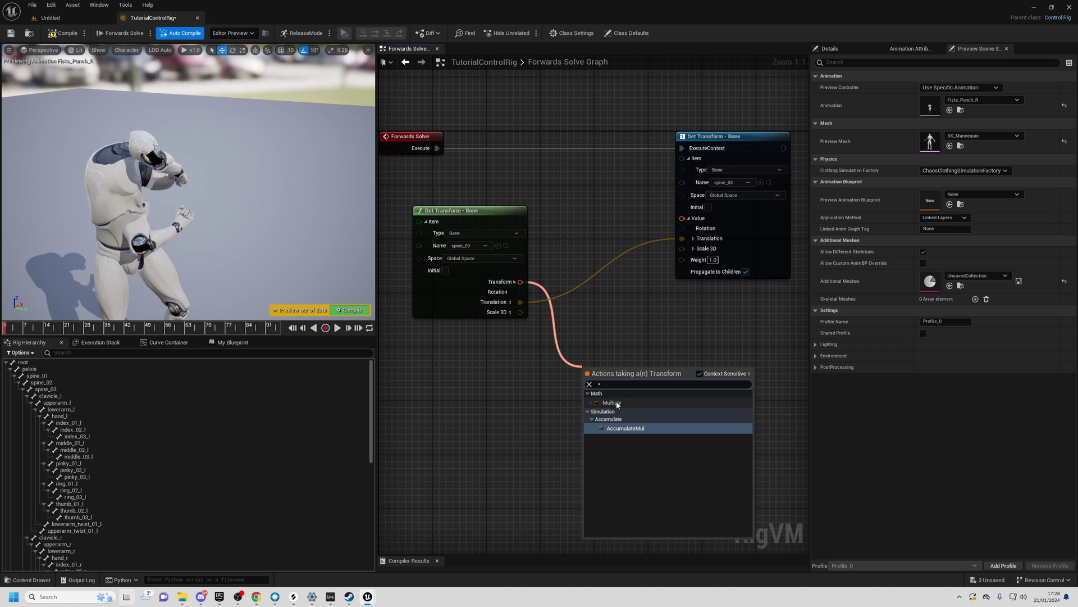
{"action": "left_click", "coordinate": [615, 402]}
{"action": "left_click_drag", "start_coordinate": [607, 368], "coordinate": [624, 384]}
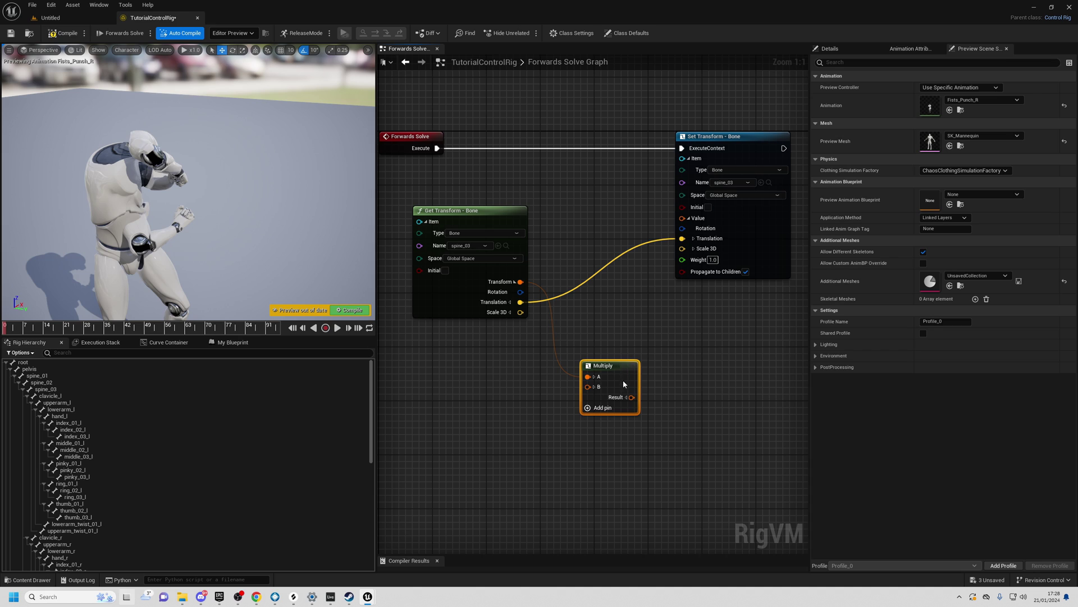
{"action": "left_click_drag", "start_coordinate": [615, 369], "coordinate": [621, 376]}
- Feed a From Euler node into the Rotation of Multiply's B input and expand its X, Y and Z values
{"action": "left_click", "coordinate": [601, 394]}
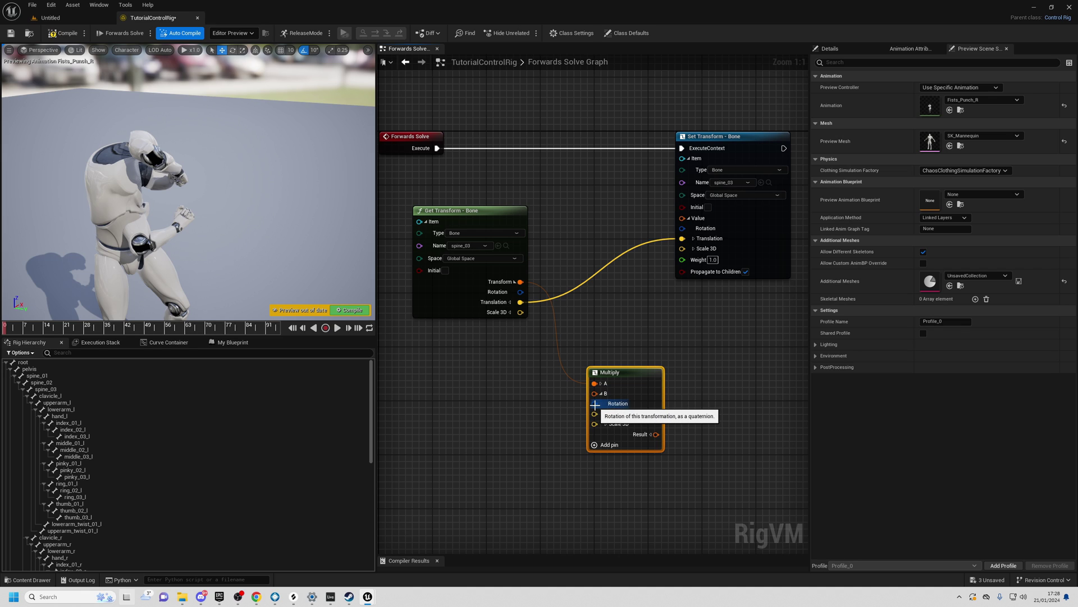
{"action": "left_click_drag", "start_coordinate": [595, 404], "coordinate": [490, 435]}
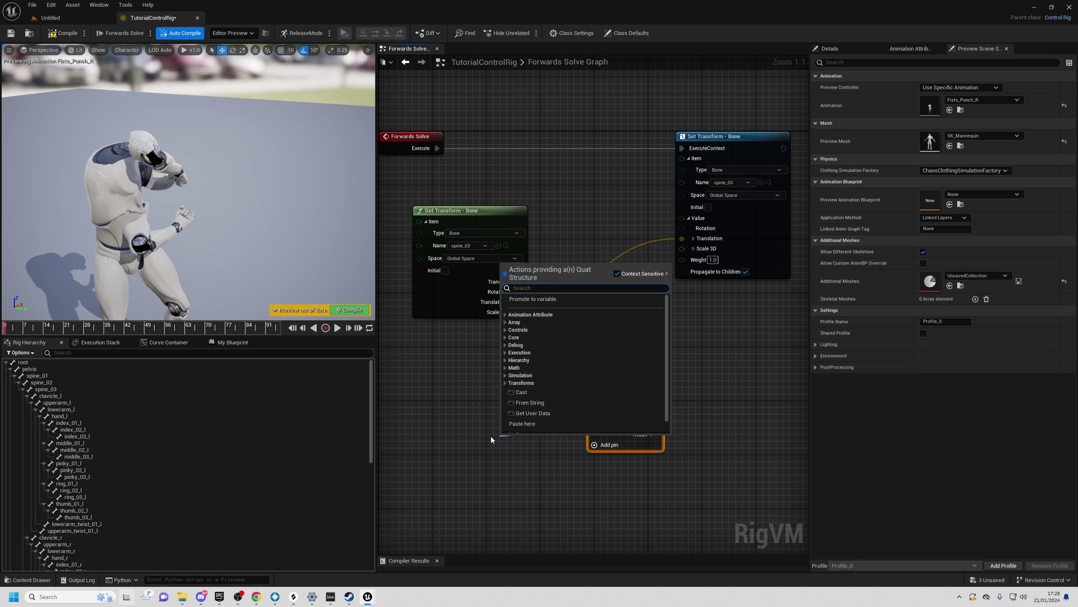
{"action": "type", "text": "from eule"}
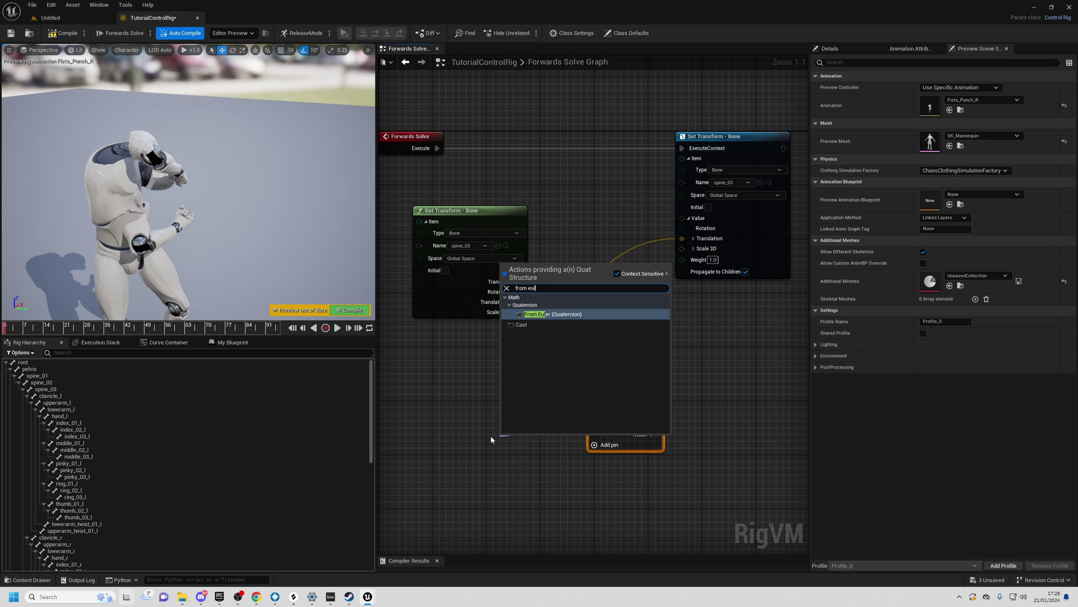
{"action": "left_click", "coordinate": [537, 315]}
{"action": "left_click_drag", "start_coordinate": [528, 441], "coordinate": [441, 414]}
{"action": "right_click_drag", "start_coordinate": [441, 423], "coordinate": [497, 386]}
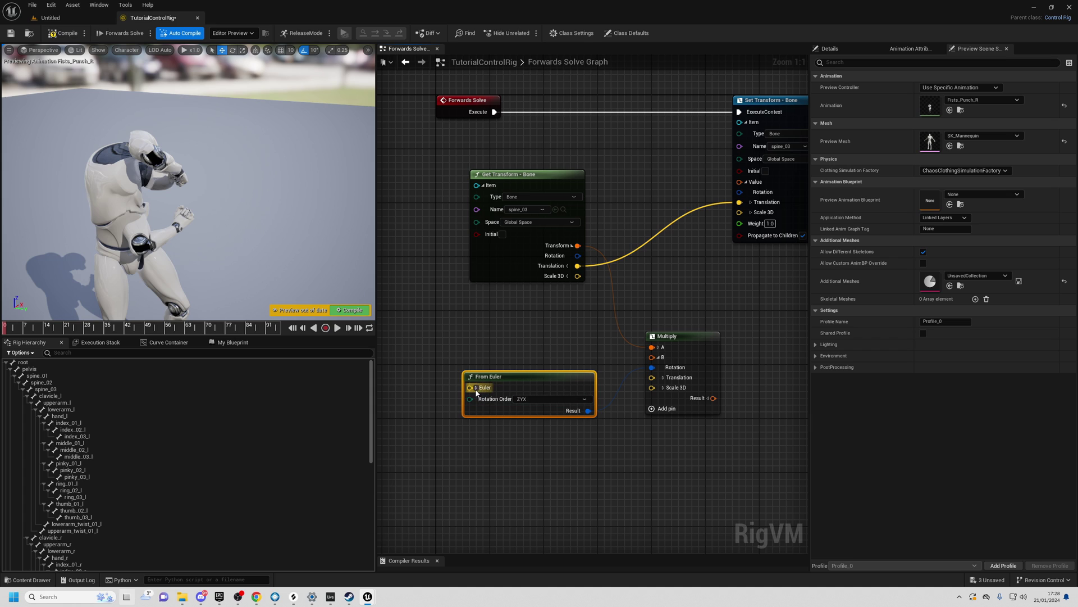
{"action": "left_click", "coordinate": [476, 387]}
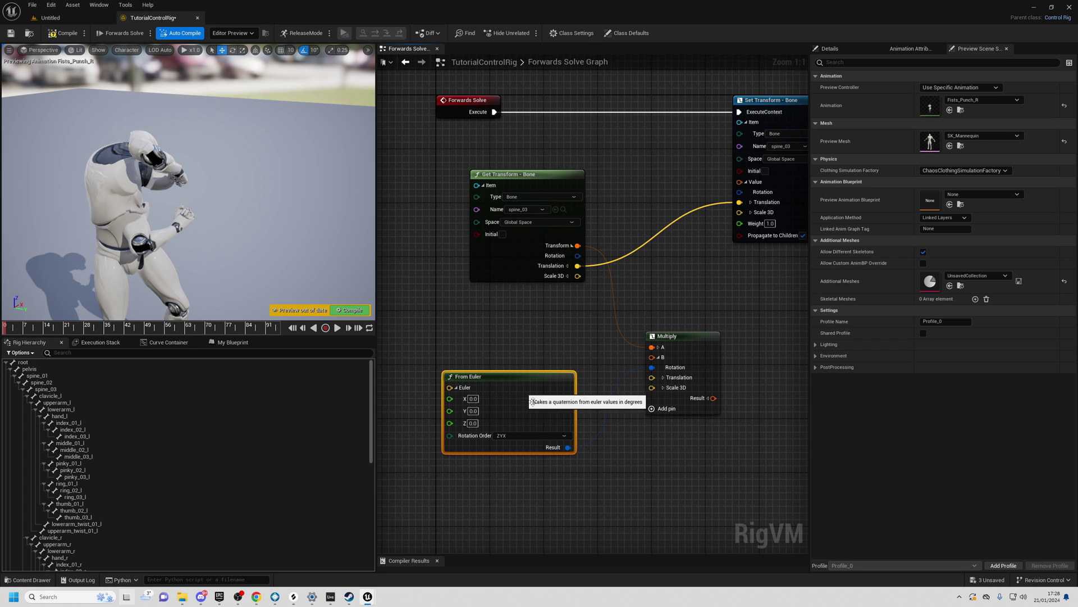
{"action": "right_click_drag", "start_coordinate": [577, 455], "coordinate": [560, 454]}
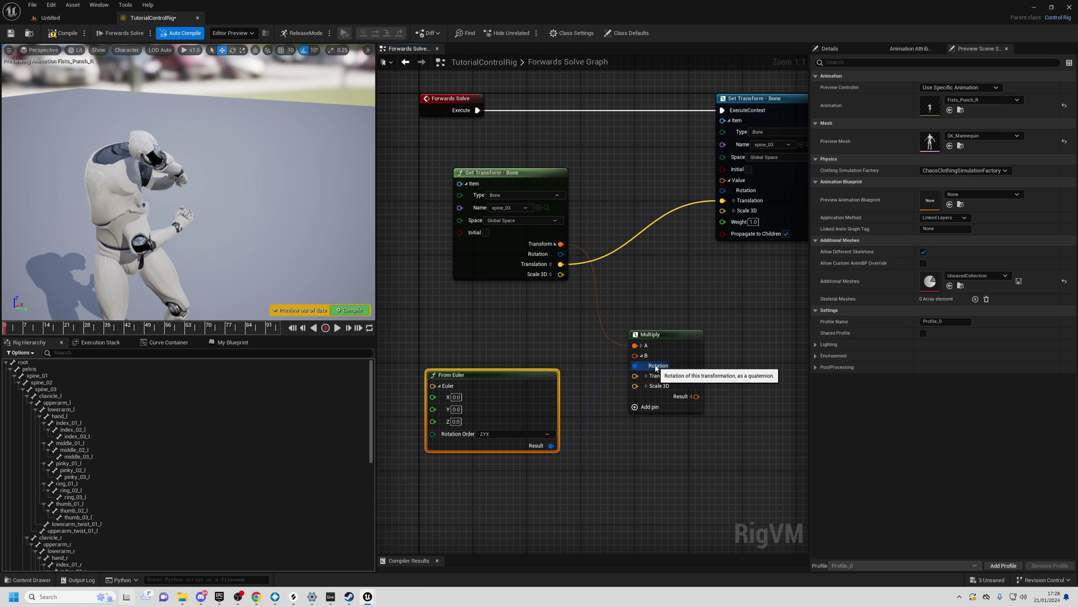
{"action": "right_click_drag", "start_coordinate": [597, 413], "coordinate": [551, 417]}
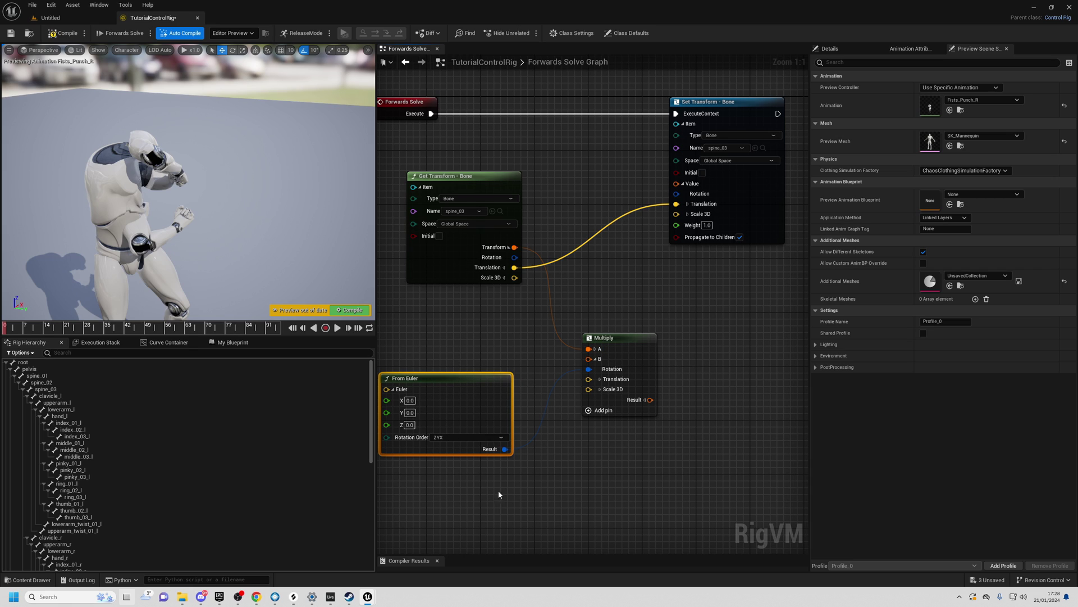
- Expand Multiply's Result and connect its Rotation to the Rotation of the Set Transform node's Value
{"action": "left_click", "coordinate": [646, 400]}
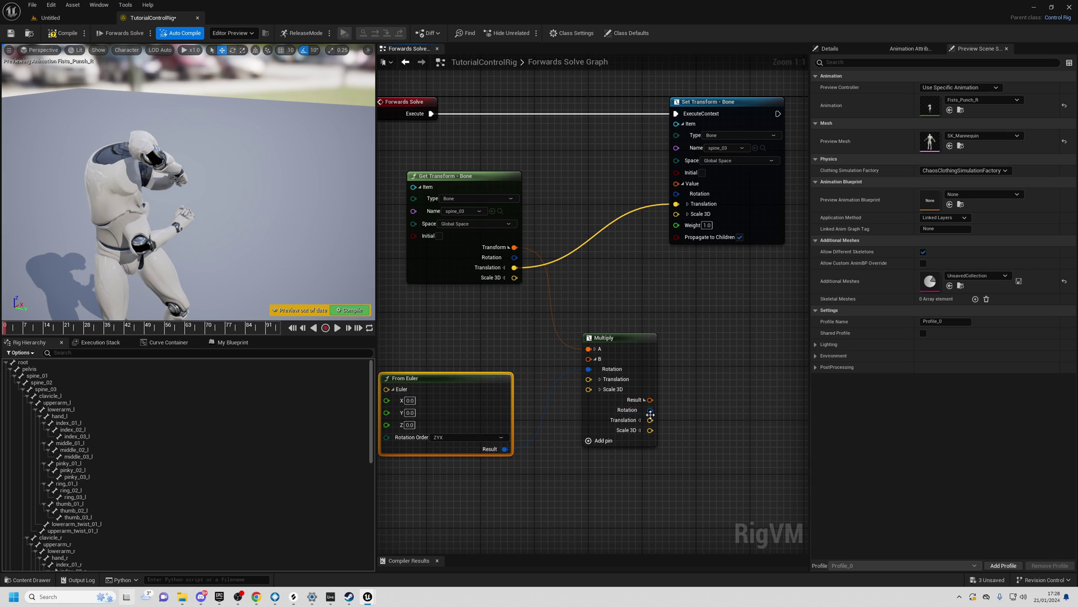
{"action": "left_click_drag", "start_coordinate": [650, 410], "coordinate": [677, 193]}
{"action": "left_click_drag", "start_coordinate": [709, 83], "coordinate": [712, 164]}
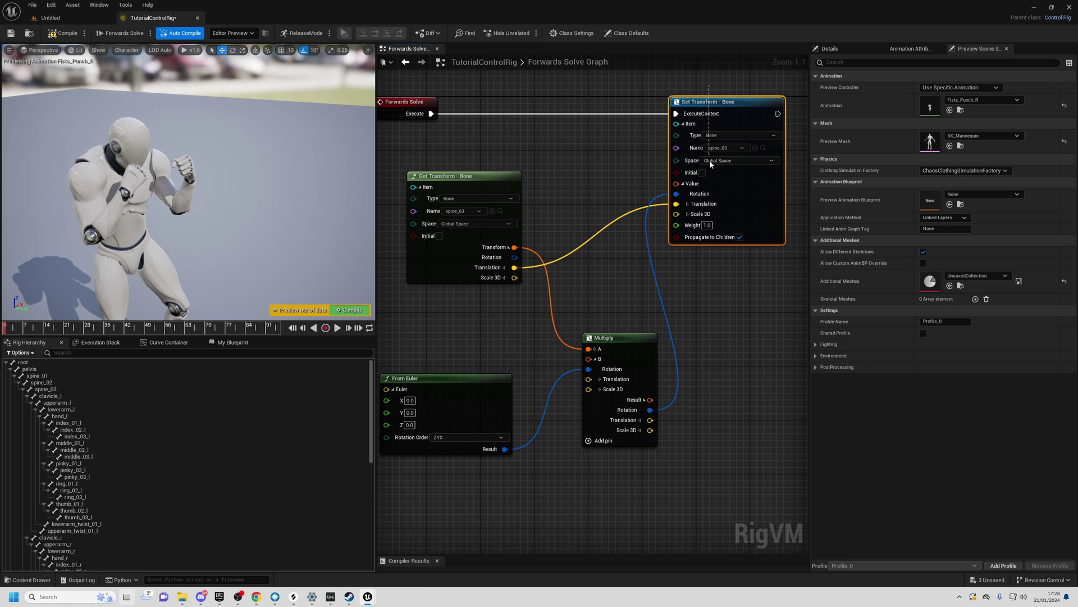
{"action": "left_click_drag", "start_coordinate": [280, 157], "coordinate": [291, 143], "text": "alt"}
- Test the spine rotation with From Euler Z values of 45 and -10, then reset Z to 0
{"action": "right_click_drag", "start_coordinate": [487, 330], "coordinate": [527, 290]}
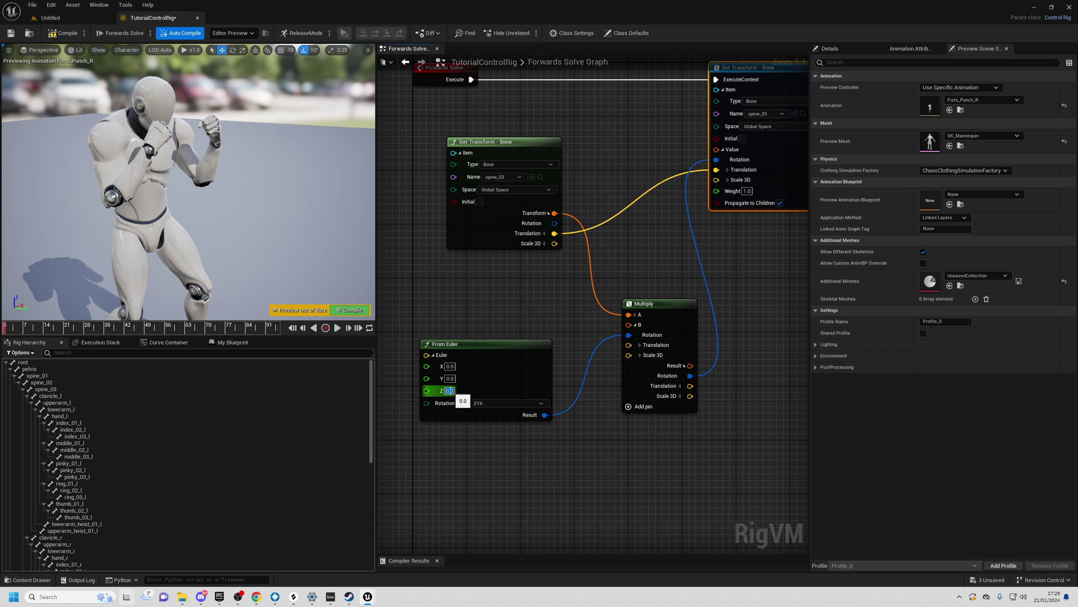
{"action": "type", "text": "45"}
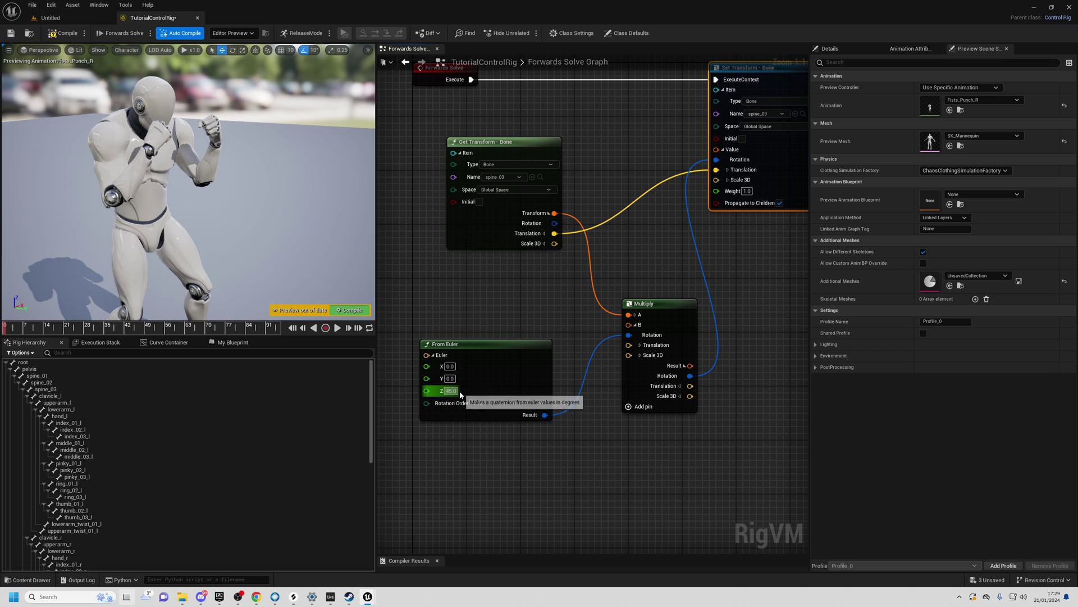
{"action": "key", "text": "Return"}
{"action": "left_click_drag", "start_coordinate": [191, 188], "coordinate": [264, 187], "text": "alt"}
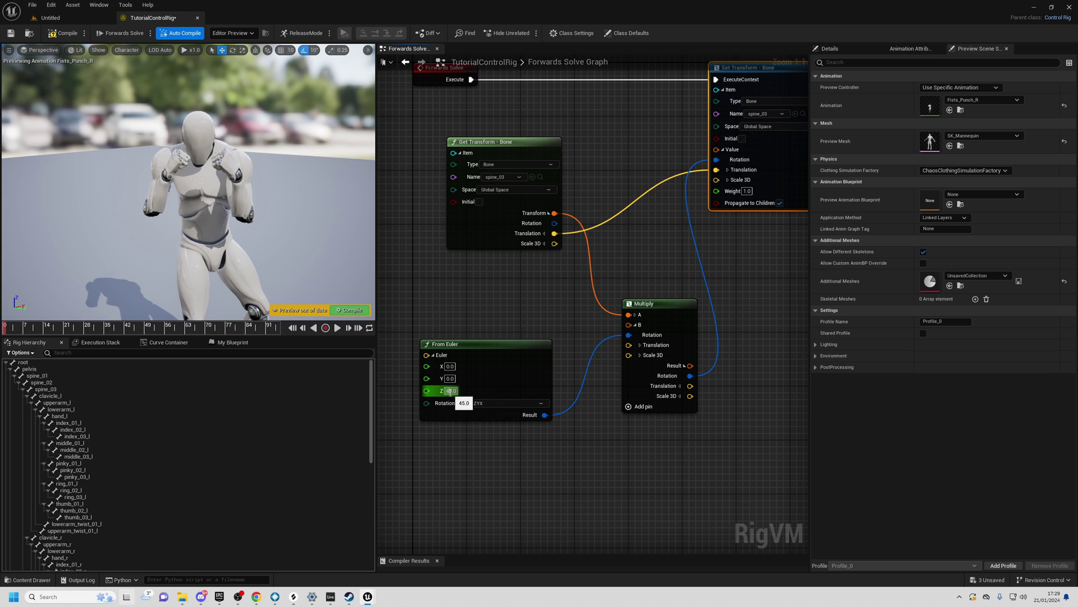
{"action": "type", "text": "-10"}
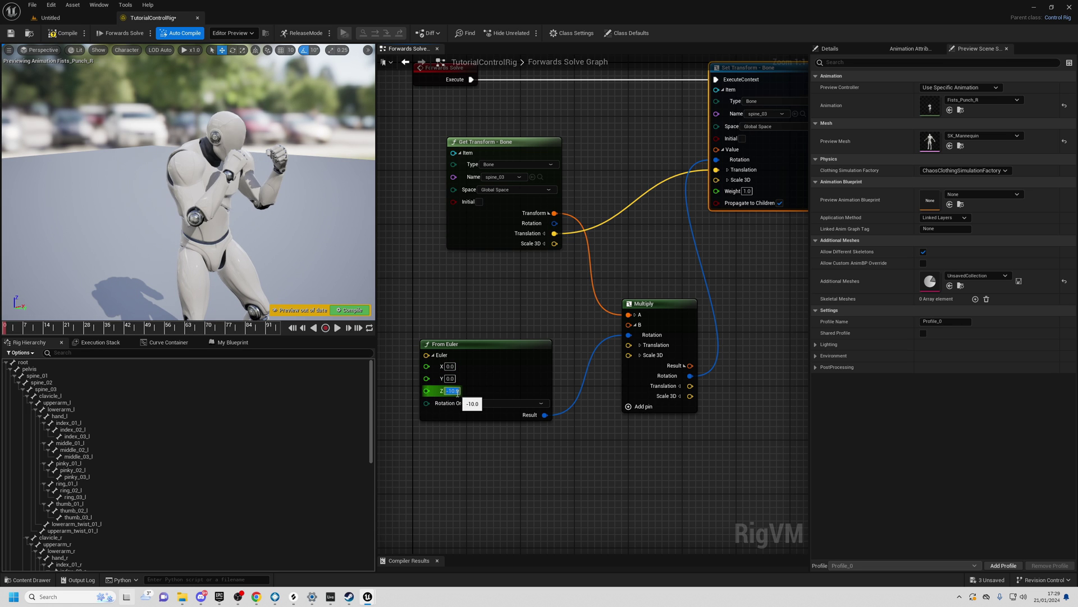
{"action": "key", "text": "Return"}
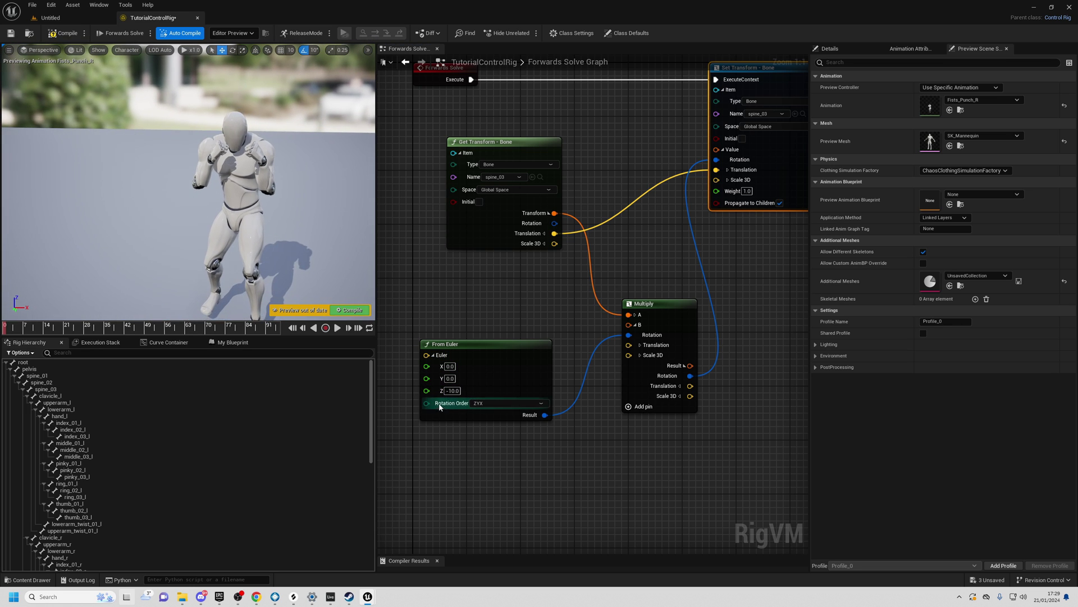
{"action": "left_click", "coordinate": [453, 390]}
{"action": "type", "text": "0"}
{"action": "key", "text": "Return"}
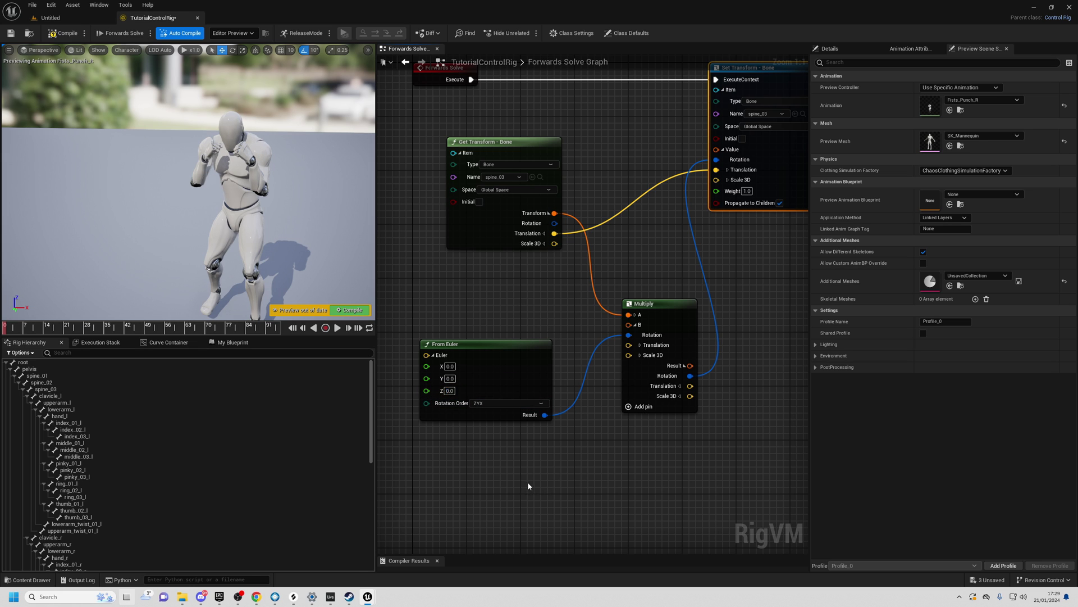
- View the mannequin from the side and scrub the punch animation to around frame 21 to check the extended punch
{"action": "scroll", "coordinate": [590, 385], "scroll_direction": "down", "scroll_amount": 2}
{"action": "left_click_drag", "start_coordinate": [581, 86], "coordinate": [778, 413]}
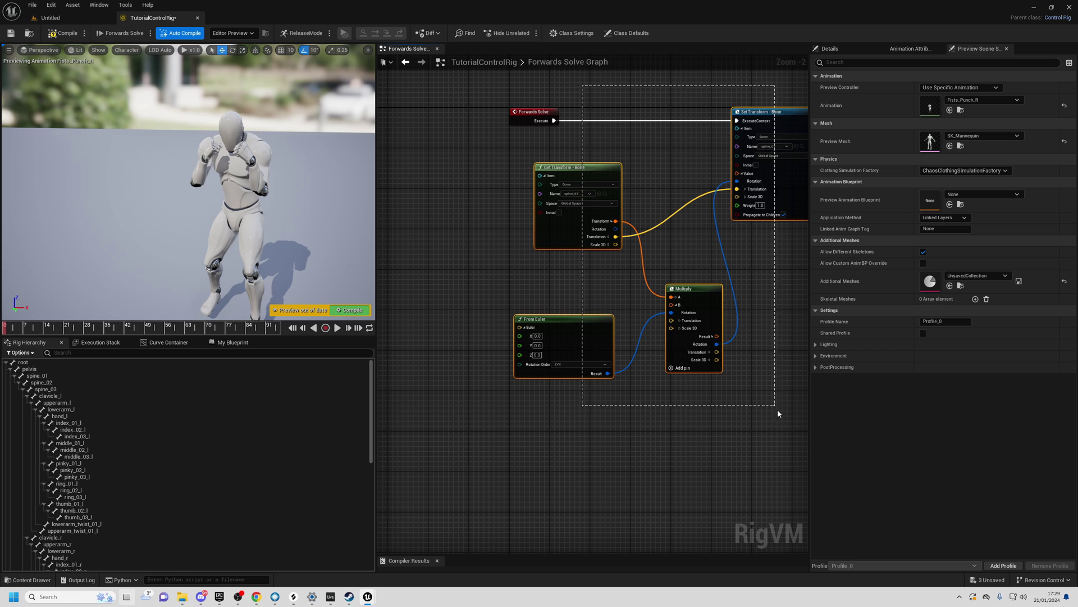
{"action": "left_click_drag", "start_coordinate": [252, 225], "coordinate": [320, 216], "text": "alt"}
{"action": "right_click_drag", "start_coordinate": [247, 223], "coordinate": [236, 224], "text": "alt"}
{"action": "left_click", "coordinate": [565, 343]}
{"action": "left_click", "coordinate": [561, 433]}
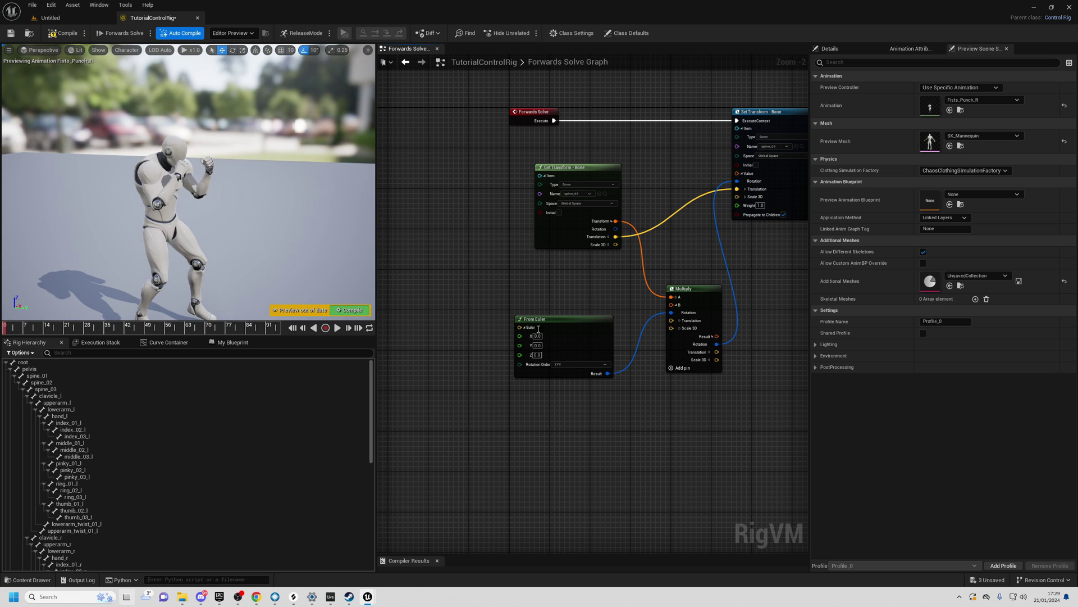
{"action": "left_click_drag", "start_coordinate": [547, 375], "coordinate": [550, 421]}
{"action": "left_click", "coordinate": [549, 421]}
{"action": "left_click_drag", "start_coordinate": [5, 331], "coordinate": [65, 328]}
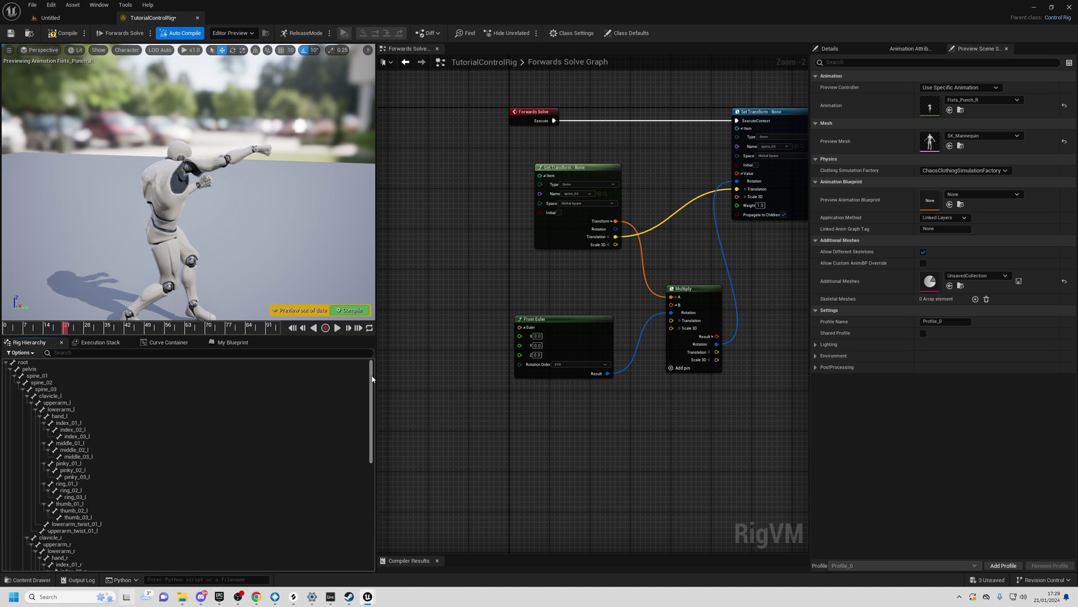
- Create a new control at the root level of the rig hierarchy and rename it InitialTarget
{"action": "left_click_drag", "start_coordinate": [373, 379], "coordinate": [373, 486]}
{"action": "right_click", "coordinate": [62, 566]}
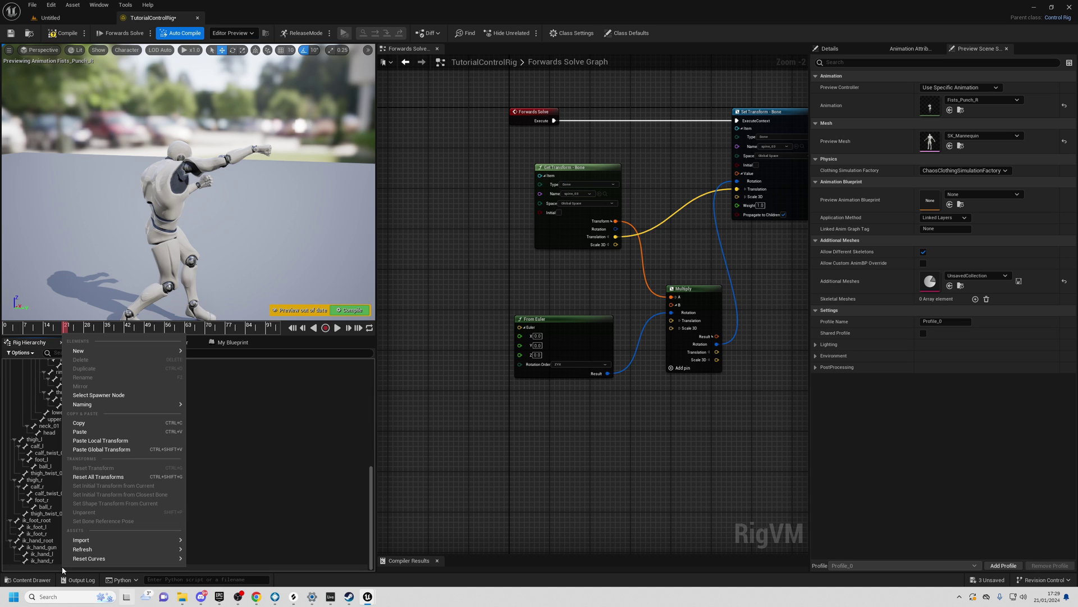
{"action": "mouse_move", "coordinate": [99, 351]}
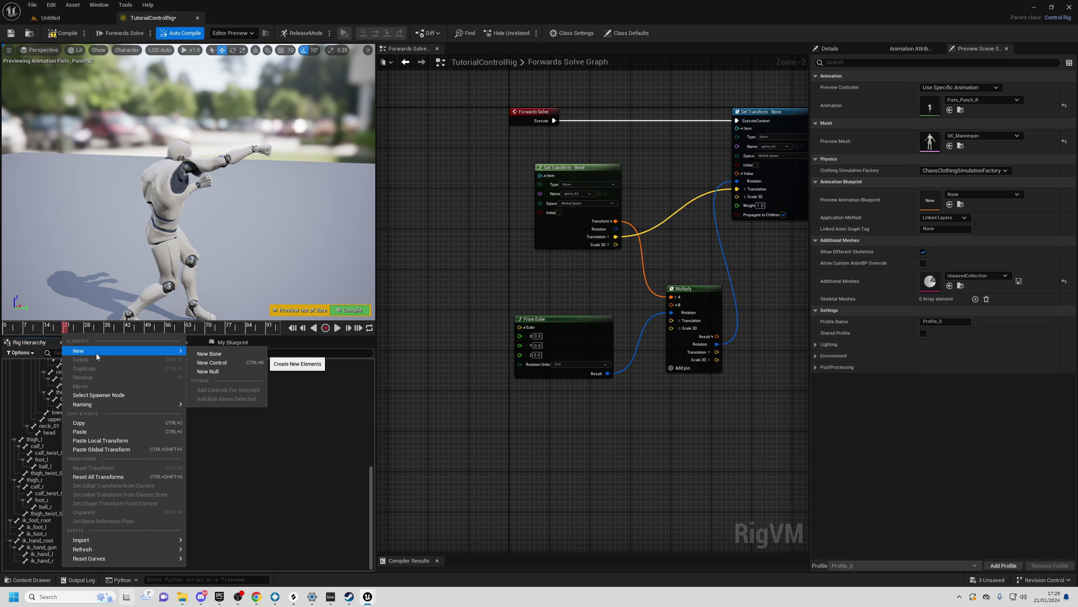
{"action": "left_click", "coordinate": [230, 364]}
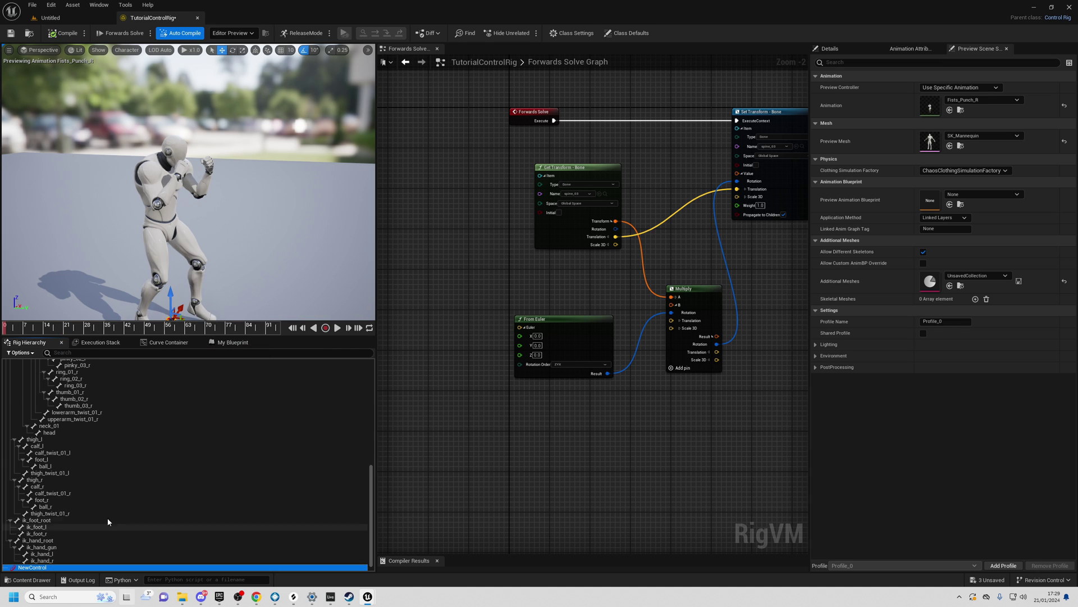
{"action": "right_click", "coordinate": [41, 565]}
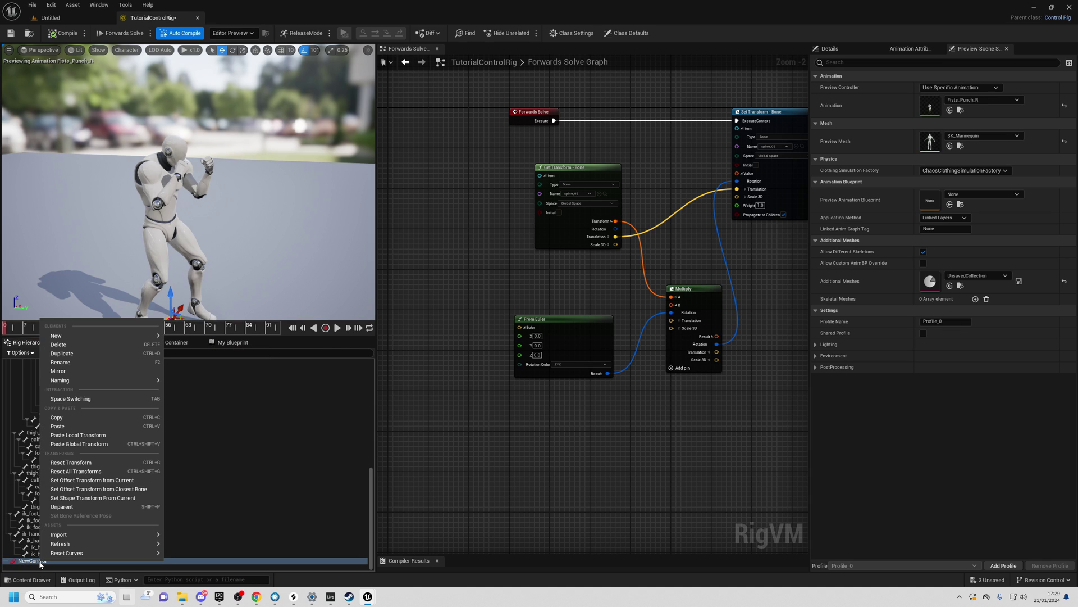
{"action": "left_click", "coordinate": [92, 362]}
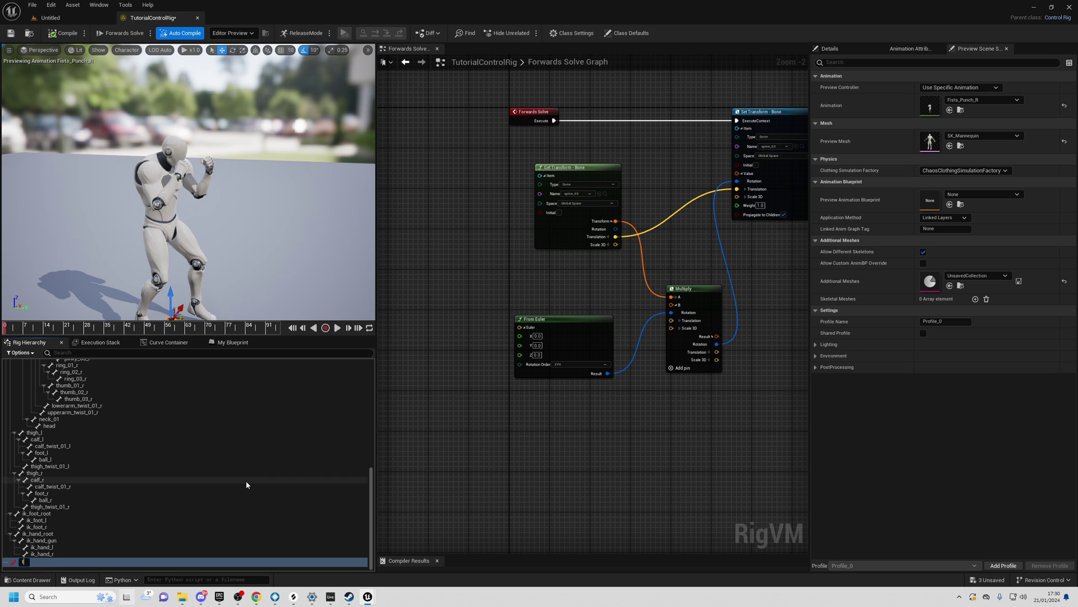
{"action": "key", "text": "Return"}
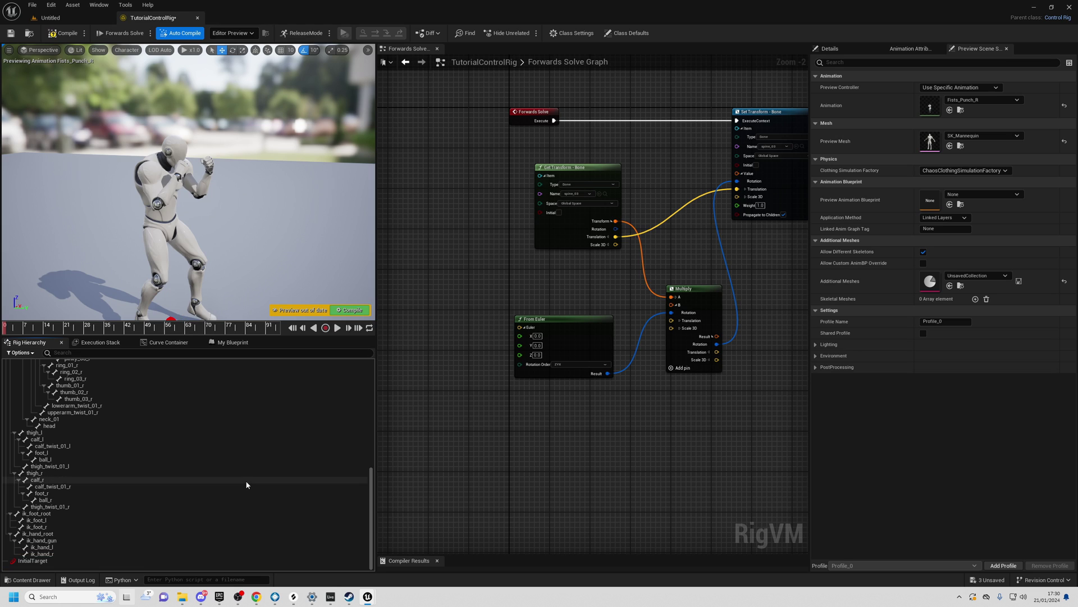
- Move the InitialTarget control from the ground up to around fist height in front of the mannequin
{"action": "right_click_drag", "start_coordinate": [255, 256], "coordinate": [269, 318]}
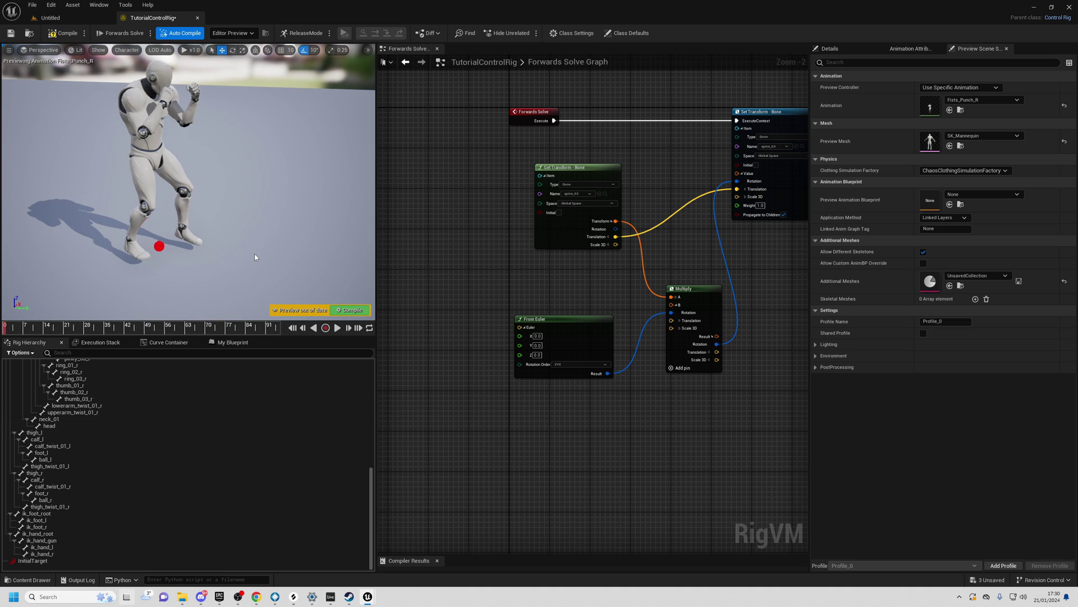
{"action": "left_click", "coordinate": [159, 246]}
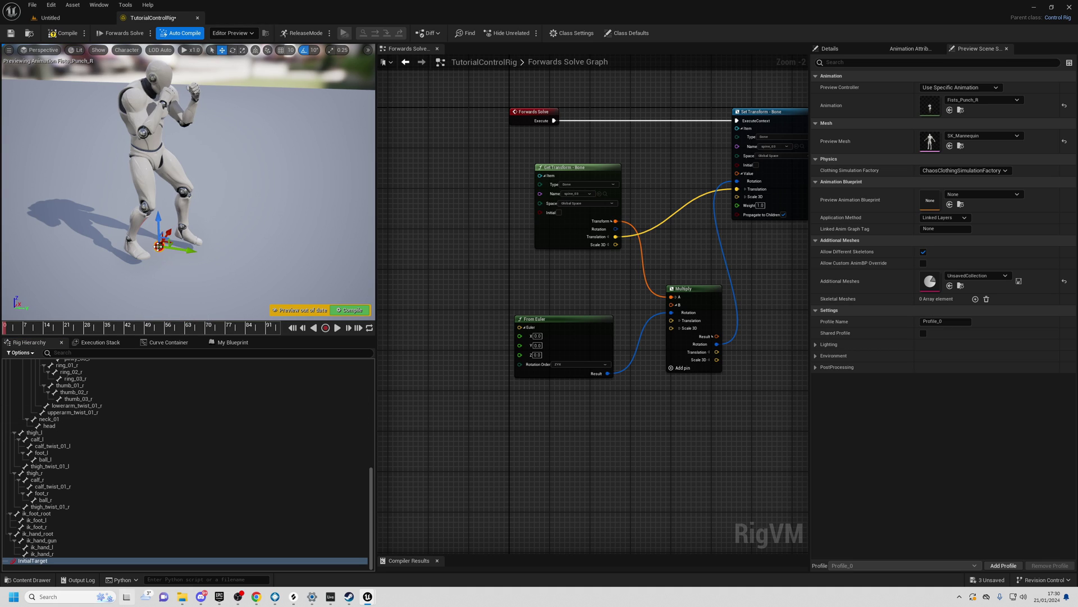
{"action": "left_click_drag", "start_coordinate": [156, 219], "coordinate": [236, 70]}
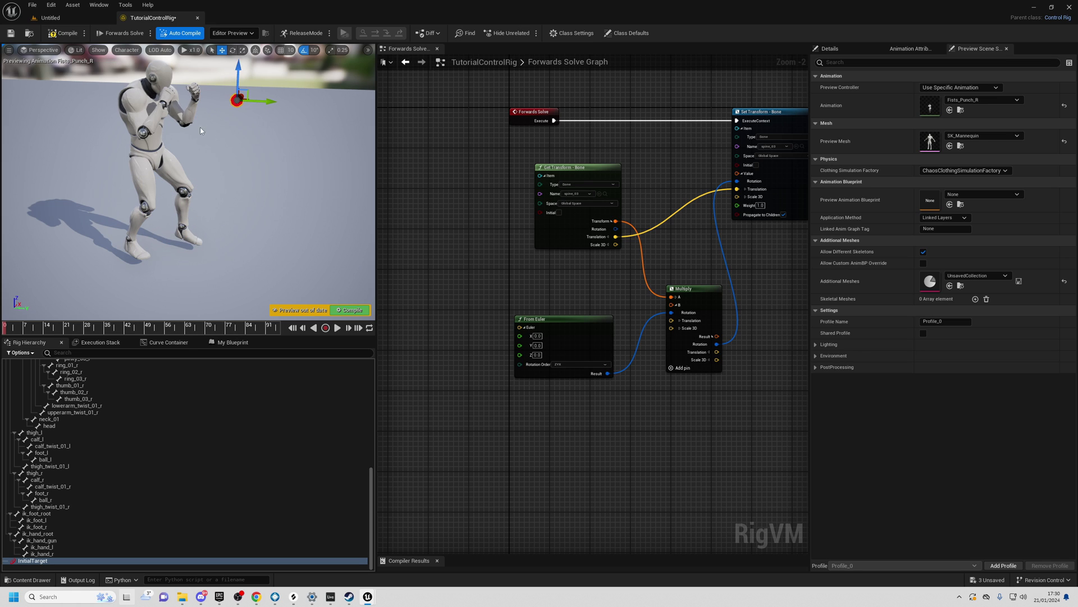
- Scrub the punch animation to around frame 18, where the mannequin's right arm is extended
{"action": "right_click_drag", "start_coordinate": [200, 127], "coordinate": [204, 95]}
{"action": "key", "text": "s"}
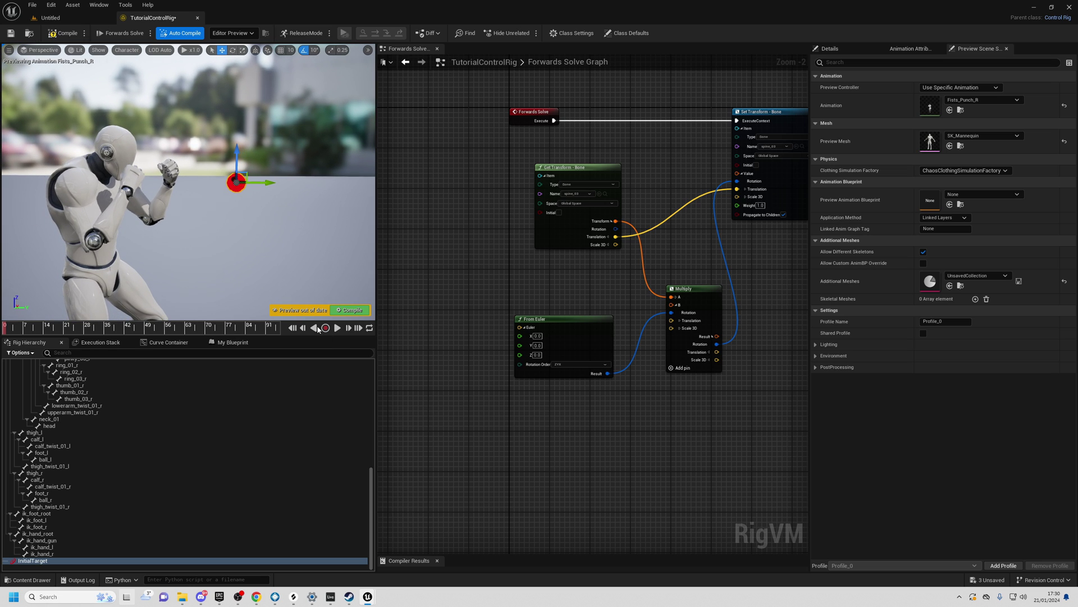
{"action": "left_click_drag", "start_coordinate": [29, 329], "coordinate": [58, 329]}
{"action": "mouse_move", "coordinate": [189, 183]}
{"action": "left_mouse_down", "text": "alt"}
{"action": "mouse_move", "coordinate": [140, 225]}
{"action": "mouse_move", "coordinate": [129, 216]}
{"action": "mouse_move", "coordinate": [180, 208]}
{"action": "mouse_move", "coordinate": [185, 191]}
{"action": "left_mouse_up", "text": "alt"}
{"action": "right_click_drag", "start_coordinate": [185, 191], "coordinate": [157, 192]}
{"action": "left_click_drag", "start_coordinate": [58, 328], "coordinate": [57, 330]}
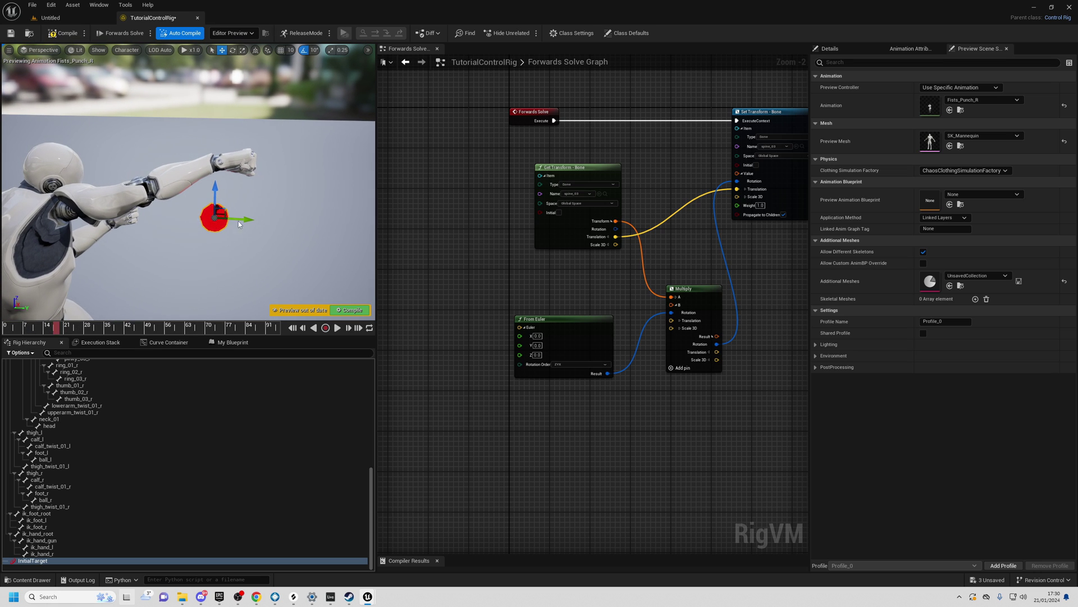
- Position InitialTarget at the tip of the extended fist, at about X 0.4, Y 84.3, Z 162.4
{"action": "left_click_drag", "start_coordinate": [259, 194], "coordinate": [284, 141], "text": "alt"}
{"action": "right_click_drag", "start_coordinate": [225, 197], "coordinate": [170, 252]}
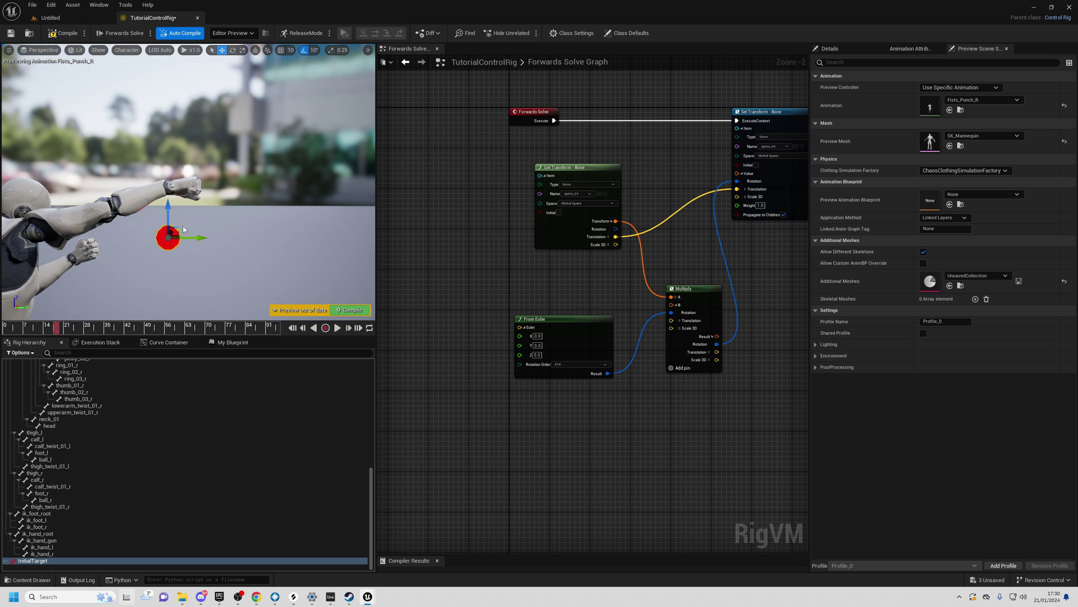
{"action": "left_click_drag", "start_coordinate": [179, 228], "coordinate": [223, 175]}
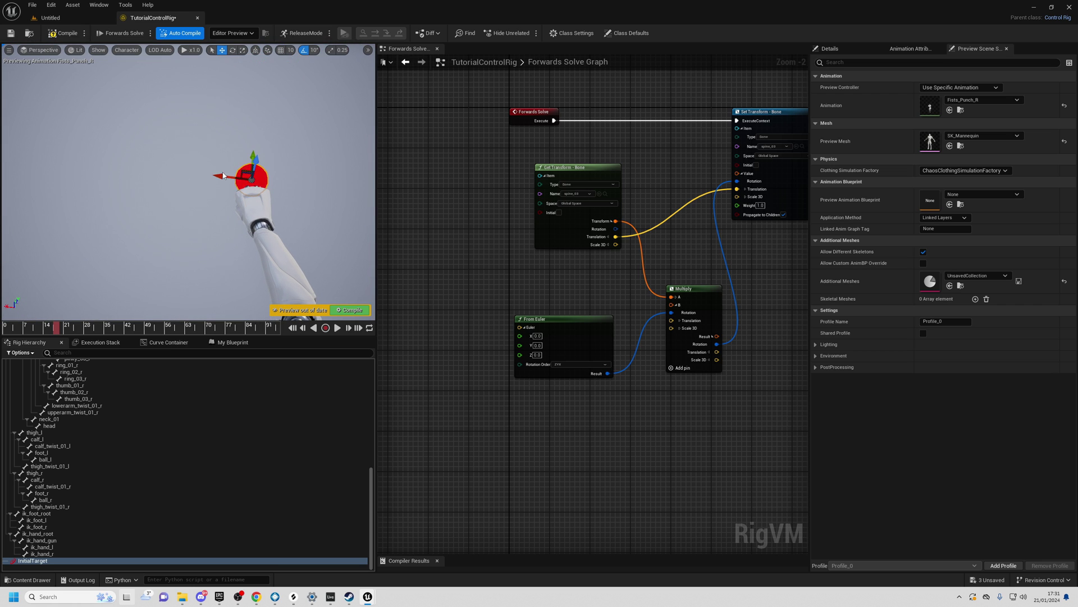
{"action": "right_click_drag", "start_coordinate": [223, 176], "coordinate": [219, 193]}
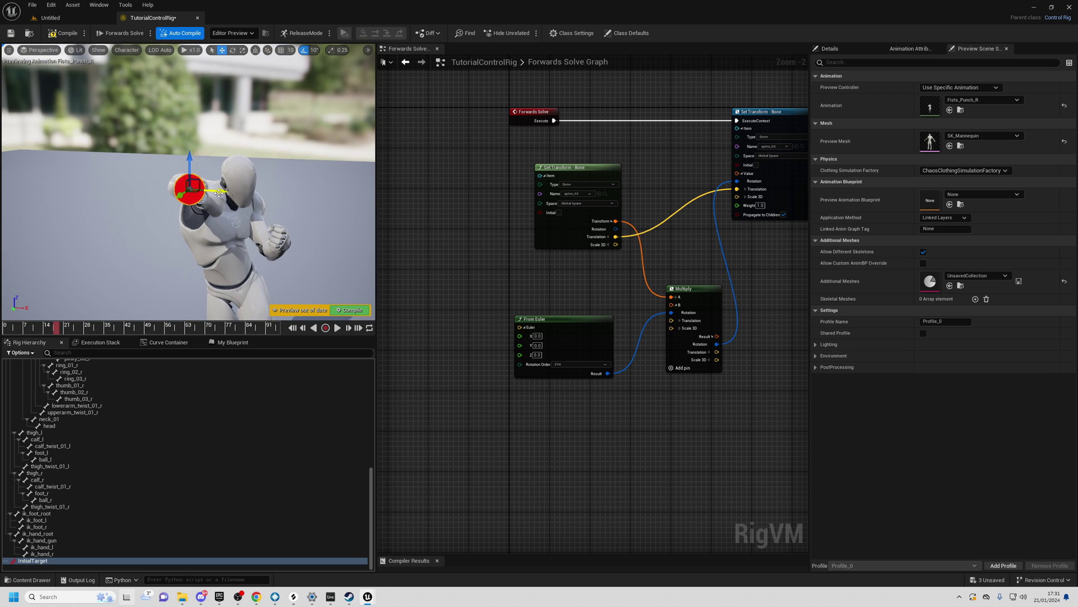
{"action": "left_click_drag", "start_coordinate": [219, 192], "coordinate": [216, 192]}
{"action": "mouse_move", "coordinate": [216, 192]}
{"action": "right_mouse_down"}
{"action": "mouse_move", "coordinate": [293, 190]}
{"action": "mouse_move", "coordinate": [214, 201]}
{"action": "mouse_move", "coordinate": [213, 189]}
{"action": "right_mouse_up"}
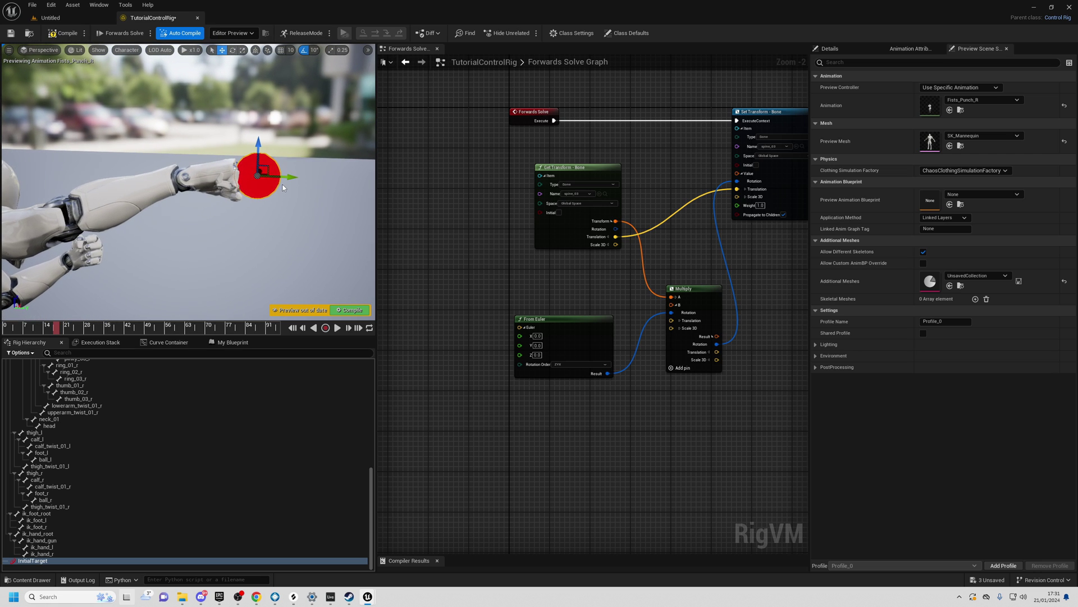
{"action": "left_click_drag", "start_coordinate": [283, 176], "coordinate": [280, 176]}
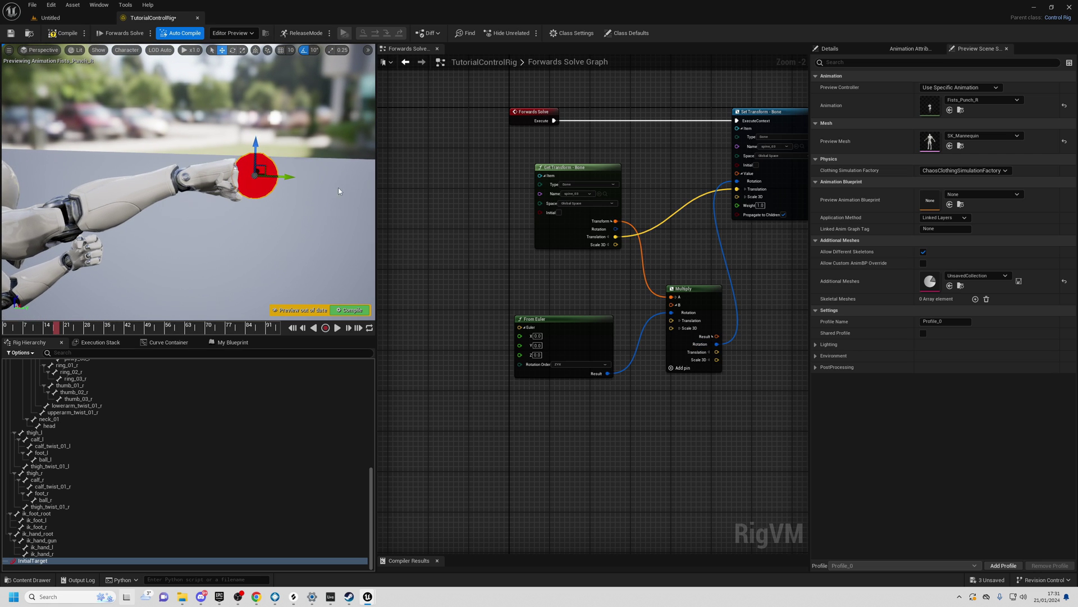
- Set InitialTarget's shape scale to 0.5 on all axes and move the control along Y to about 83.1, against the fist
{"action": "left_click", "coordinate": [830, 49]}
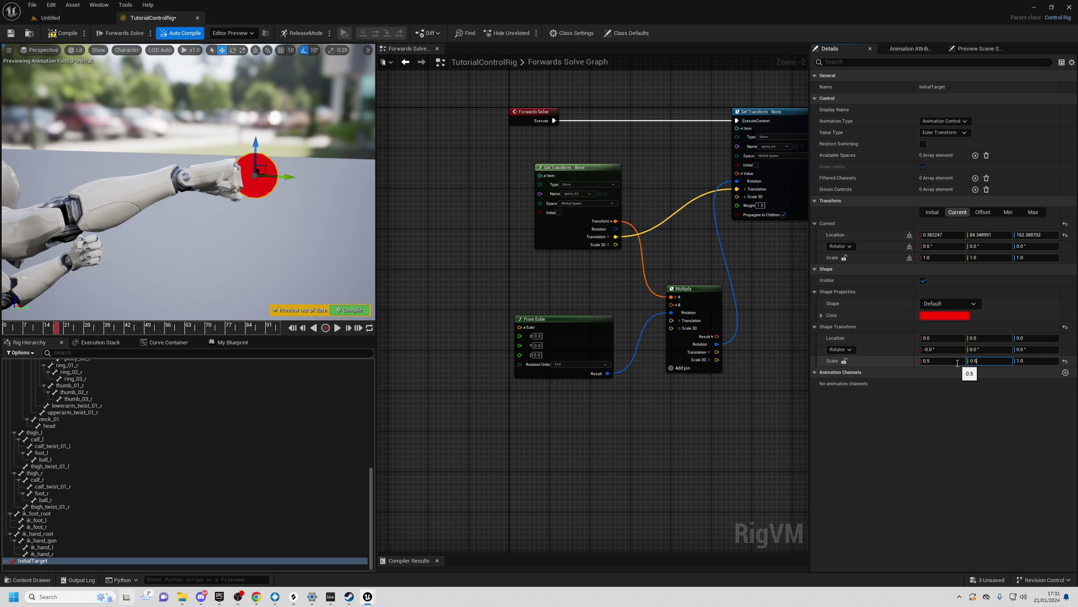
{"action": "key", "text": "Tab"}
{"action": "type", "text": "0.5"}
{"action": "key", "text": "Return"}
{"action": "right_click_drag", "start_coordinate": [261, 230], "coordinate": [298, 227]}
{"action": "left_click_drag", "start_coordinate": [271, 171], "coordinate": [256, 171]}
{"action": "scroll", "coordinate": [255, 171], "scroll_direction": "down", "scroll_amount": 6}
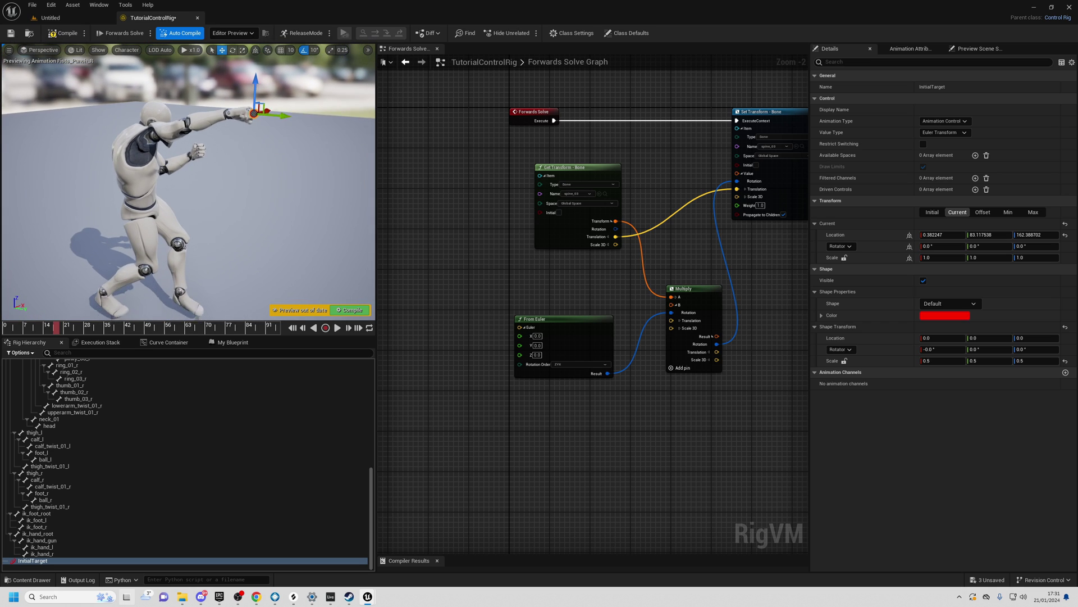
{"action": "right_click_drag", "start_coordinate": [253, 155], "coordinate": [263, 127]}
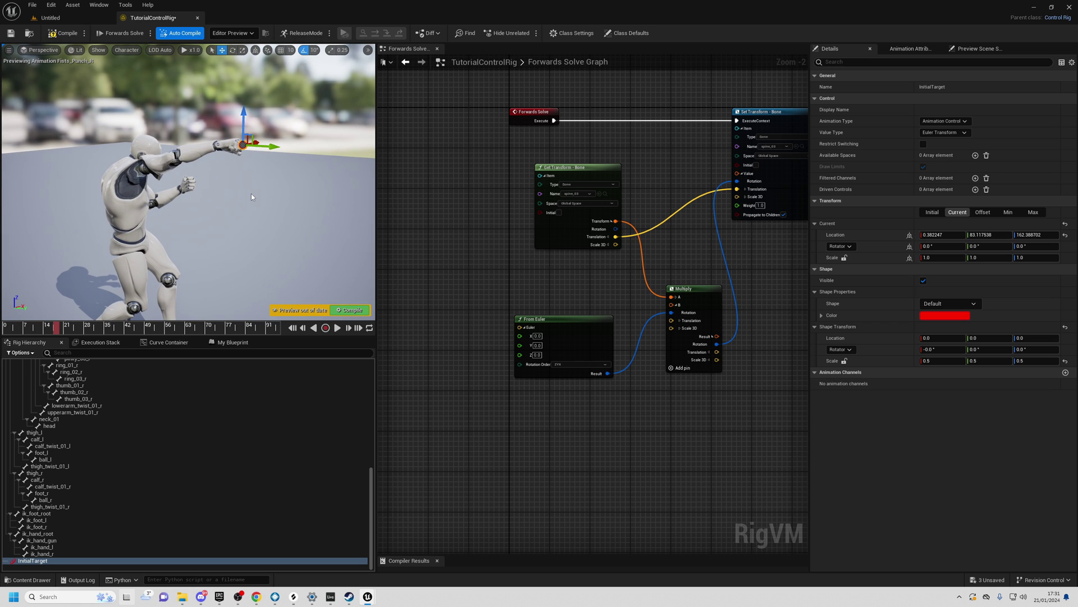
- Set InitialTarget's offset transform from its current transform and compile the control rig
{"action": "right_click", "coordinate": [35, 561]}
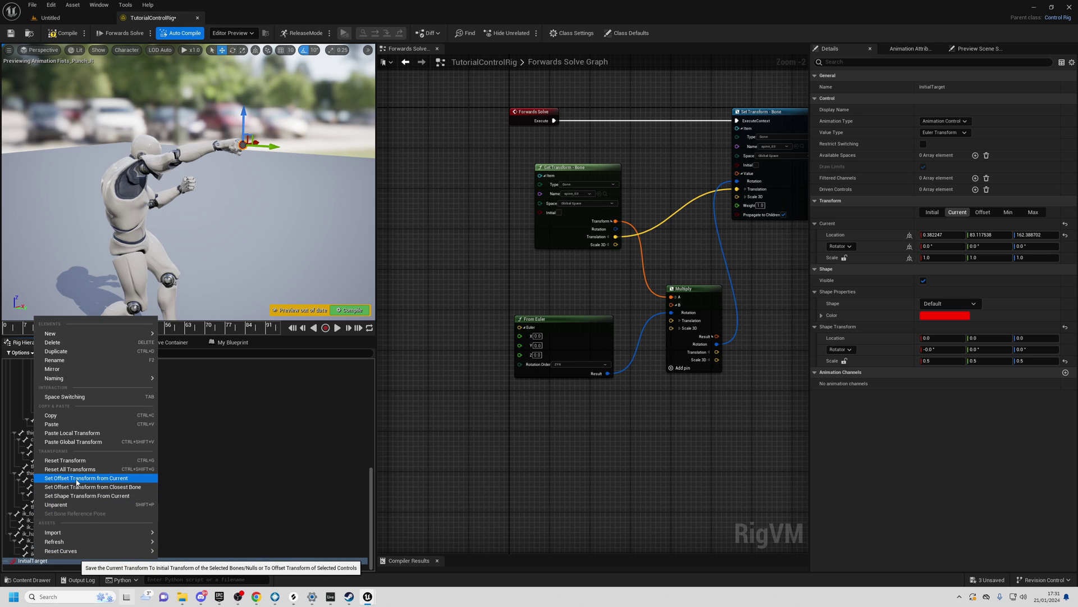
{"action": "left_click", "coordinate": [99, 481]}
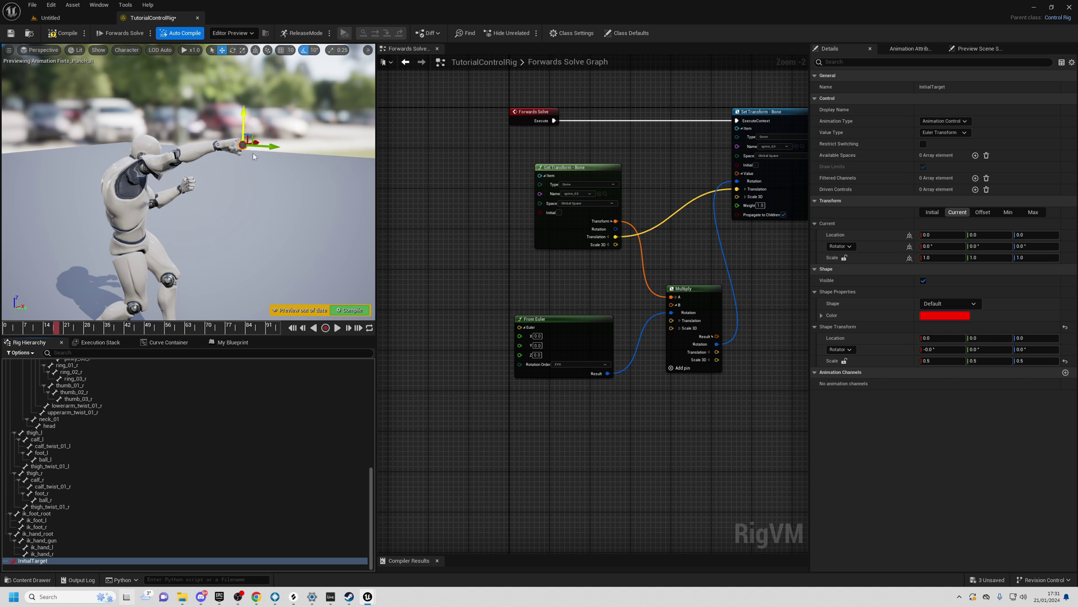
{"action": "right_click_drag", "start_coordinate": [211, 113], "coordinate": [222, 103]}
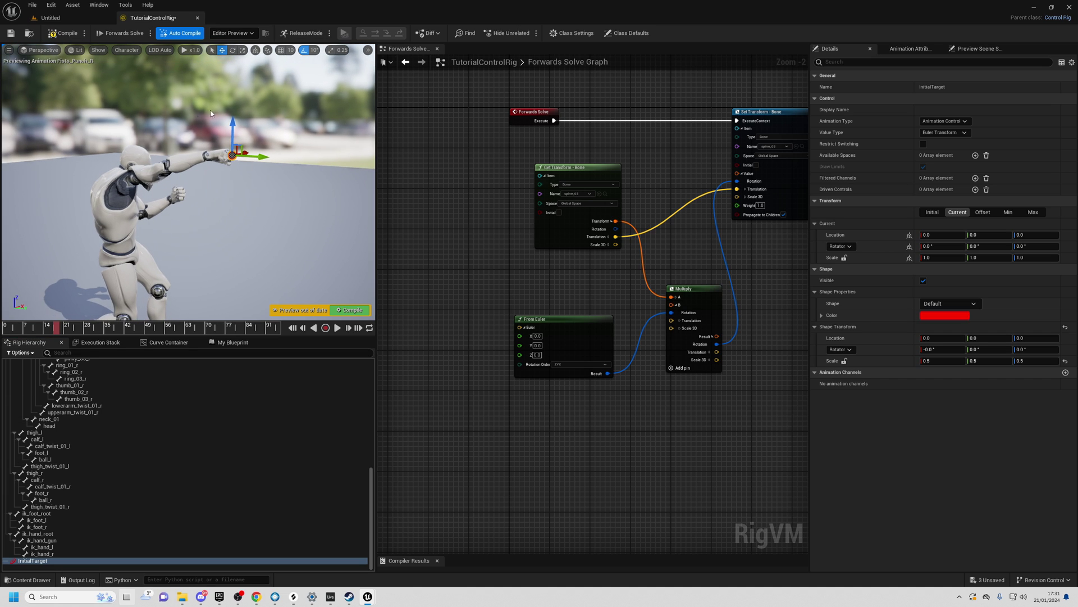
{"action": "left_click", "coordinate": [63, 33]}
- Scrub the punch to around frame 20 and check InitialTarget's placement against the extended fist
{"action": "left_click_drag", "start_coordinate": [232, 171], "coordinate": [223, 167]}
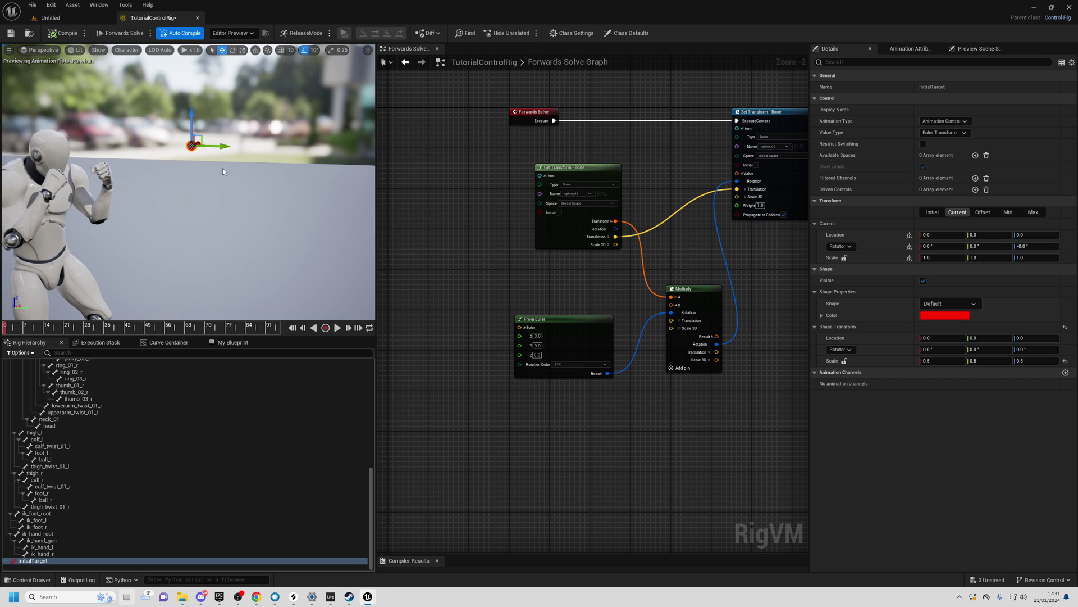
{"action": "left_click", "coordinate": [192, 166]}
{"action": "left_click", "coordinate": [194, 145]}
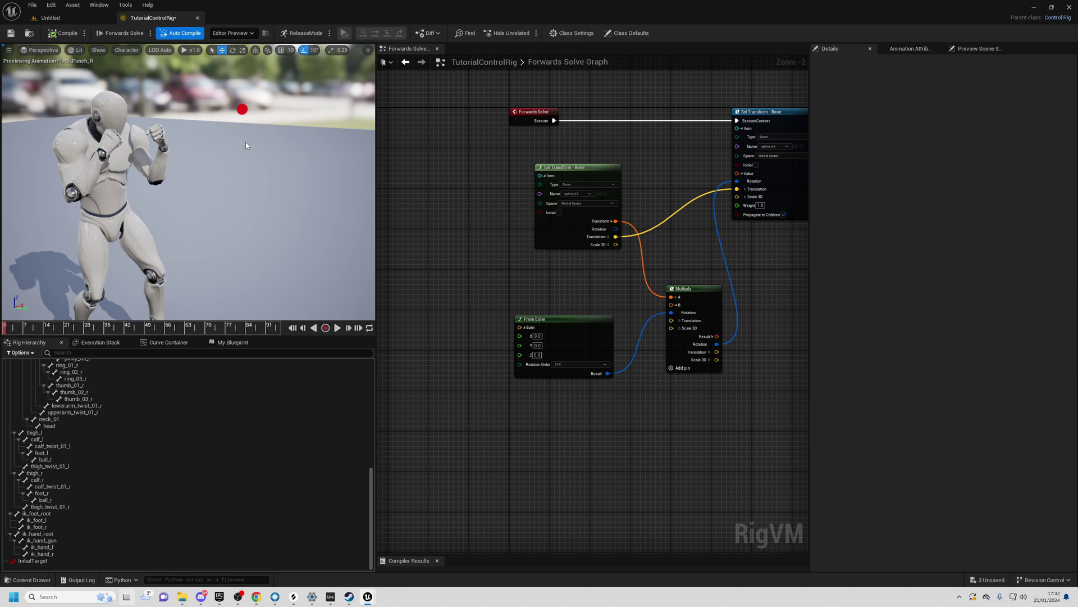
{"action": "right_click", "coordinate": [37, 560]}
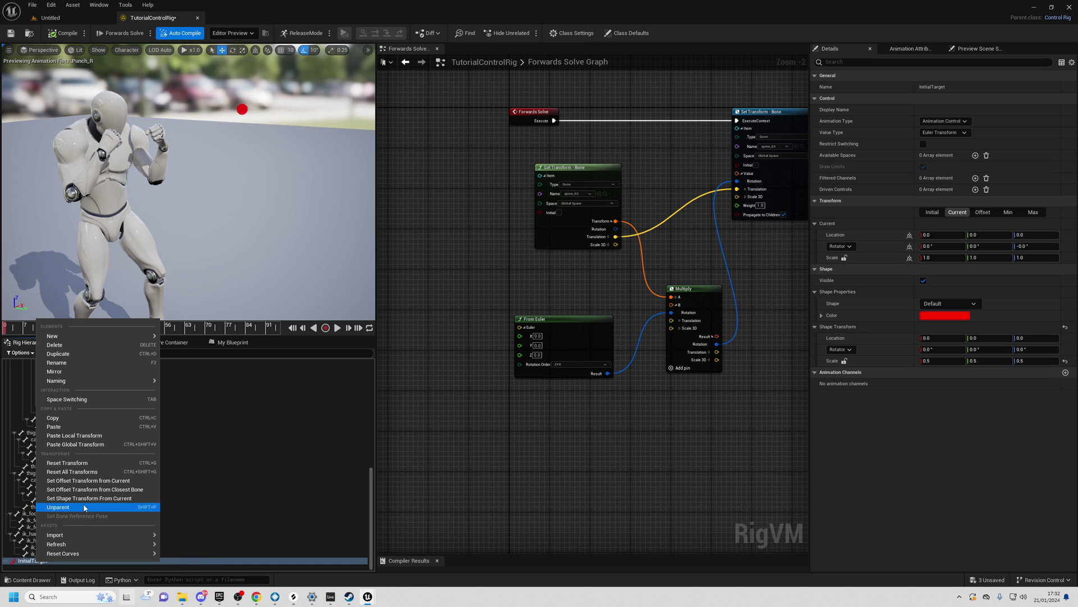
{"action": "left_click", "coordinate": [219, 171]}
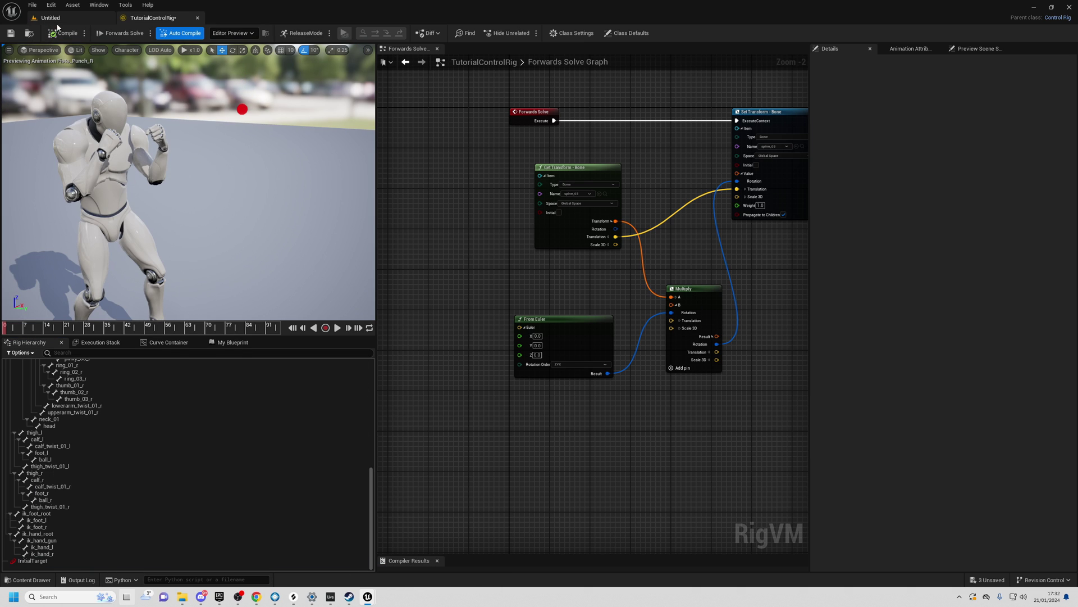
{"action": "right_click_drag", "start_coordinate": [89, 296], "coordinate": [76, 317]}
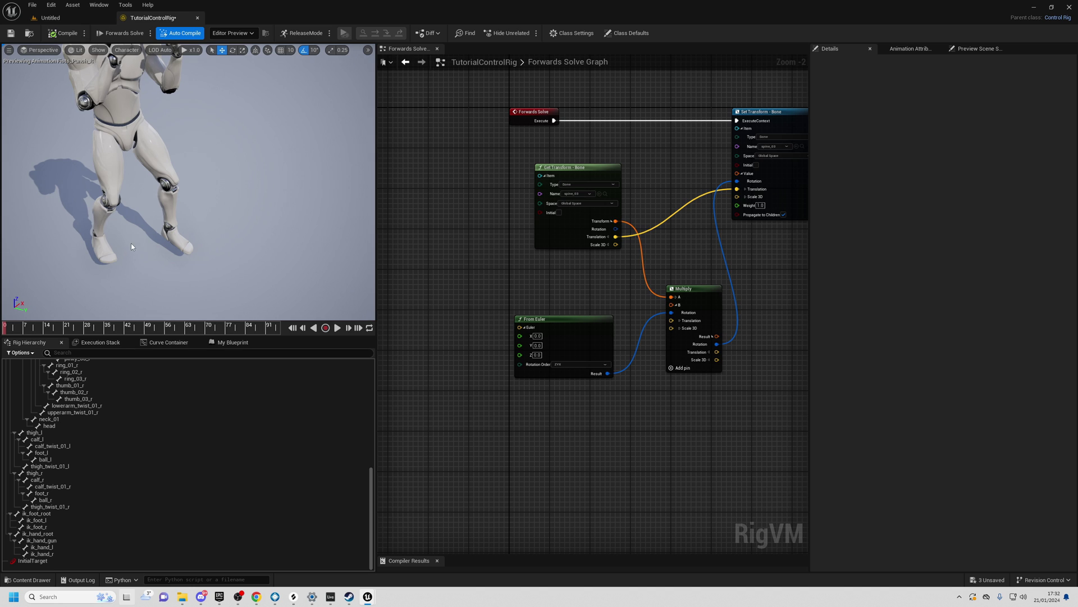
{"action": "right_click_drag", "start_coordinate": [132, 241], "coordinate": [230, 208]}
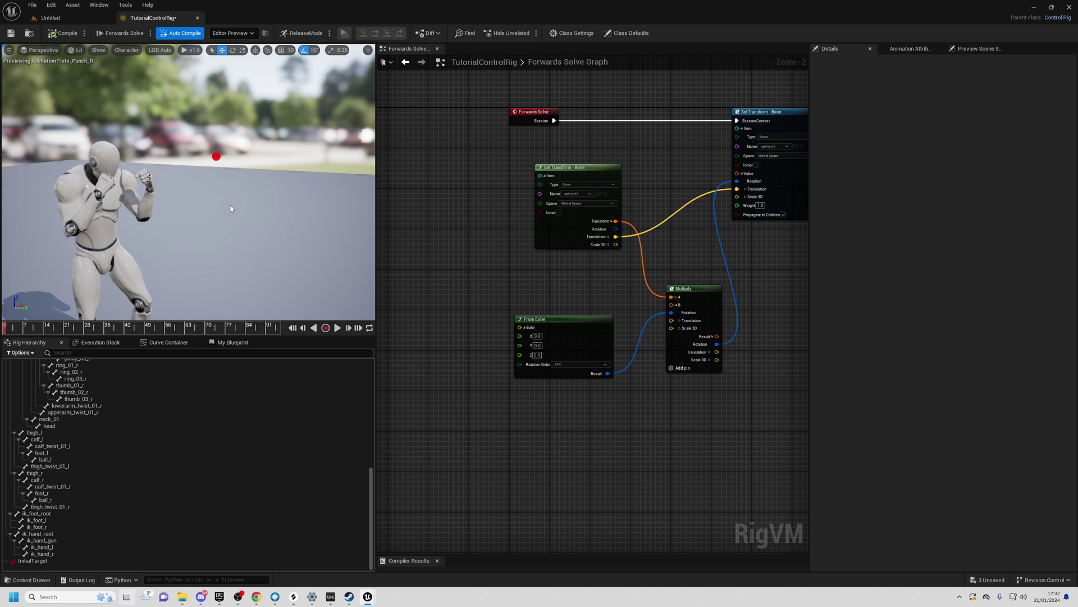
{"action": "left_click", "coordinate": [217, 155]}
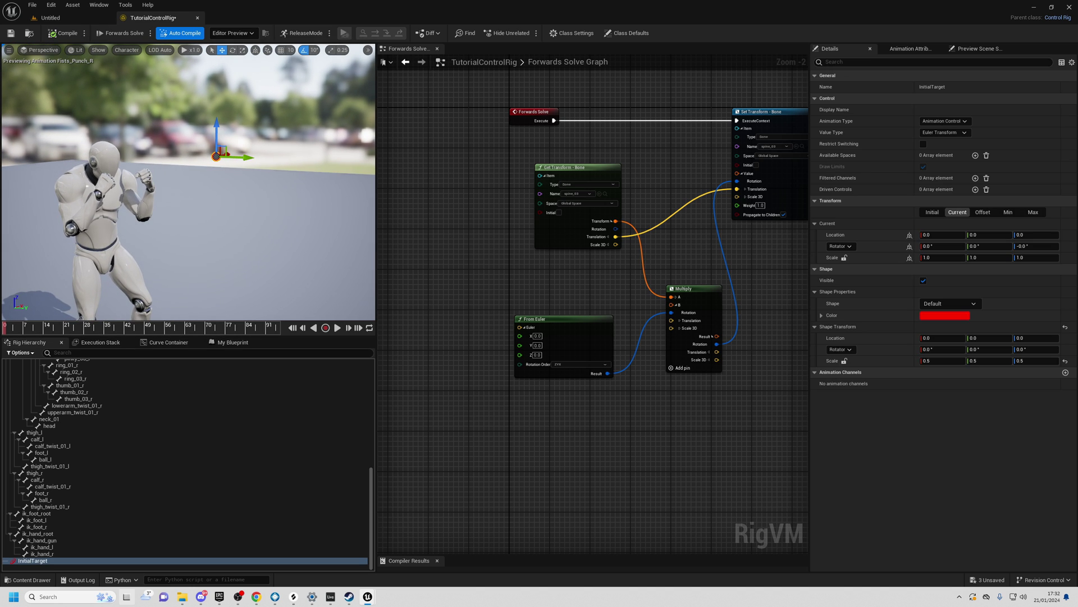
{"action": "right_click_drag", "start_coordinate": [216, 168], "coordinate": [247, 214]}
{"action": "left_click_drag", "start_coordinate": [7, 330], "coordinate": [41, 330]}
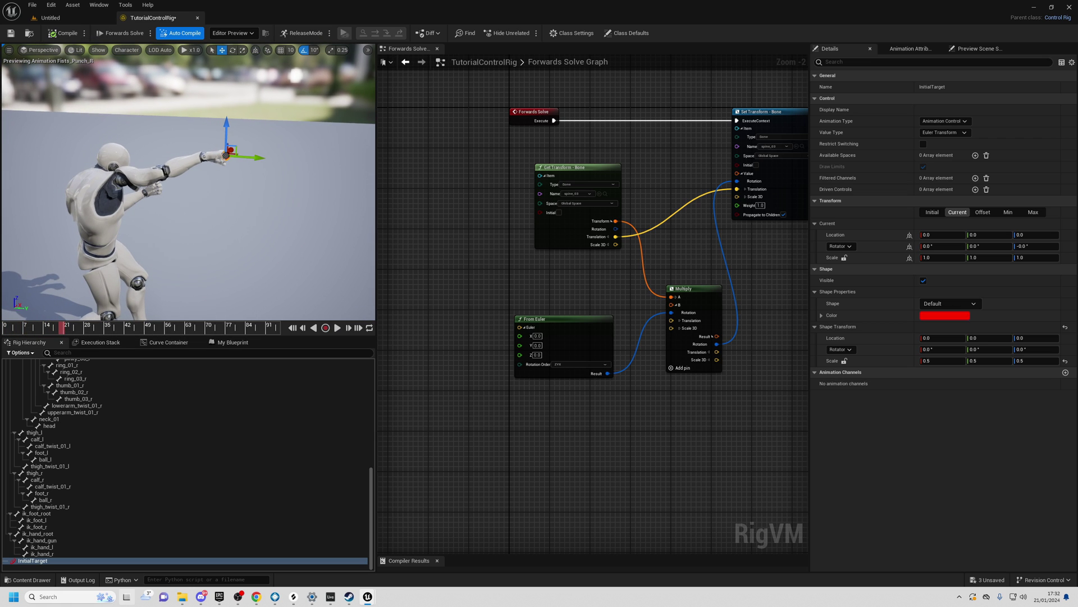
{"action": "mouse_move", "coordinate": [189, 186]}
{"action": "right_mouse_down"}
{"action": "mouse_move", "coordinate": [174, 163]}
{"action": "mouse_move", "coordinate": [188, 174]}
{"action": "right_mouse_up"}
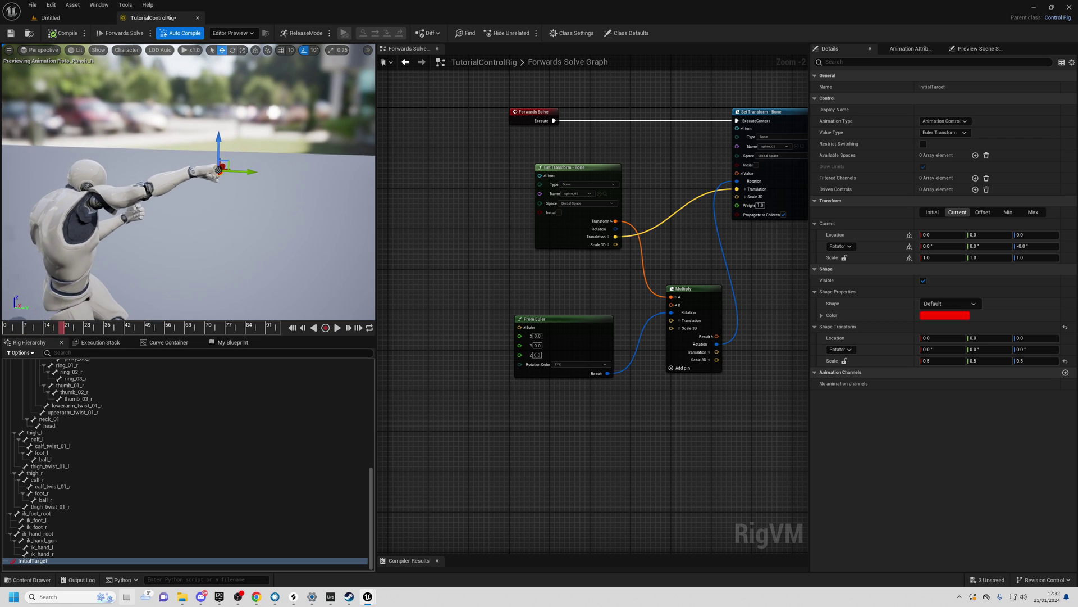
- Duplicate the InitialTarget control and rename the copy GoalTarget
{"action": "right_click", "coordinate": [44, 562]}
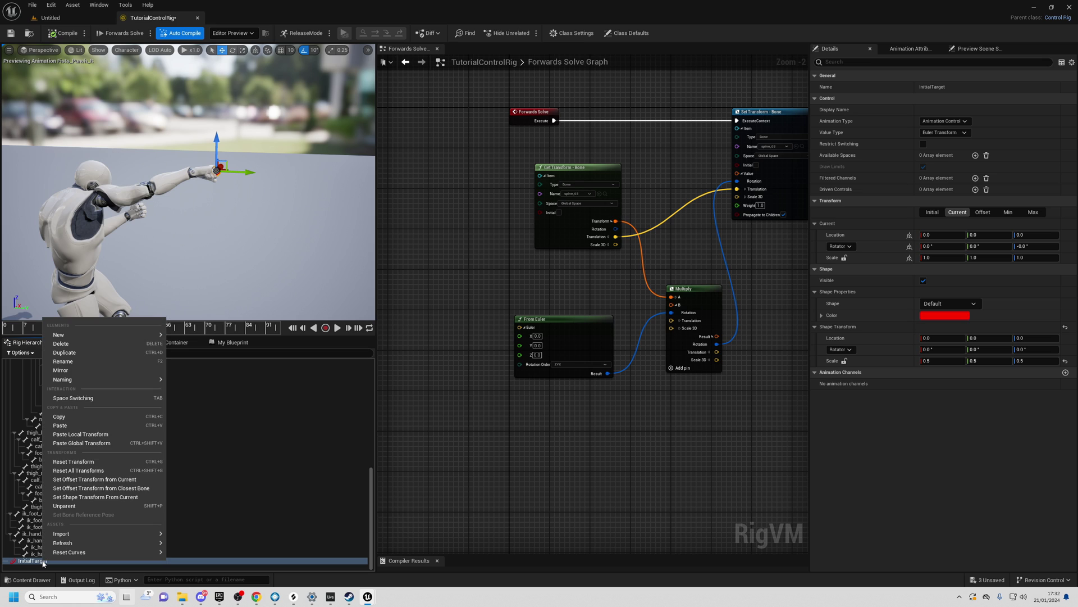
{"action": "left_click", "coordinate": [62, 352]}
{"action": "right_click", "coordinate": [43, 568]}
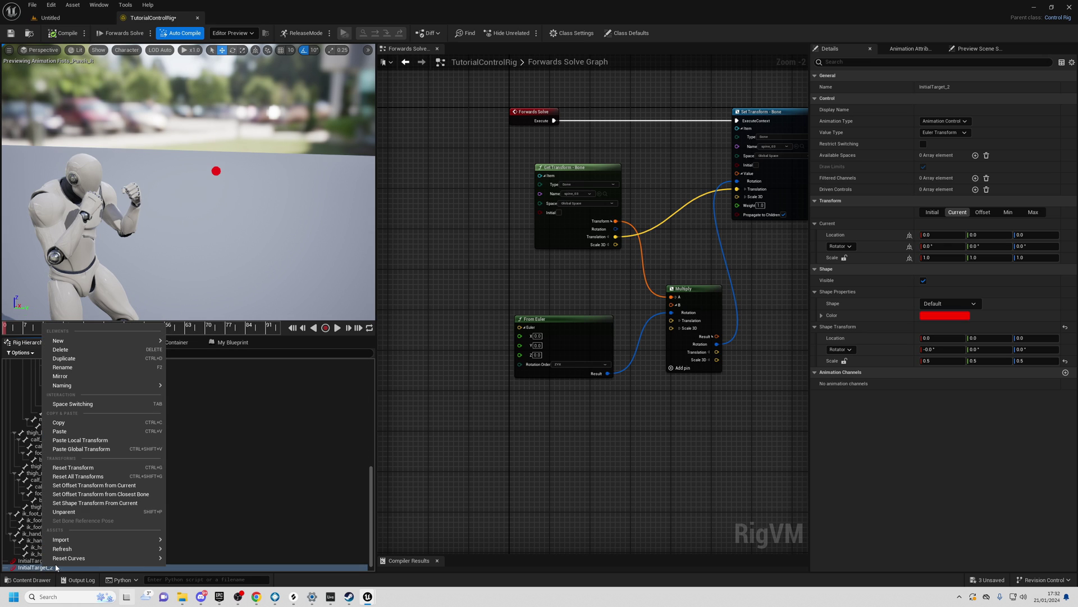
{"action": "left_click", "coordinate": [63, 368]}
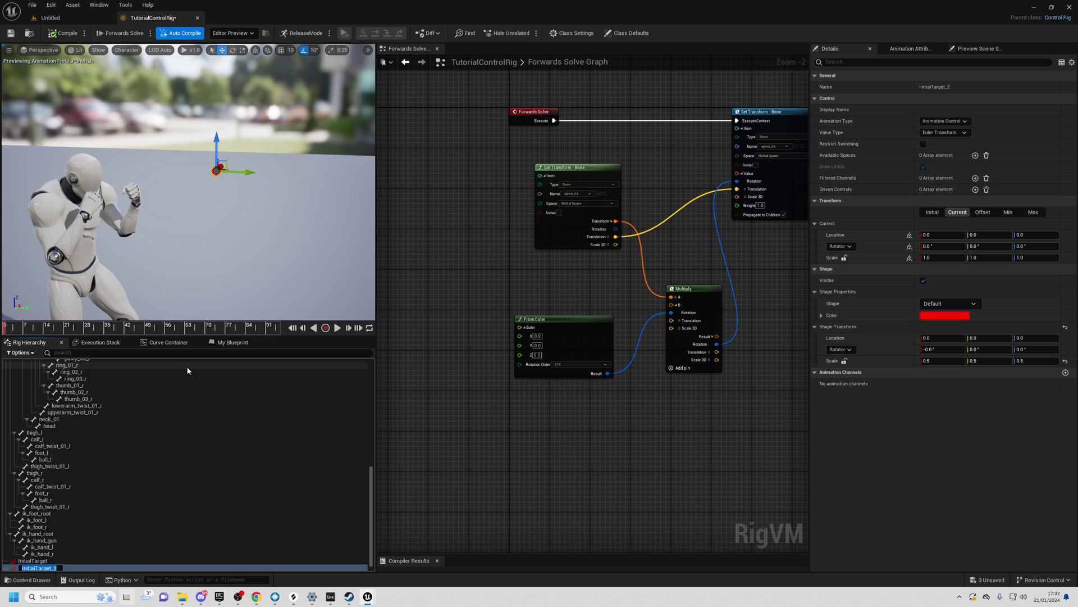
{"action": "type", "text": "GoalTarget"}
{"action": "key", "text": "Return"}
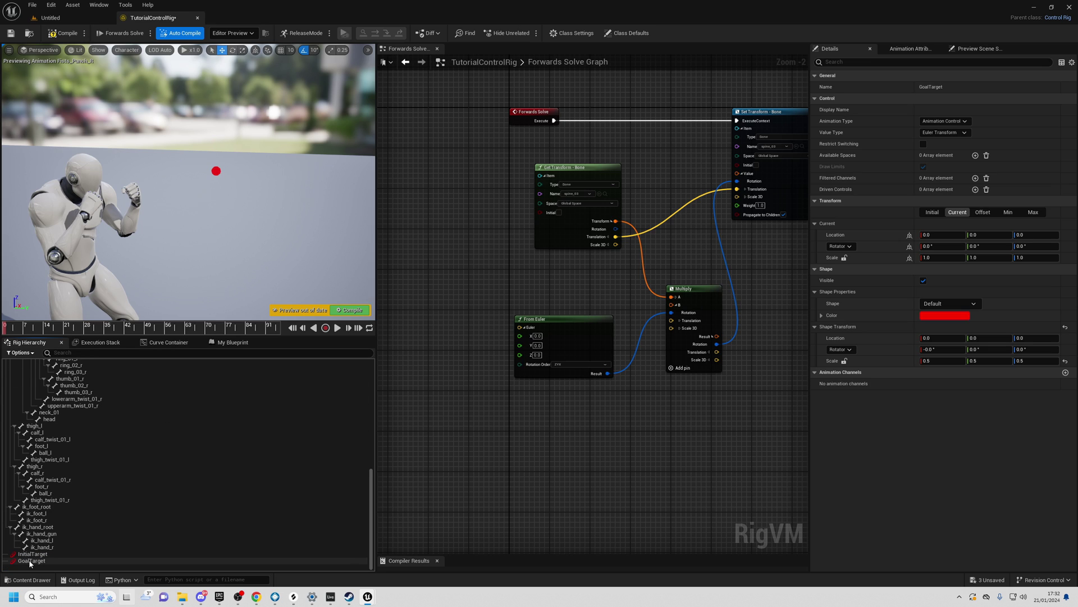
- Change the GoalTarget control's shape colour to bright green
{"action": "left_click", "coordinate": [30, 561]}
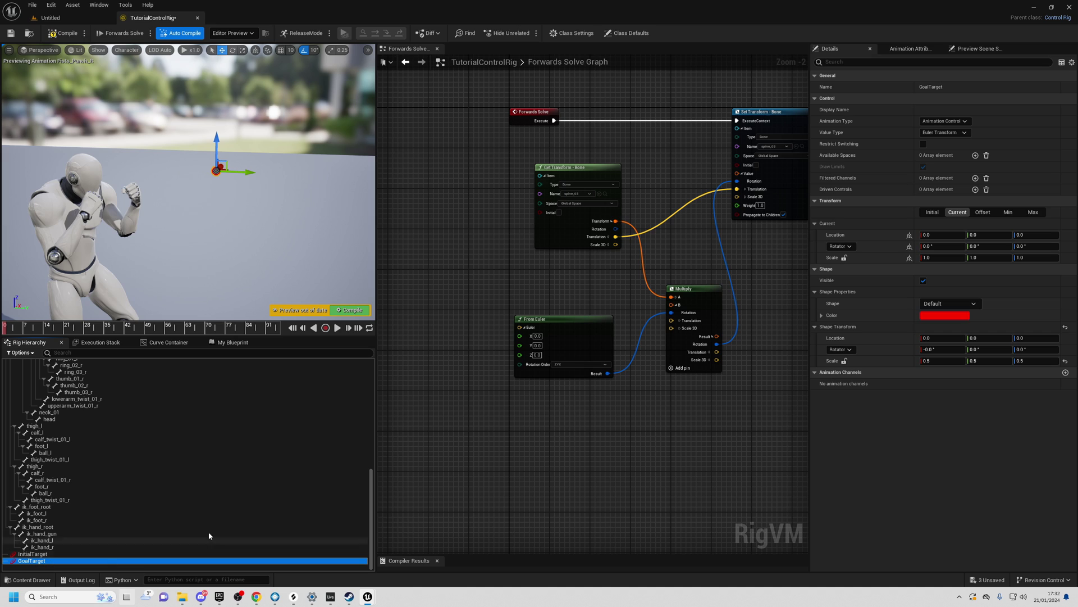
{"action": "left_click", "coordinate": [946, 316]}
{"action": "left_click", "coordinate": [818, 416]}
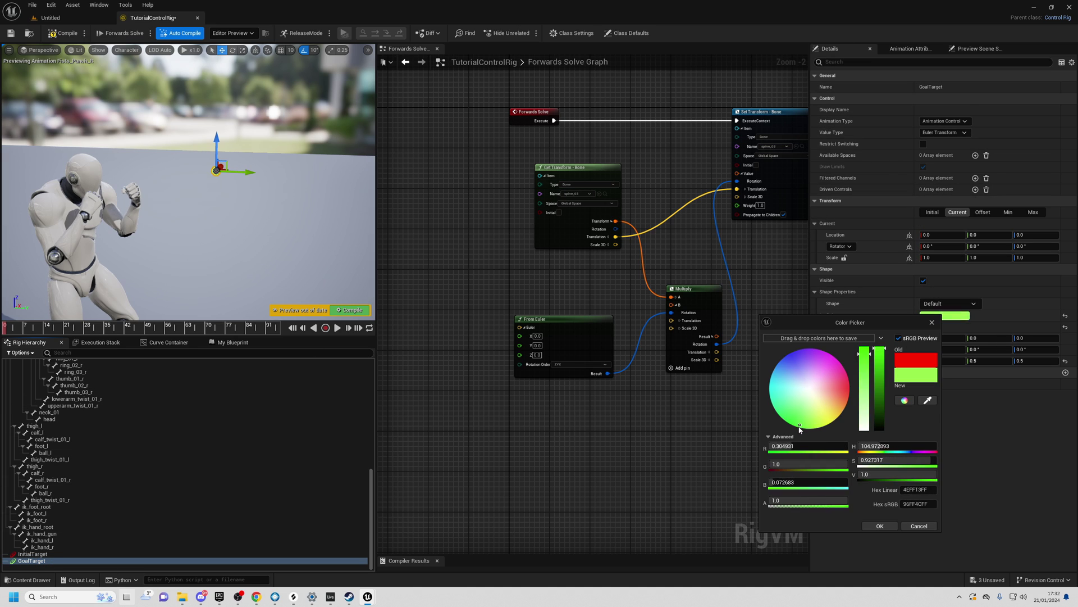
{"action": "left_click", "coordinate": [513, 204]}
- Move GoalTarget to about X -9.9, Y 2.2, Z -0.1 beside InitialTarget and set its offset transform from its current transform
{"action": "left_click_drag", "start_coordinate": [262, 184], "coordinate": [62, 185], "text": "alt"}
{"action": "middle_click_drag", "start_coordinate": [262, 184], "coordinate": [303, 184]}
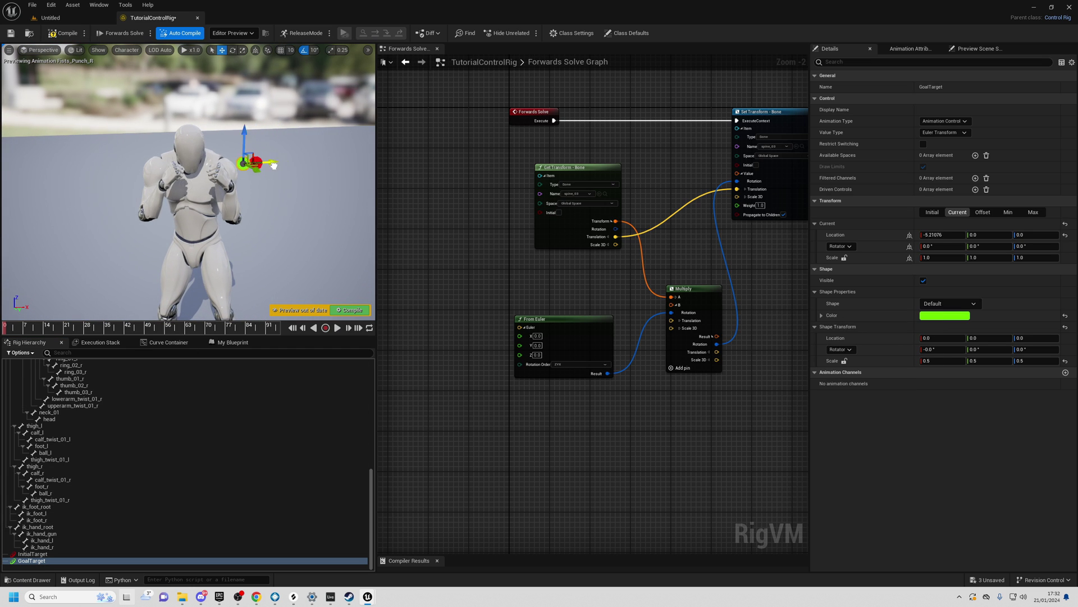
{"action": "left_click_drag", "start_coordinate": [274, 166], "coordinate": [365, 169]}
{"action": "left_click", "coordinate": [229, 167]}
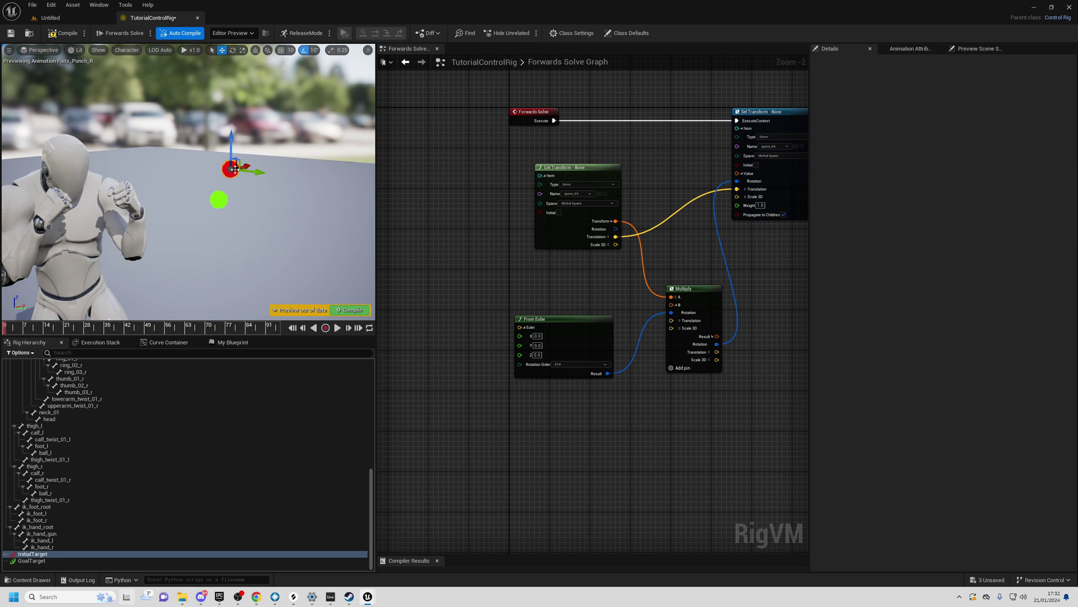
{"action": "left_click", "coordinate": [218, 199]}
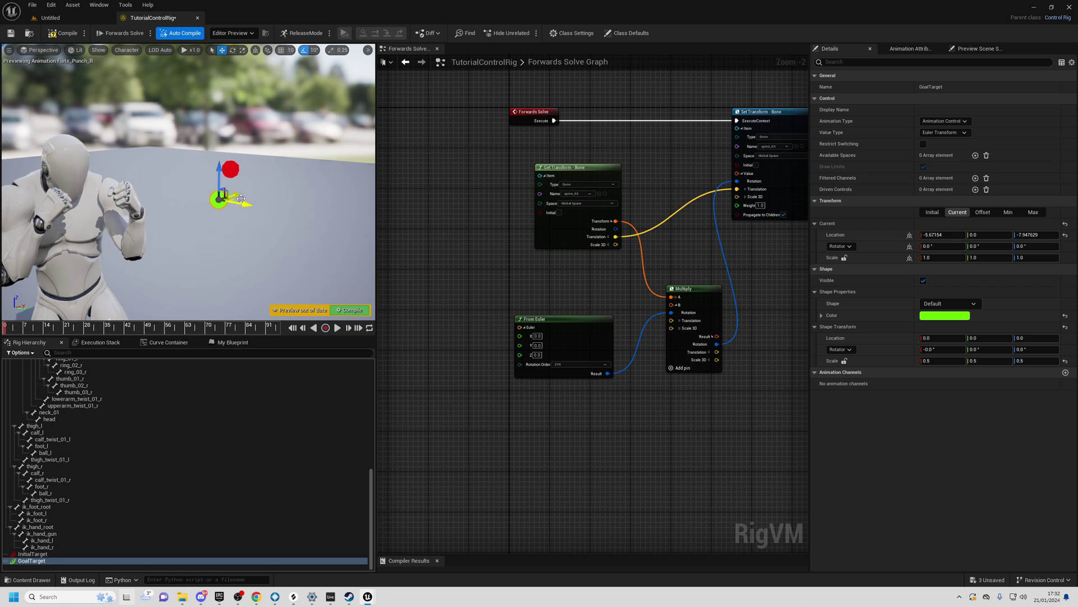
{"action": "left_click_drag", "start_coordinate": [229, 200], "coordinate": [219, 176]}
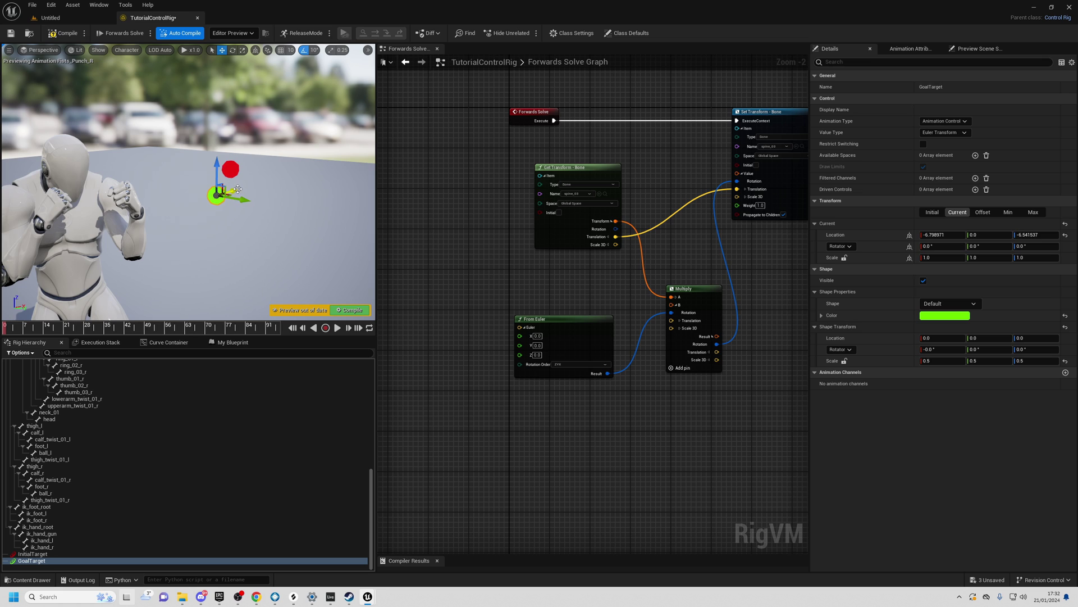
{"action": "left_click_drag", "start_coordinate": [125, 192], "coordinate": [85, 236], "text": "alt"}
{"action": "left_click_drag", "start_coordinate": [214, 174], "coordinate": [217, 180]}
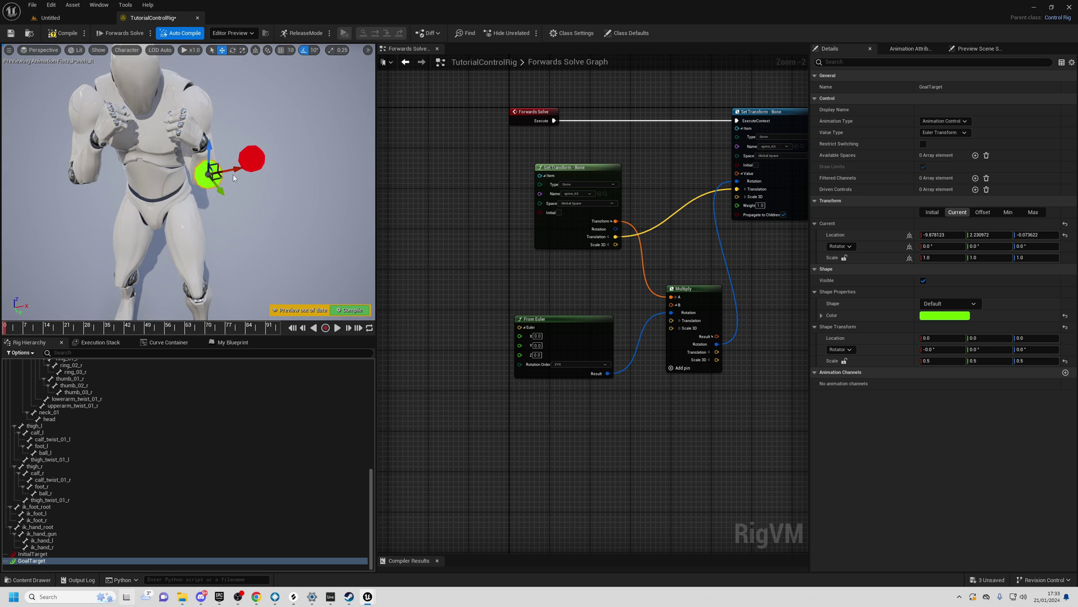
{"action": "right_click", "coordinate": [28, 561]}
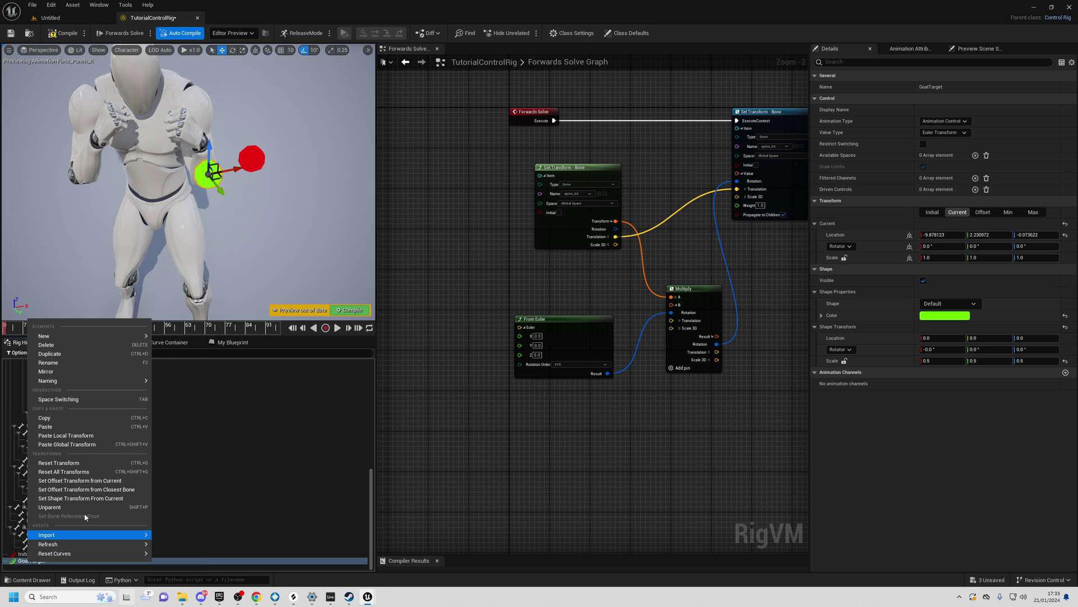
{"action": "left_click", "coordinate": [107, 482]}
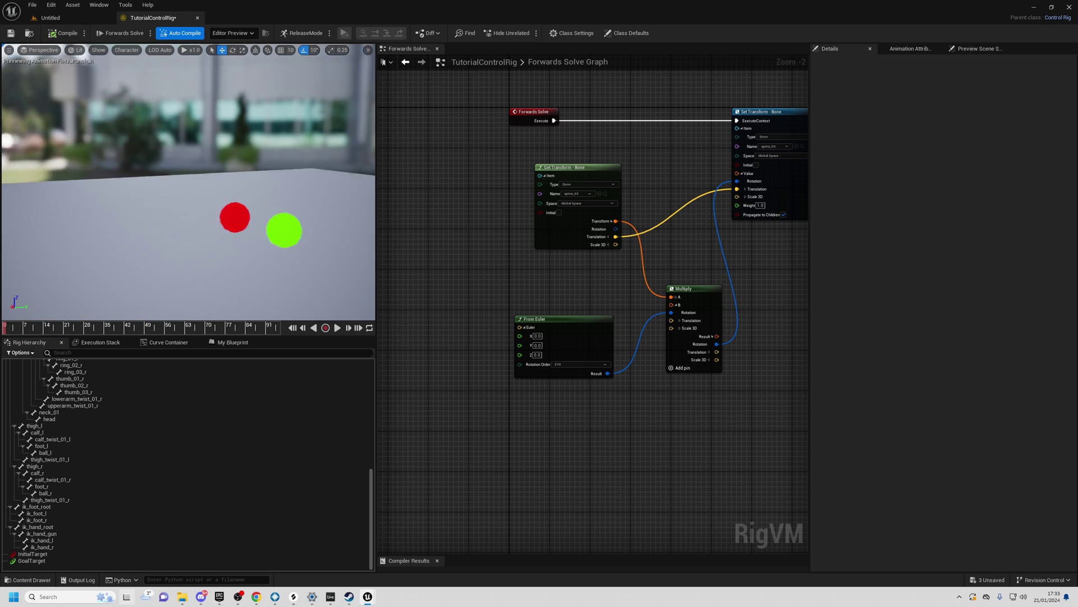
- Scrub the punch to around frame 20 and compare the extended fist with InitialTarget and GoalTarget from above and the side
{"action": "right_click_drag", "start_coordinate": [188, 182], "coordinate": [135, 217]}
{"action": "right_click_drag", "start_coordinate": [588, 402], "coordinate": [545, 440]}
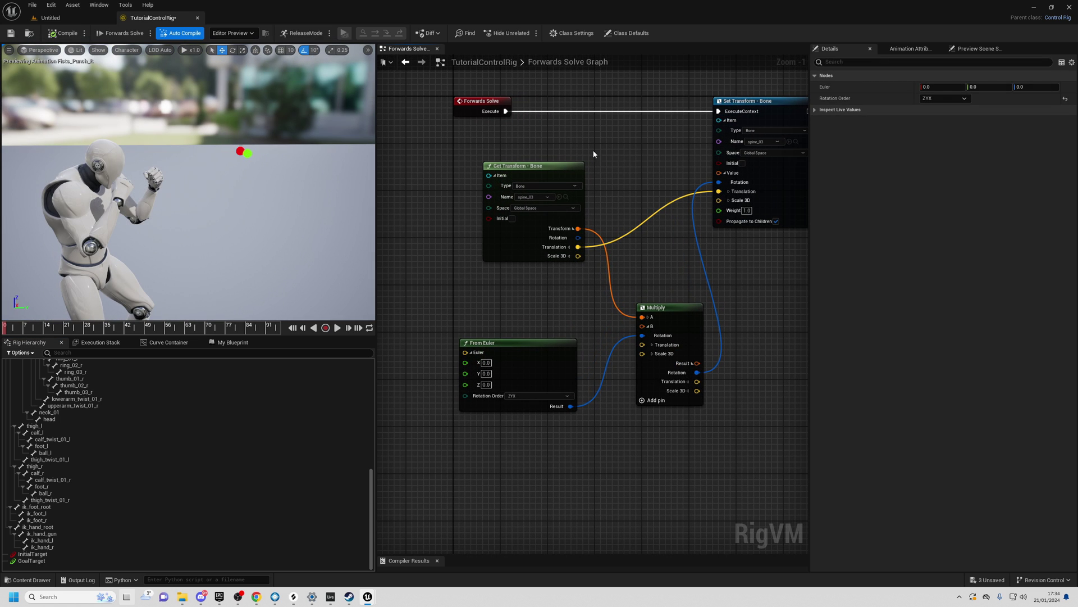
{"action": "left_click_drag", "start_coordinate": [567, 91], "coordinate": [780, 407]}
{"action": "left_click", "coordinate": [626, 407]}
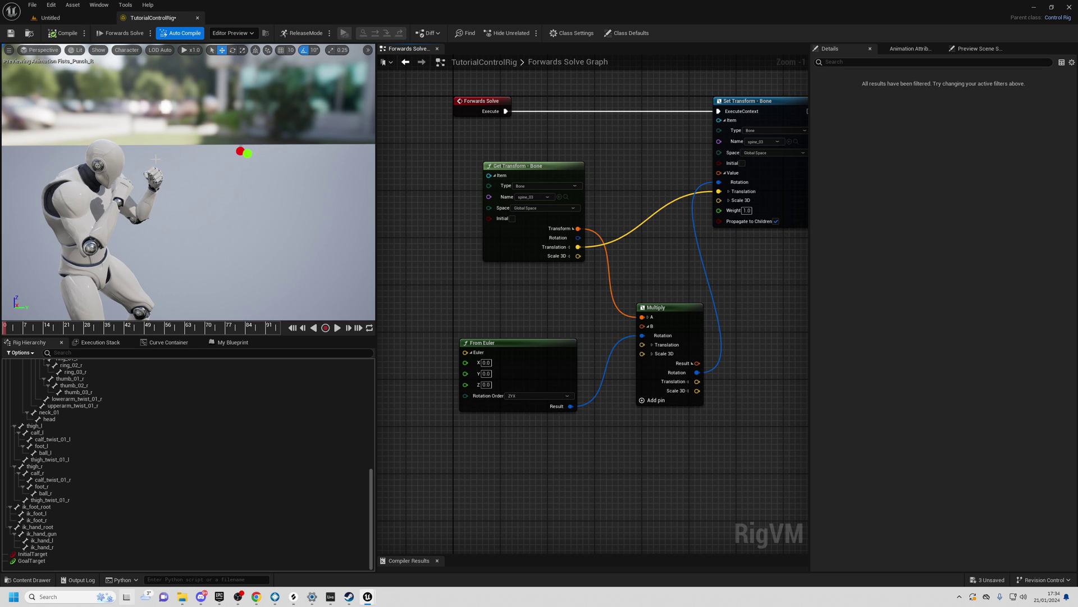
{"action": "right_click_drag", "start_coordinate": [533, 357], "coordinate": [587, 294]}
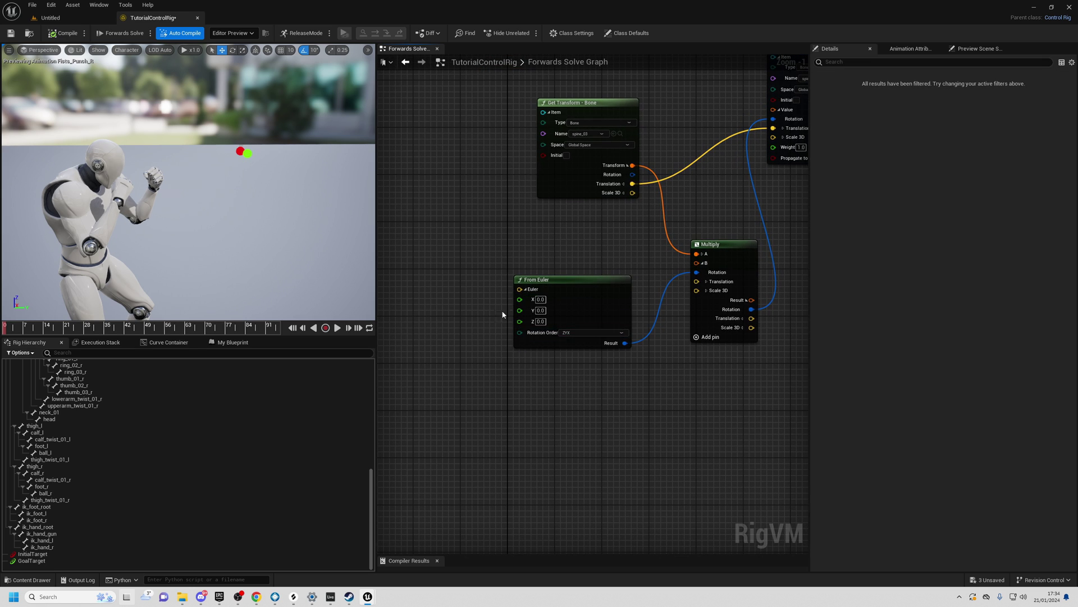
{"action": "right_click_drag", "start_coordinate": [495, 390], "coordinate": [532, 388]}
{"action": "right_click_drag", "start_coordinate": [240, 243], "coordinate": [198, 117]}
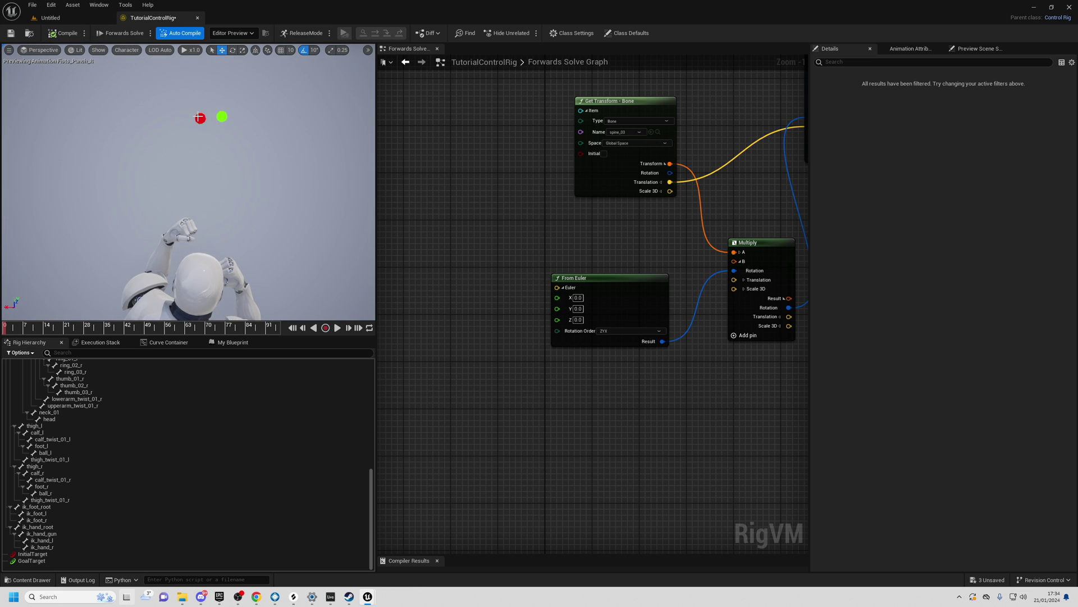
{"action": "left_click_drag", "start_coordinate": [9, 328], "coordinate": [61, 328]}
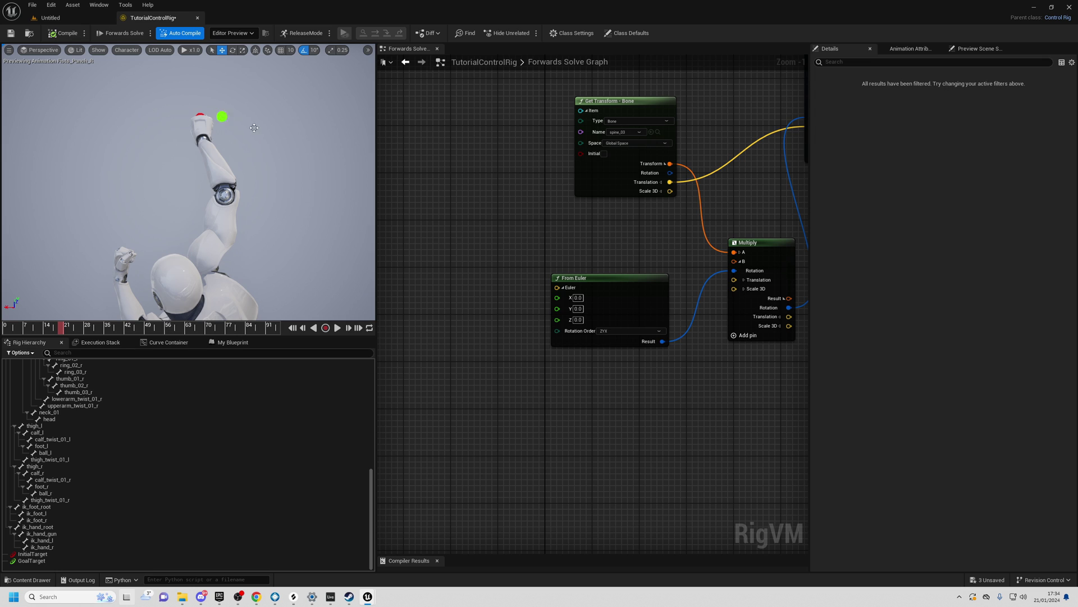
{"action": "left_click", "coordinate": [222, 117]}
{"action": "right_click_drag", "start_coordinate": [222, 116], "coordinate": [236, 98]}
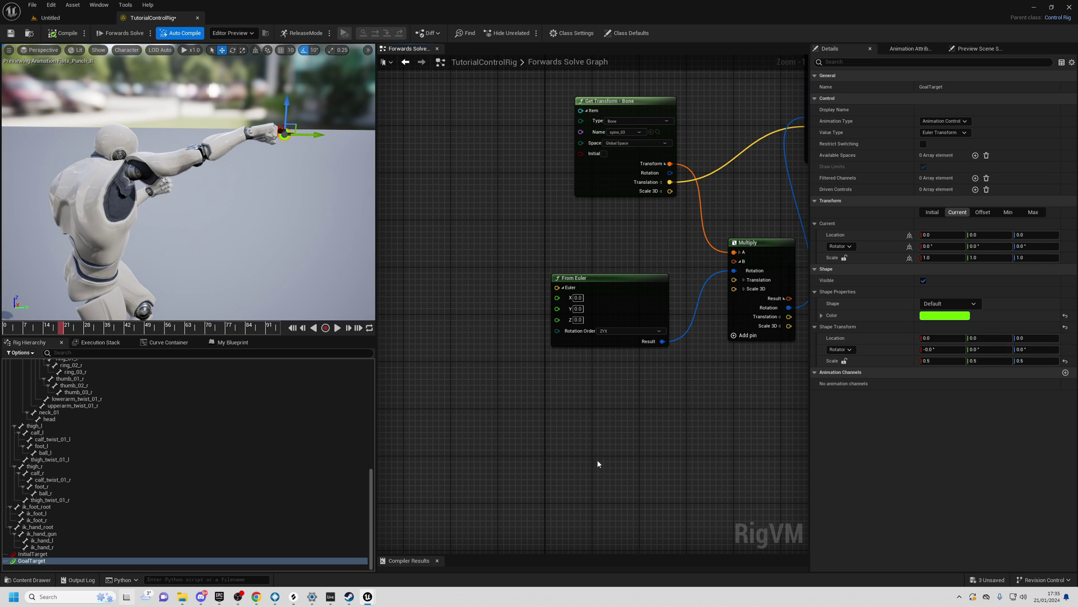
- Add an Aim Math node to the Forwards Solve graph, below the From Euler node
{"action": "right_click_drag", "start_coordinate": [606, 495], "coordinate": [657, 377]}
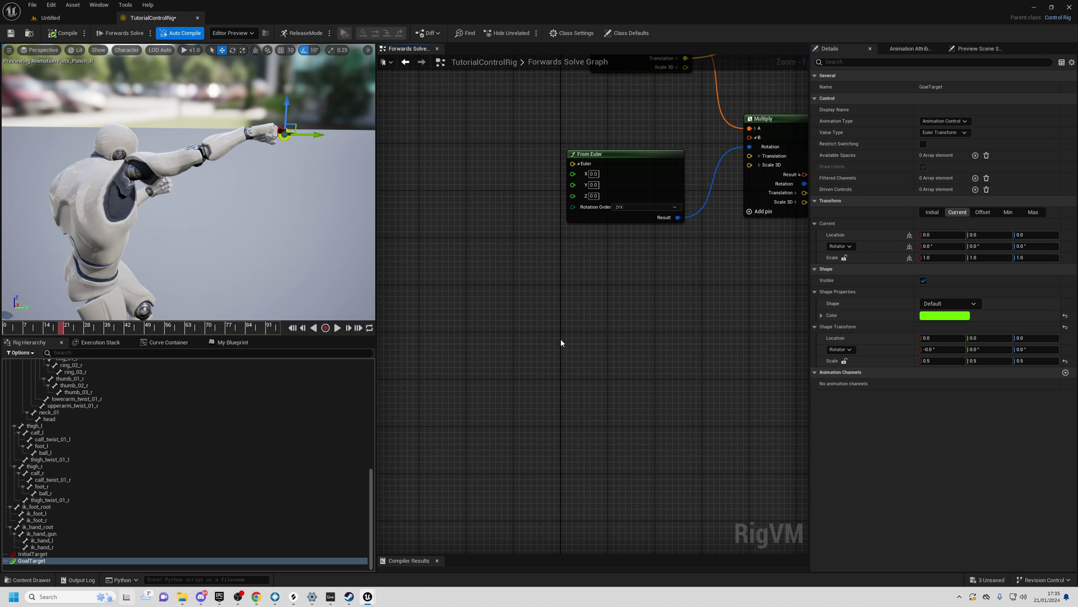
{"action": "right_click", "coordinate": [550, 325]}
{"action": "type", "text": "aim math"}
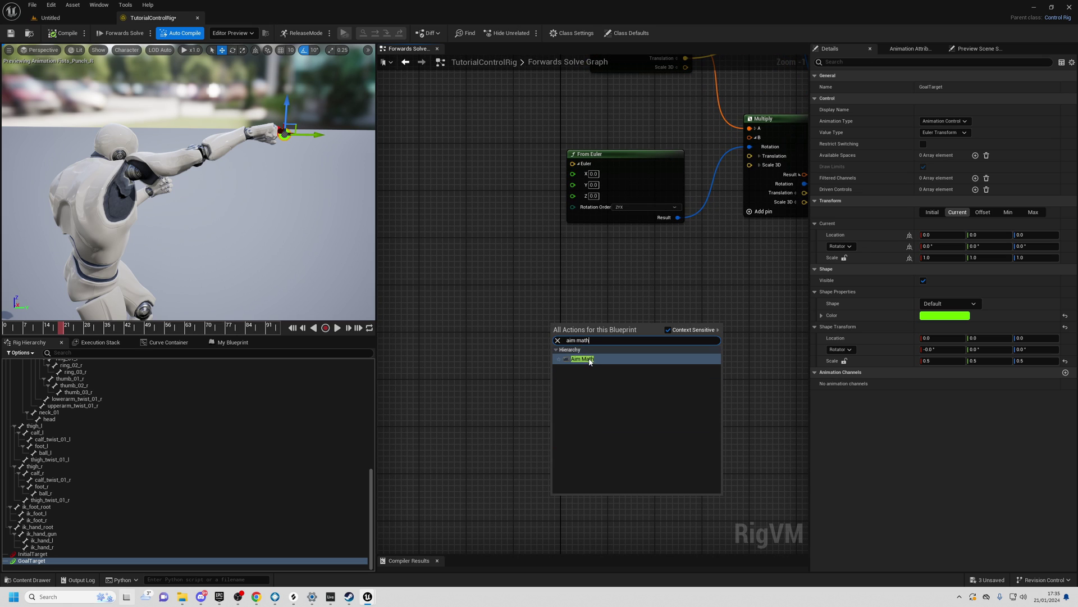
{"action": "left_click", "coordinate": [590, 361]}
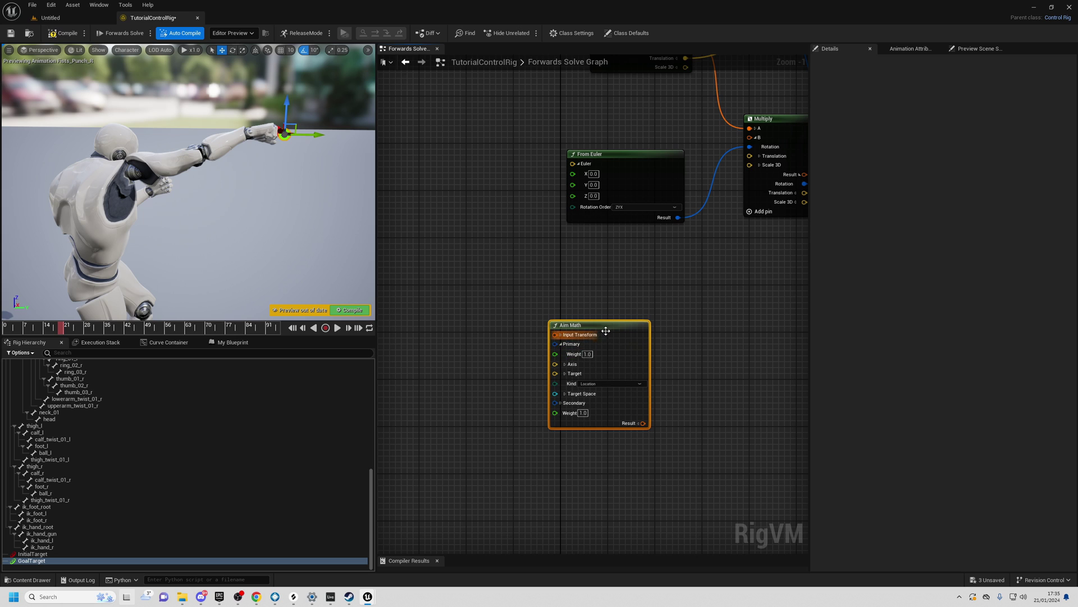
{"action": "right_click_drag", "start_coordinate": [654, 346], "coordinate": [615, 339]}
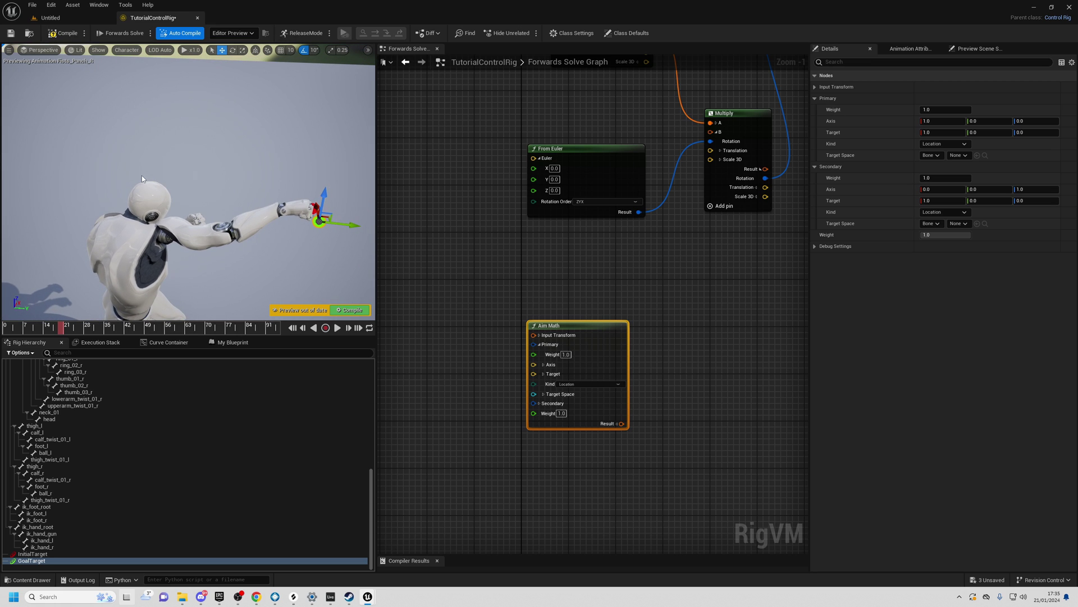
{"action": "right_click_drag", "start_coordinate": [214, 167], "coordinate": [209, 227]}
{"action": "scroll", "coordinate": [219, 203], "scroll_direction": "down", "scroll_amount": 2}
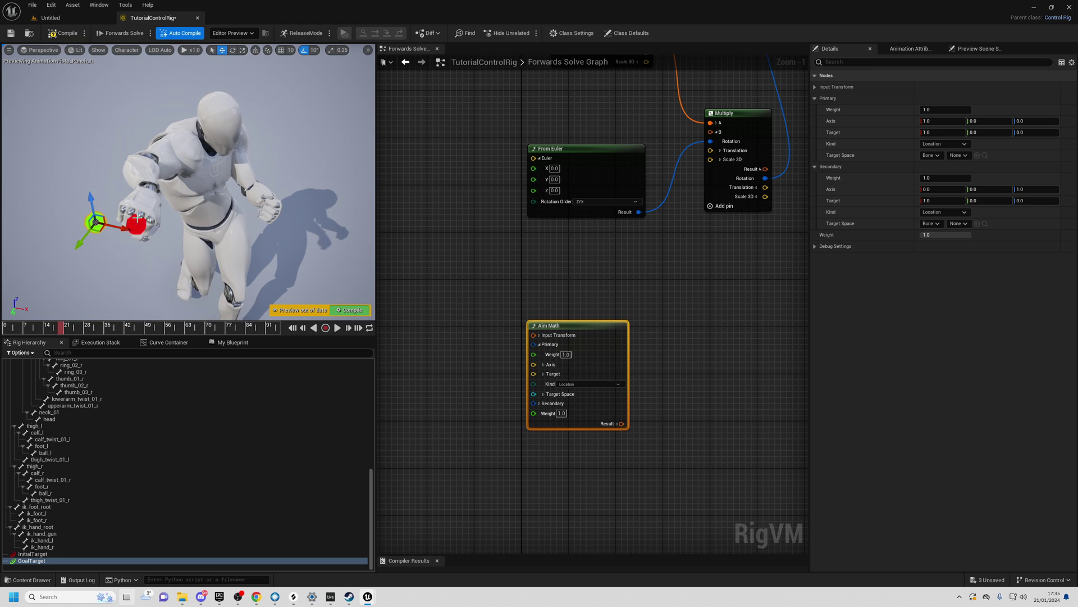
{"action": "left_click", "coordinate": [222, 186]}
{"action": "right_click_drag", "start_coordinate": [222, 185], "coordinate": [304, 146]}
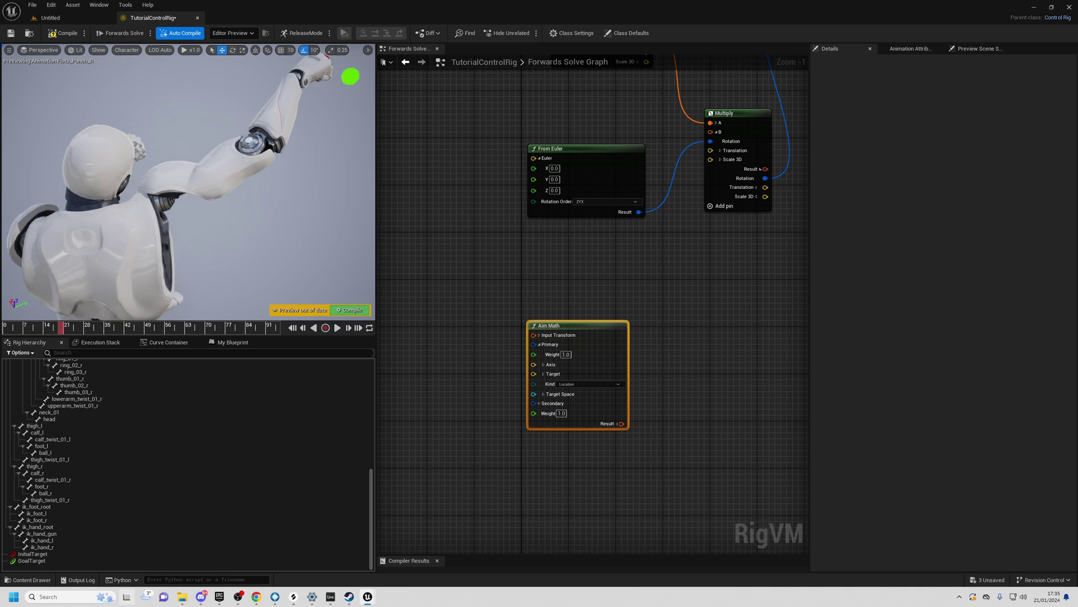
{"action": "right_click_drag", "start_coordinate": [199, 163], "coordinate": [191, 202]}
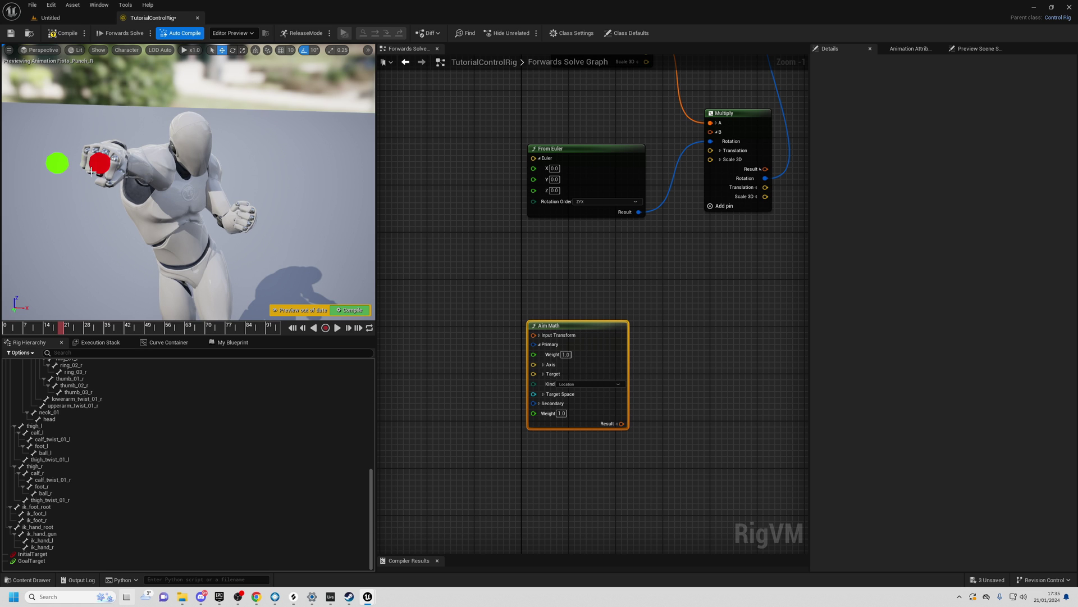
{"action": "right_click_drag", "start_coordinate": [168, 208], "coordinate": [146, 173]}
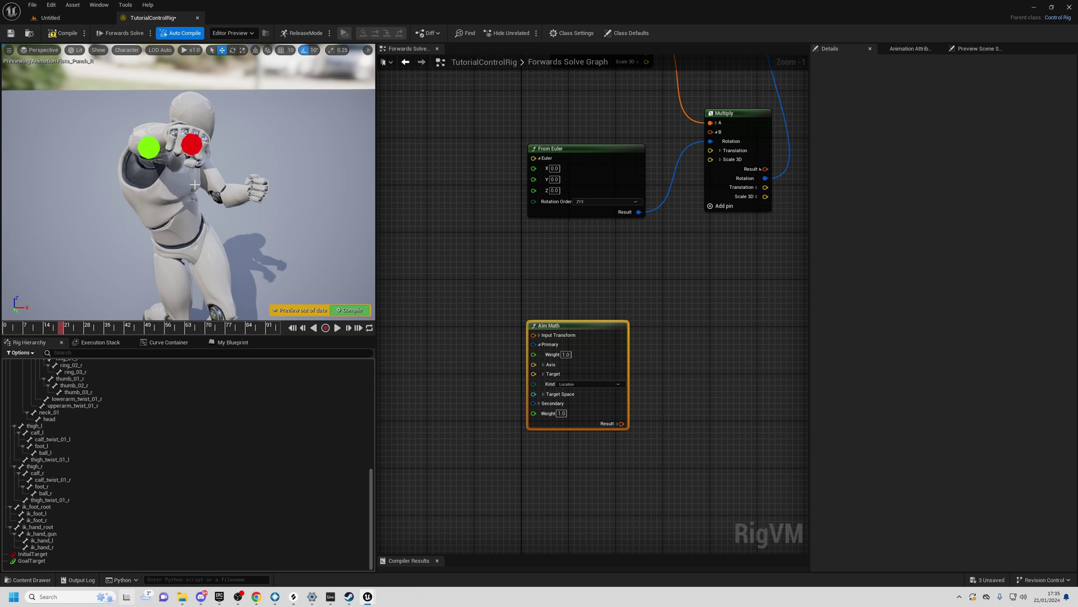
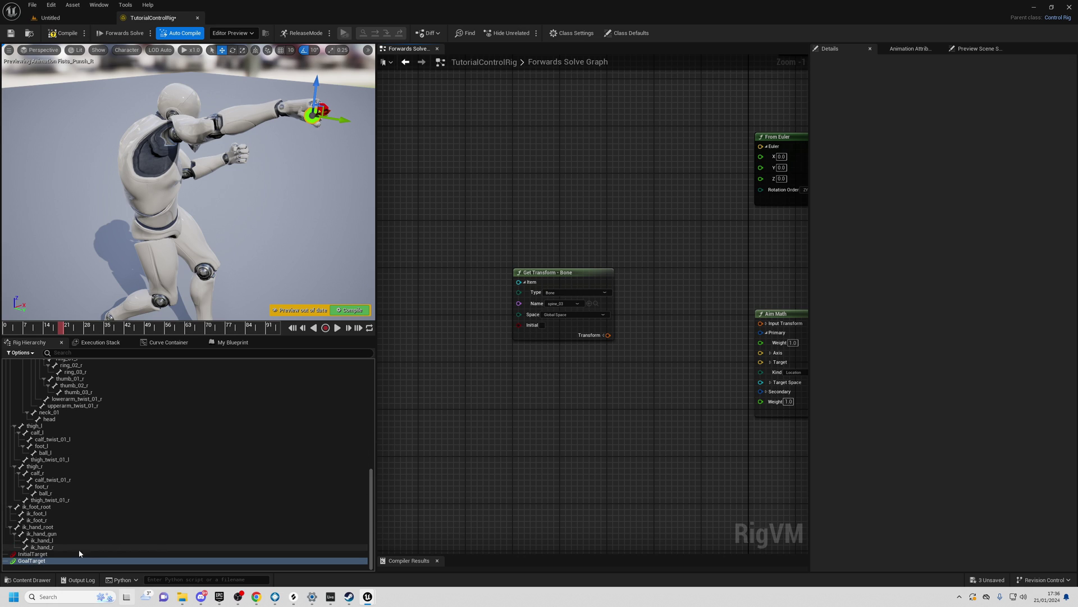
- Add a Get Control transform node for GoalTarget and expand the Transform outputs of both the spine_03 and GoalTarget nodes
{"action": "left_click_drag", "start_coordinate": [37, 564], "coordinate": [508, 382]}
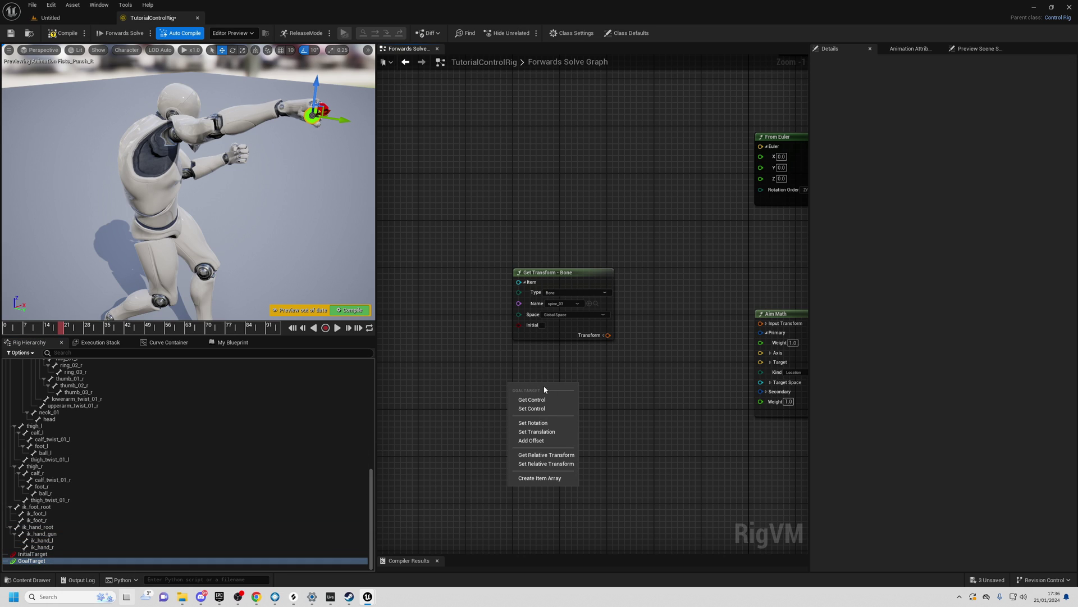
{"action": "left_click", "coordinate": [532, 400]}
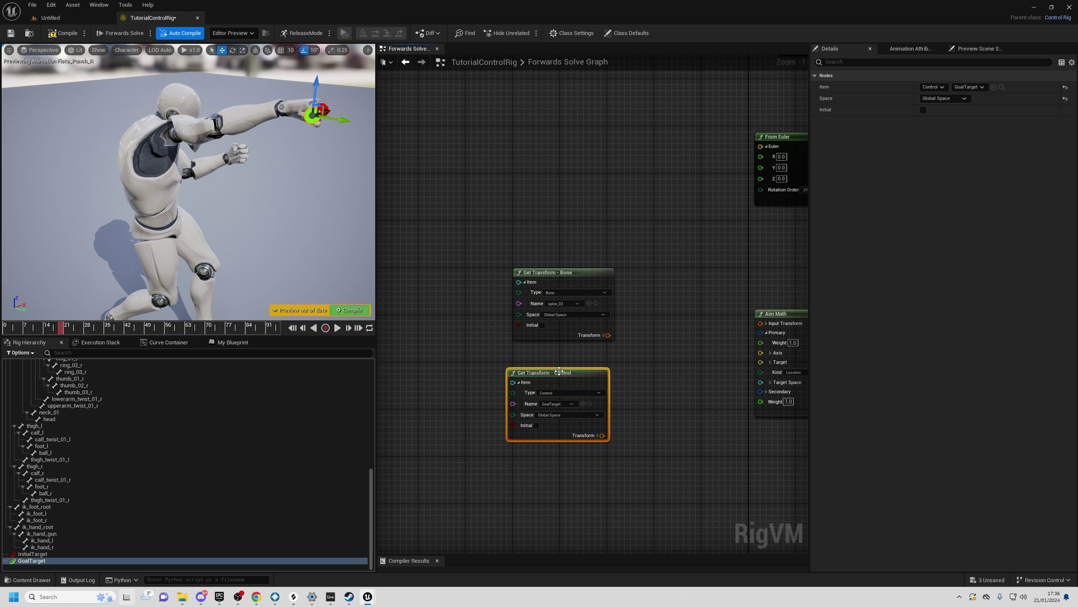
{"action": "right_click_drag", "start_coordinate": [676, 414], "coordinate": [631, 414]}
{"action": "left_click", "coordinate": [558, 336]}
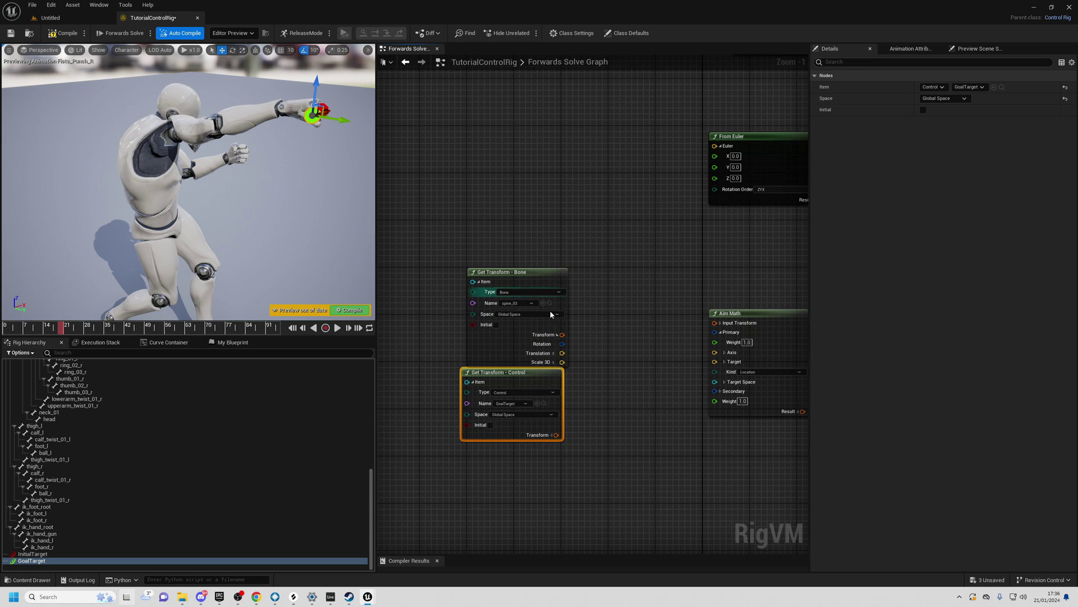
{"action": "left_click", "coordinate": [554, 435]}
{"action": "right_click_drag", "start_coordinate": [590, 426], "coordinate": [541, 405]}
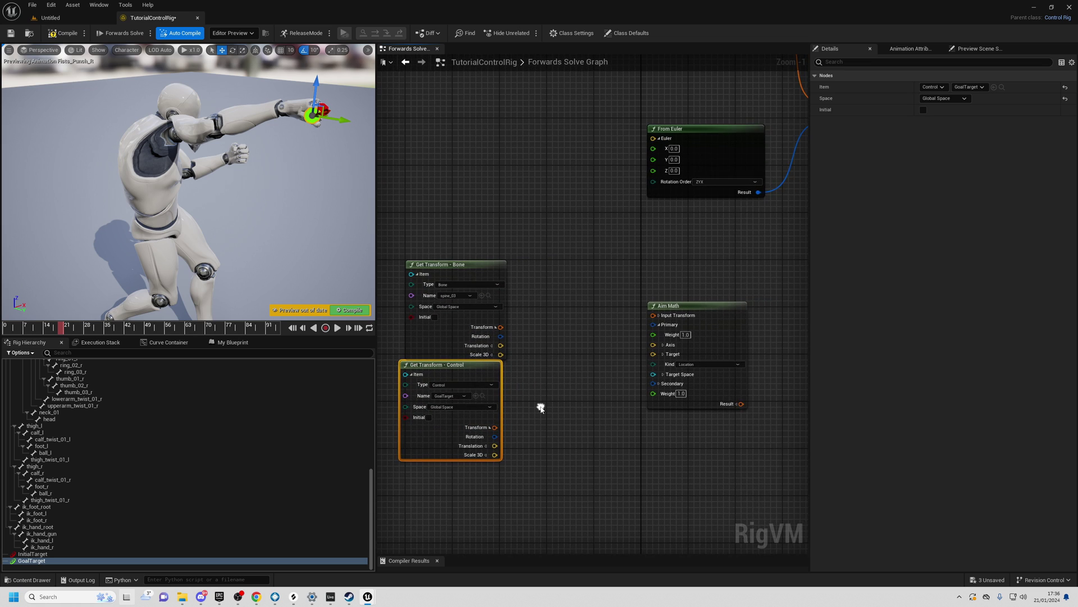
{"action": "left_click", "coordinate": [571, 413]}
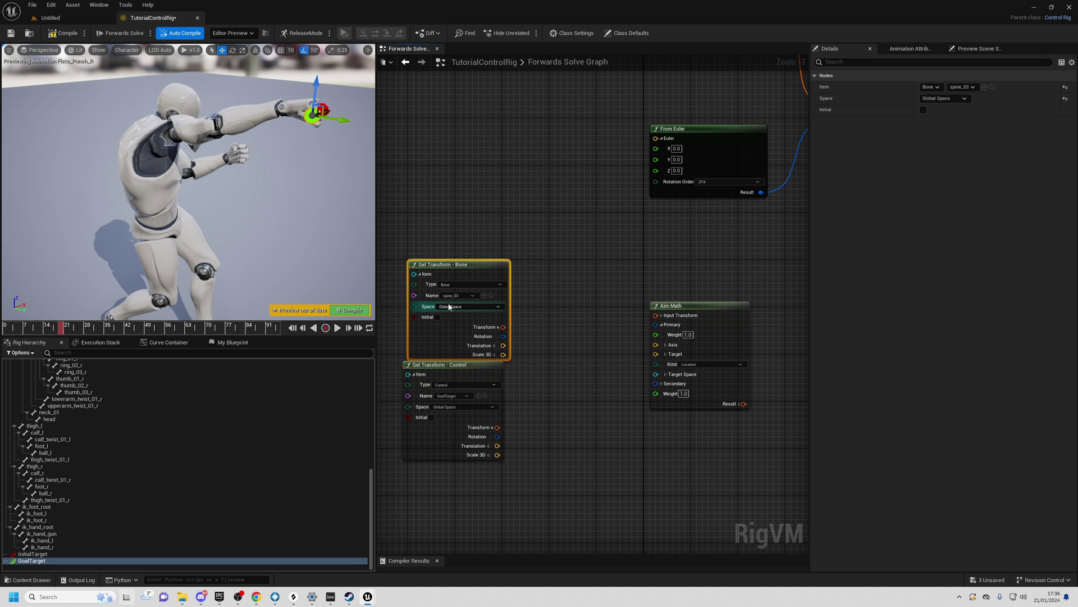
- Connect spine_03's Translation to Aim Math's Input Transform Translation and GoalTarget's Translation to its Primary Target, and expand the node's Result
{"action": "left_click", "coordinate": [663, 316]}
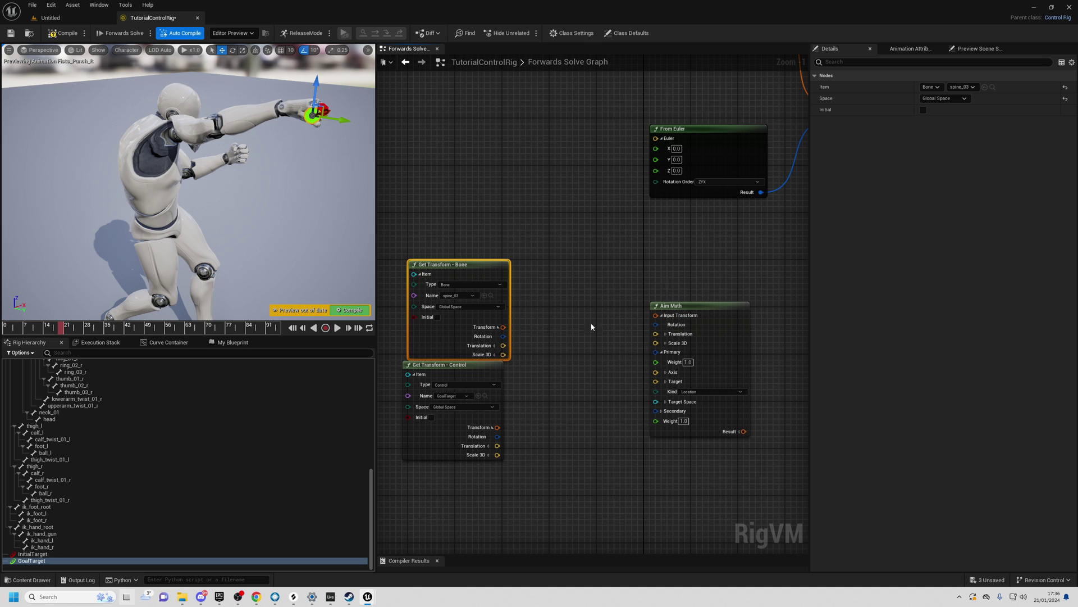
{"action": "left_click_drag", "start_coordinate": [654, 330], "coordinate": [657, 336]}
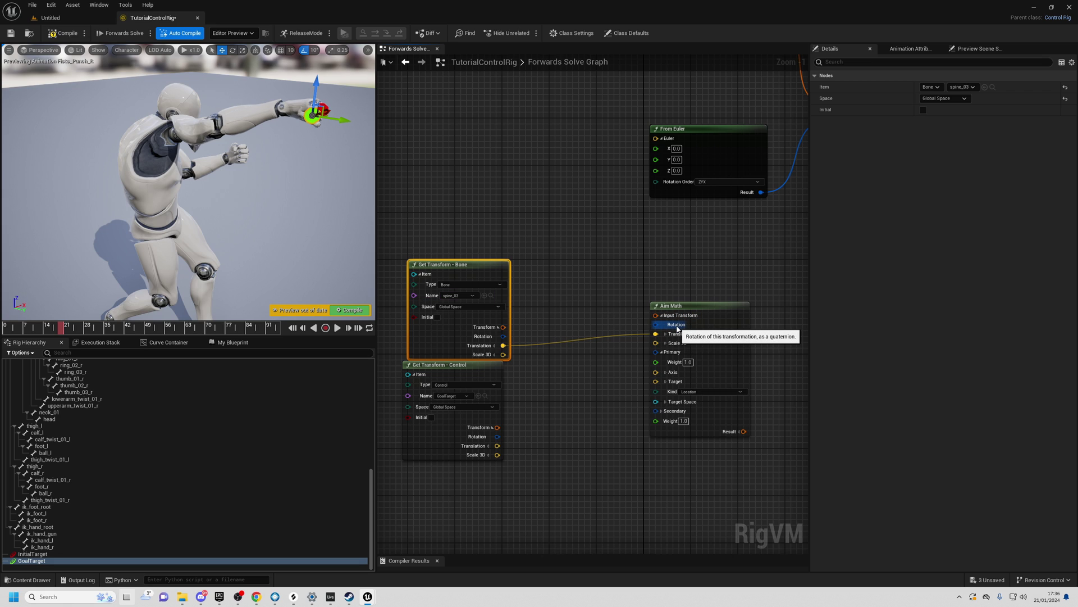
{"action": "right_click_drag", "start_coordinate": [270, 213], "coordinate": [185, 196]}
{"action": "scroll", "coordinate": [189, 182], "scroll_direction": "down", "scroll_amount": 3}
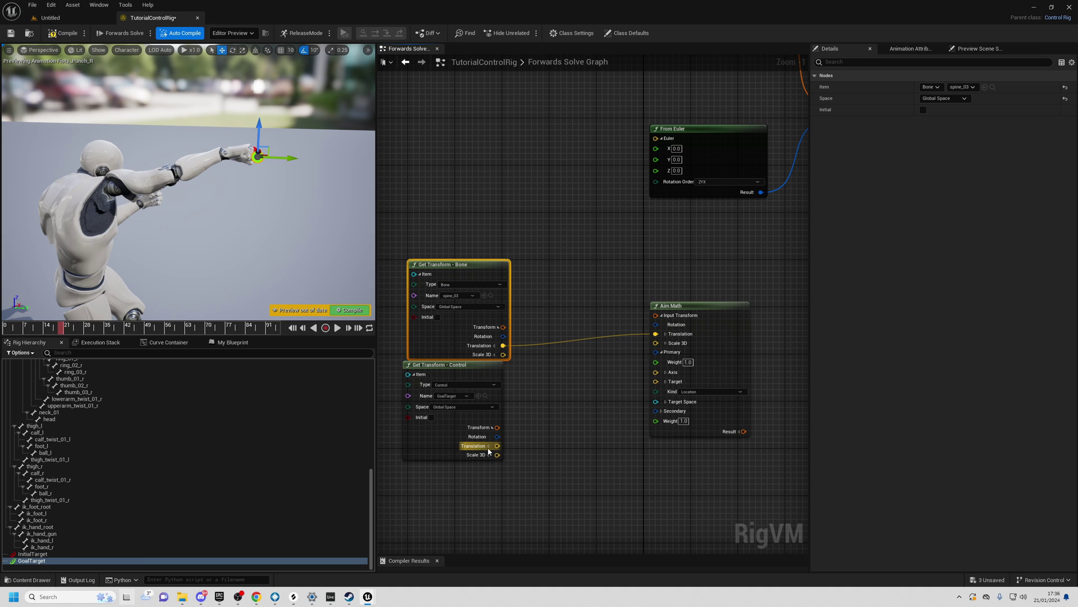
{"action": "left_click_drag", "start_coordinate": [497, 447], "coordinate": [656, 381]}
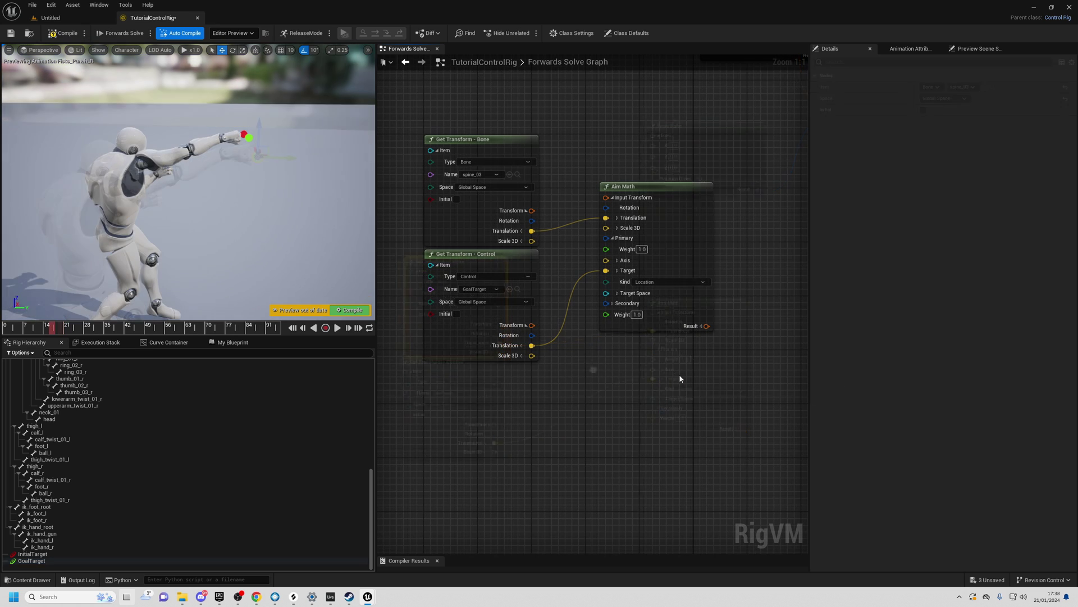
{"action": "left_click", "coordinate": [702, 326]}
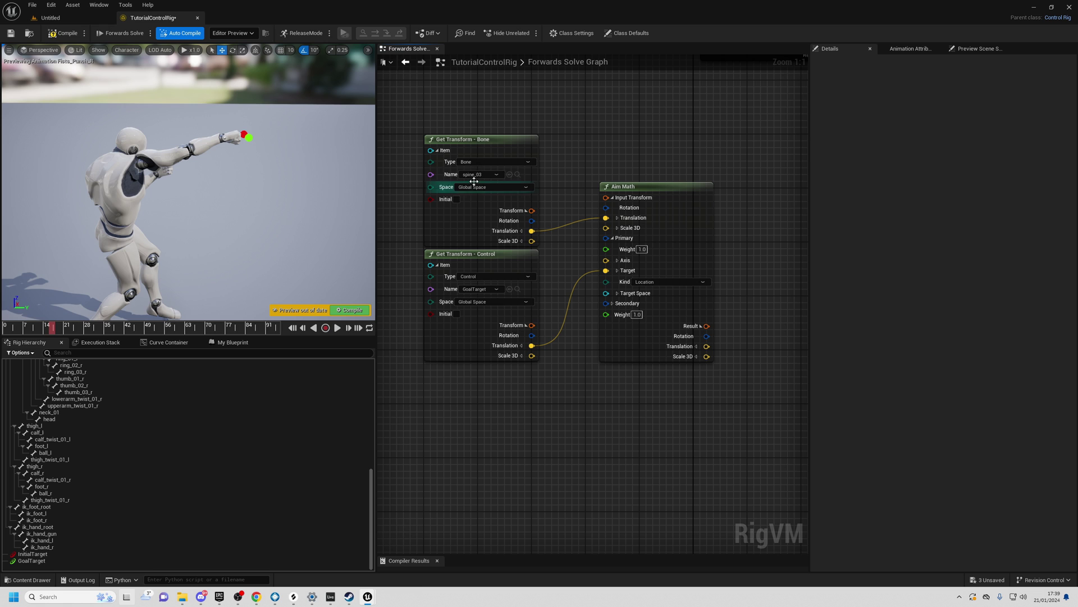
- Examine the mannequin's punching pose against both target controls from the front
{"action": "right_click_drag", "start_coordinate": [164, 172], "coordinate": [481, 291]}
{"action": "right_click_drag", "start_coordinate": [166, 241], "coordinate": [185, 239]}
{"action": "left_click", "coordinate": [289, 224]}
{"action": "right_click_drag", "start_coordinate": [289, 224], "coordinate": [146, 242]}
{"action": "left_click", "coordinate": [260, 236]}
{"action": "scroll", "coordinate": [223, 215], "scroll_direction": "down", "scroll_amount": 4}
{"action": "left_click_drag", "start_coordinate": [185, 247], "coordinate": [168, 248]}
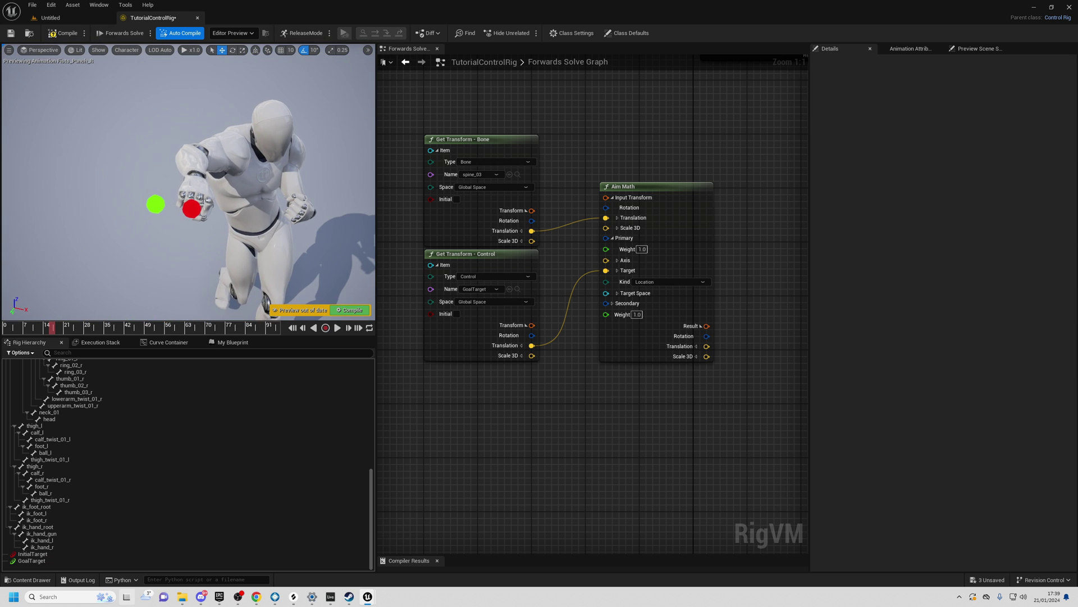
- Duplicate the spine_03, GoalTarget and Aim Math nodes below the originals and set the copied control node's Name to InitialTarget
{"action": "left_click", "coordinate": [193, 208]}
{"action": "left_click_drag", "start_coordinate": [222, 216], "coordinate": [315, 194], "text": "alt"}
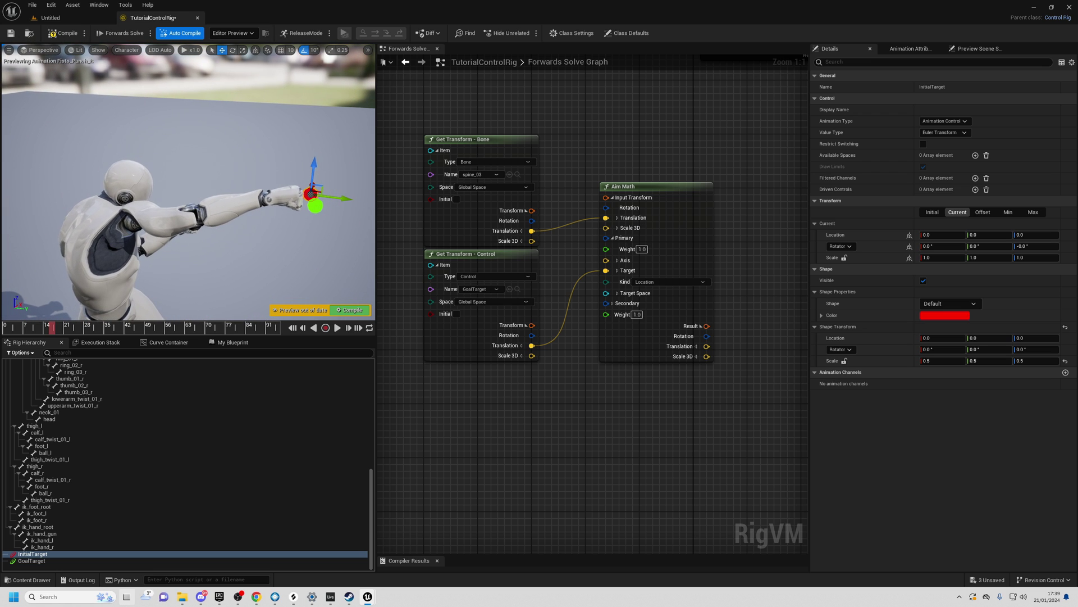
{"action": "left_click_drag", "start_coordinate": [454, 159], "coordinate": [685, 384]}
{"action": "key", "text": "ctrl+c"}
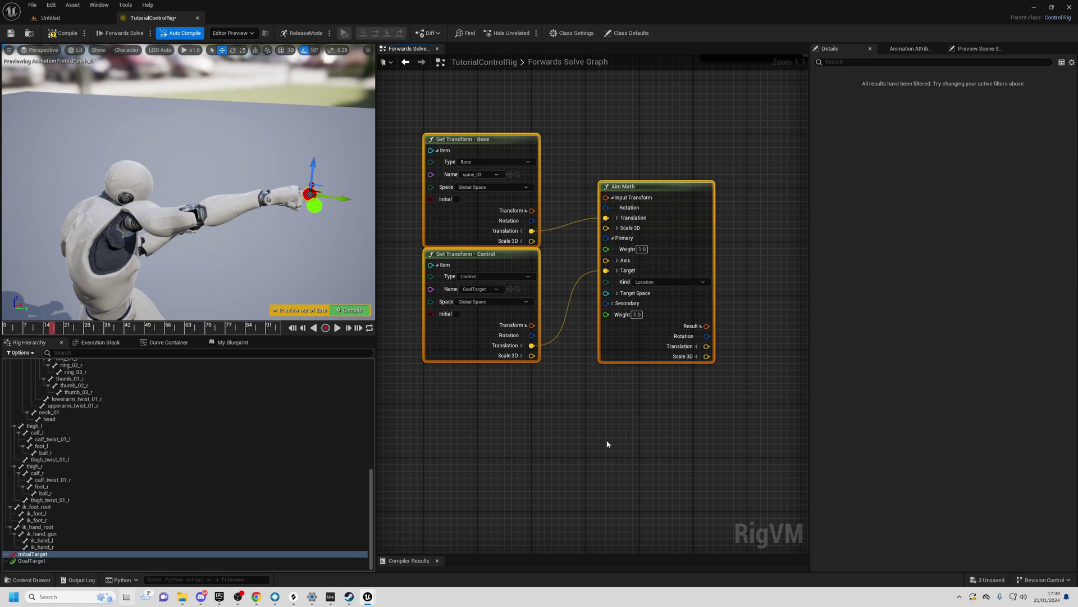
{"action": "right_click_drag", "start_coordinate": [607, 443], "coordinate": [609, 260]}
{"action": "key", "text": "ctrl+v"}
{"action": "left_click_drag", "start_coordinate": [501, 235], "coordinate": [560, 215]}
{"action": "left_click", "coordinate": [585, 234]}
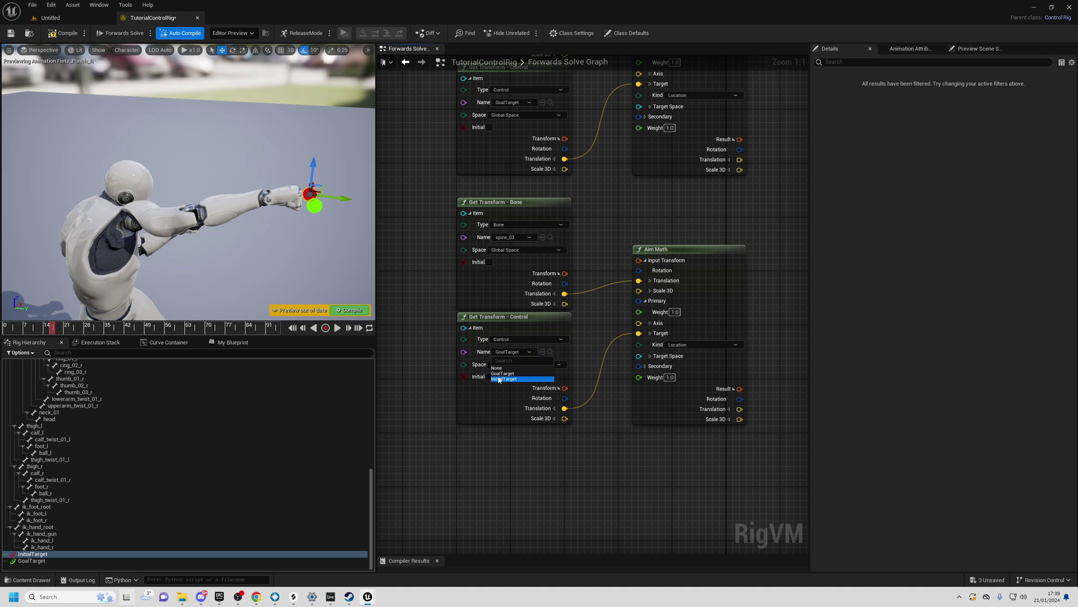
{"action": "left_click", "coordinate": [500, 379]}
{"action": "left_click", "coordinate": [329, 266]}
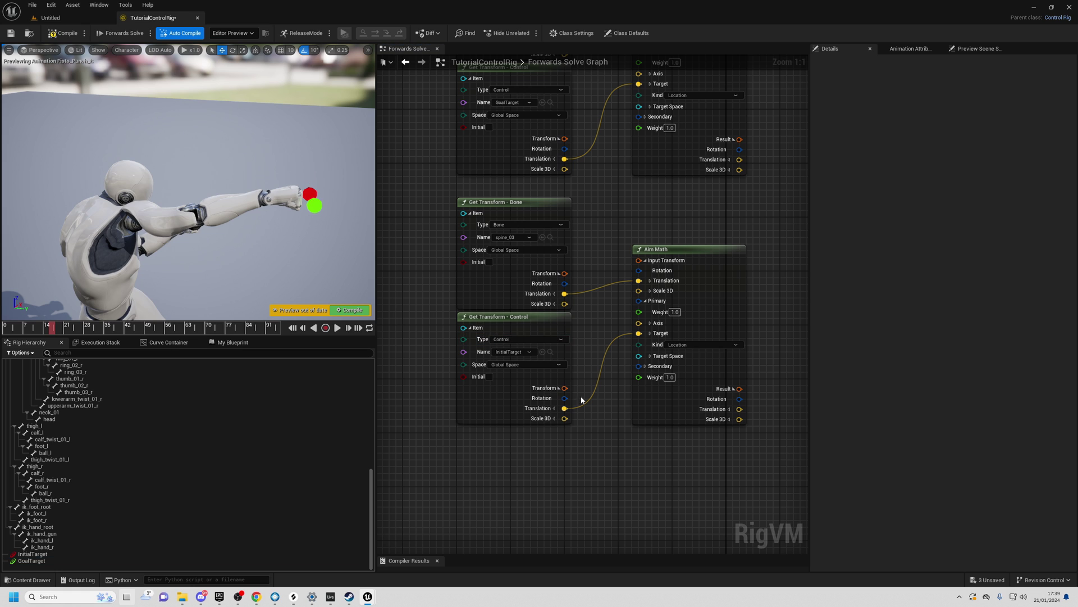
- Examine the two Aim Math groups and compare the InitialTarget and GoalTarget controls around the punching fist
{"action": "right_click_drag", "start_coordinate": [590, 429], "coordinate": [531, 450]}
{"action": "right_click_drag", "start_coordinate": [648, 421], "coordinate": [563, 452]}
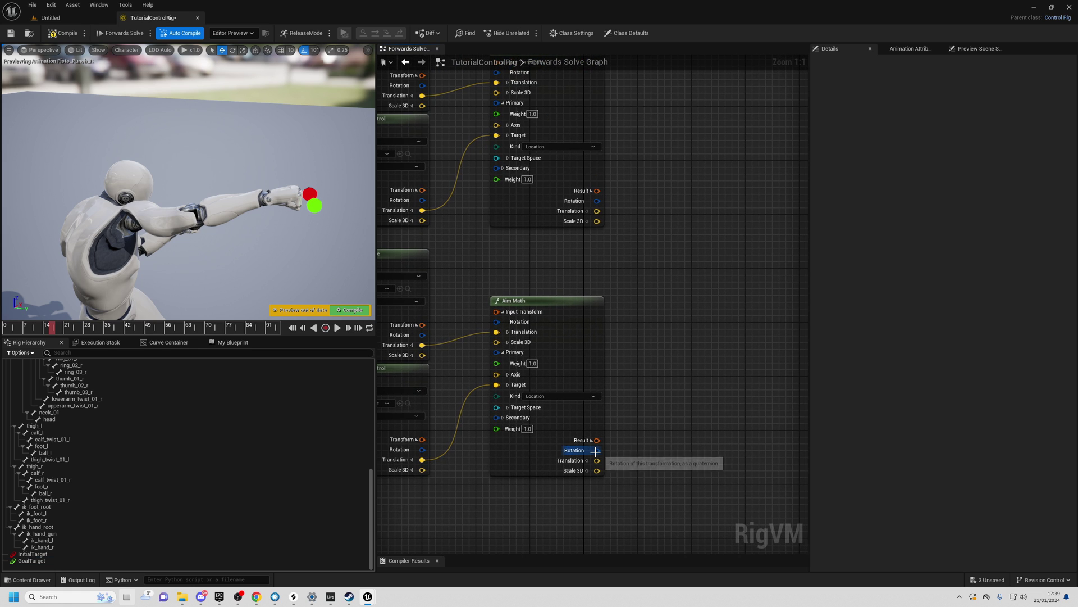
{"action": "right_click_drag", "start_coordinate": [447, 366], "coordinate": [532, 365]}
{"action": "right_click_drag", "start_coordinate": [236, 236], "coordinate": [292, 245]}
{"action": "left_click", "coordinate": [33, 554]}
{"action": "right_click_drag", "start_coordinate": [656, 188], "coordinate": [657, 265]}
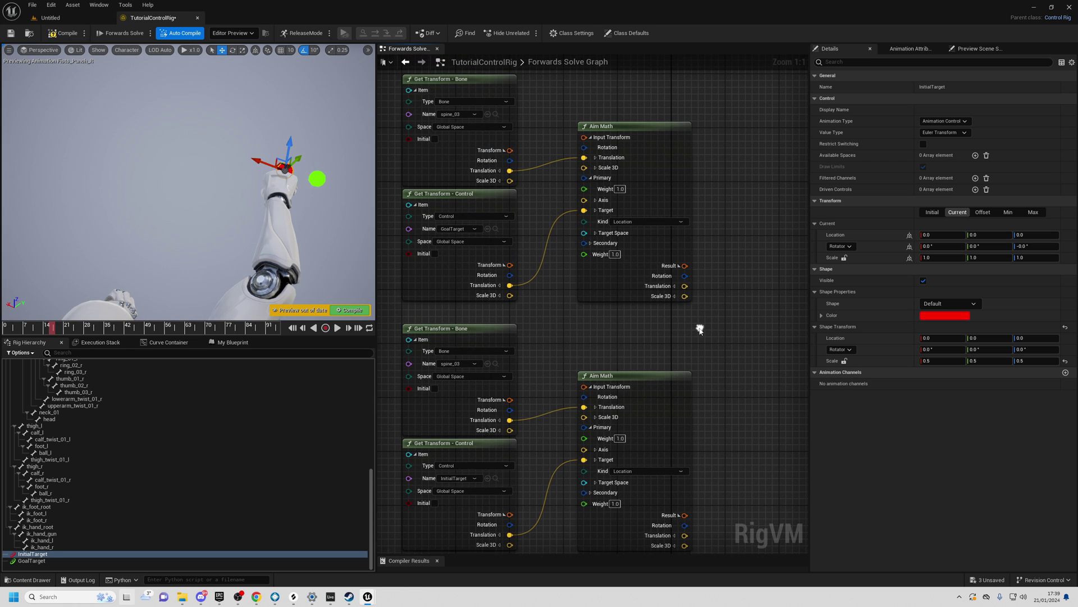
{"action": "right_click_drag", "start_coordinate": [355, 196], "coordinate": [374, 198]}
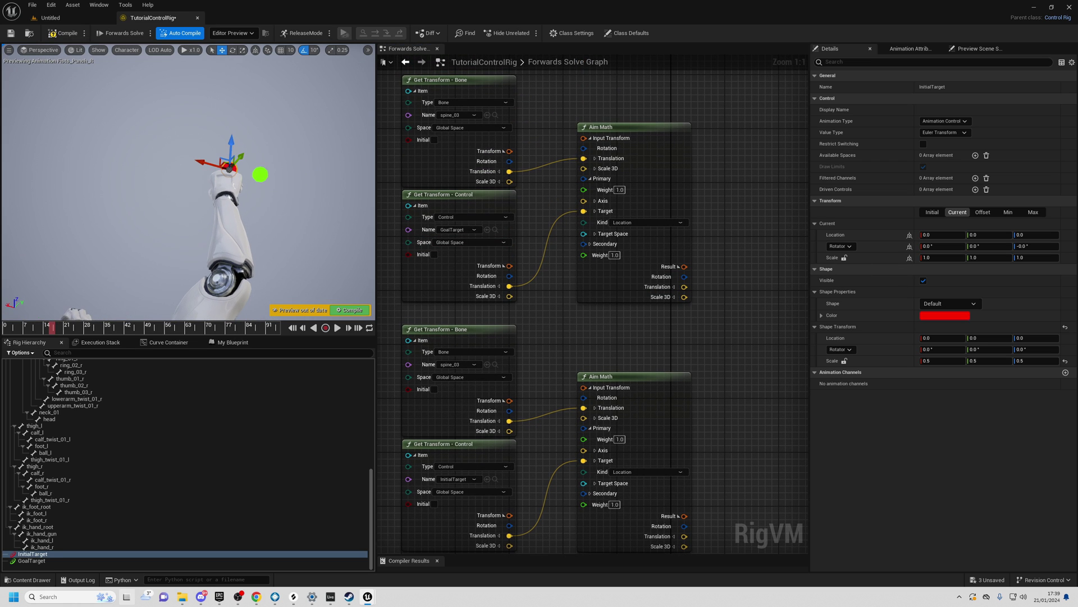
{"action": "left_click", "coordinate": [260, 174]}
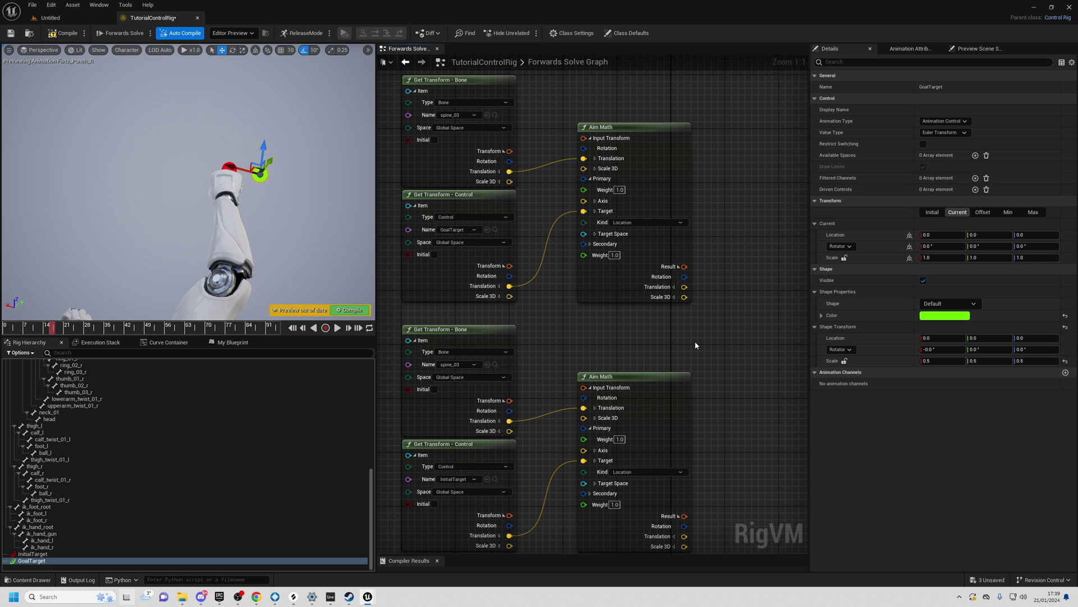
- Add a Multiply node fed on input A by the Result Rotation of GoalTarget's Aim Math
{"action": "right_click_drag", "start_coordinate": [641, 337], "coordinate": [561, 229]}
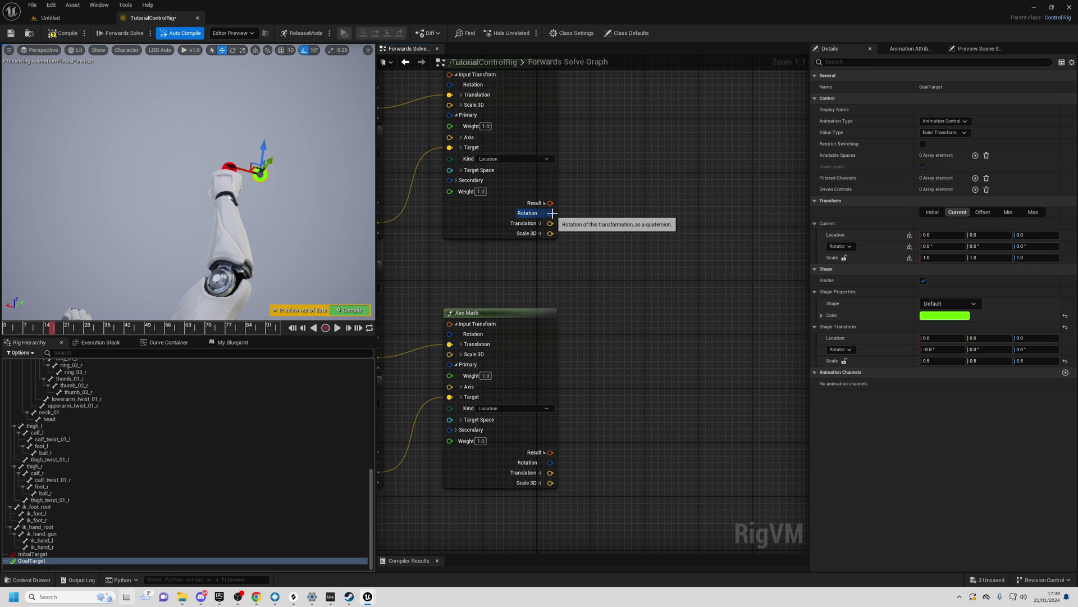
{"action": "left_click_drag", "start_coordinate": [550, 213], "coordinate": [582, 200]}
{"action": "left_click_drag", "start_coordinate": [679, 234], "coordinate": [742, 289]}
{"action": "type", "text": "*"}
{"action": "left_click", "coordinate": [730, 339]}
{"action": "right_click_drag", "start_coordinate": [650, 419], "coordinate": [641, 377]}
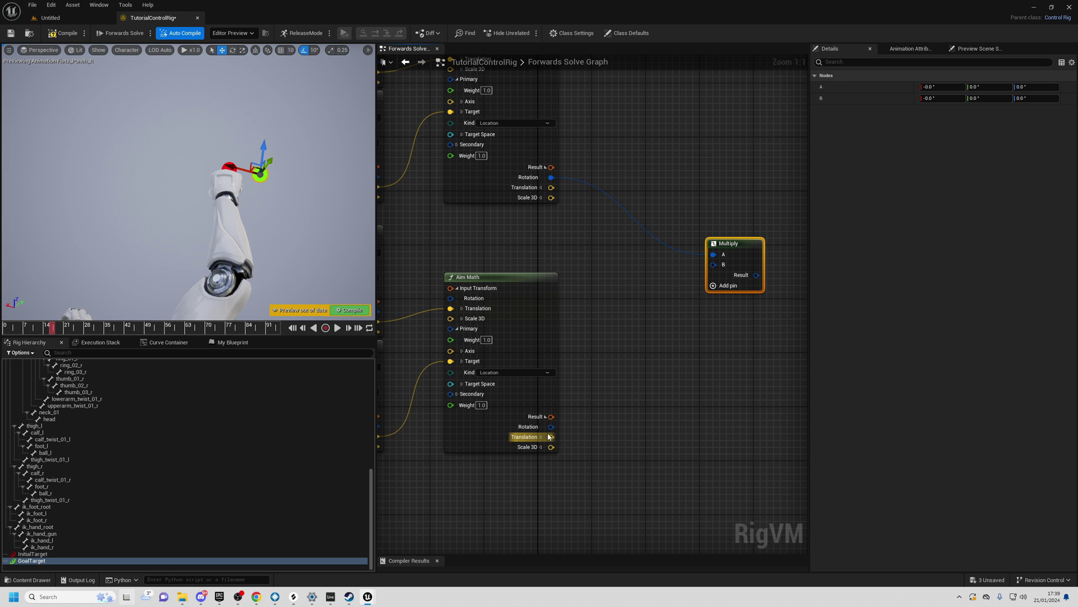
{"action": "scroll", "coordinate": [621, 390], "scroll_direction": "down", "scroll_amount": 1}
{"action": "right_click_drag", "start_coordinate": [621, 390], "coordinate": [611, 416]}
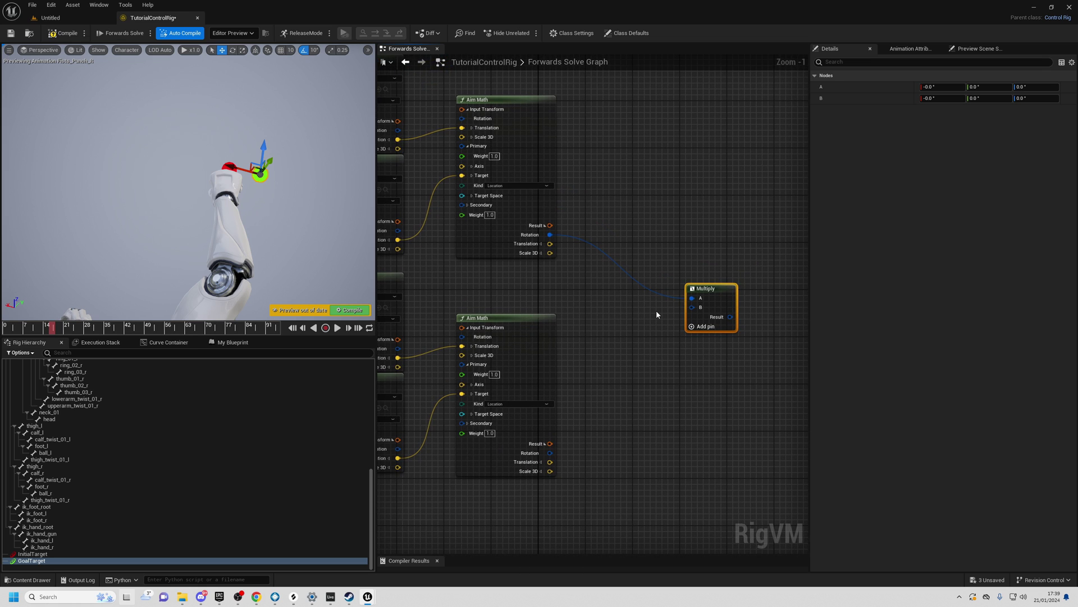
{"action": "left_click_drag", "start_coordinate": [753, 373], "coordinate": [753, 373]}
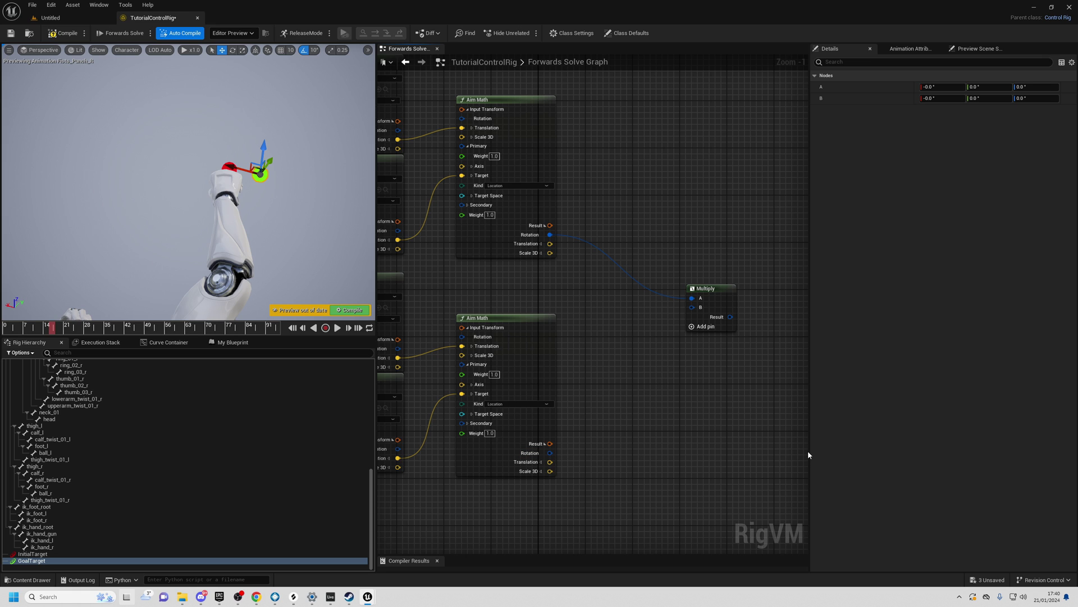
- Invert the Result Rotation of InitialTarget's Aim Math with an Inverse node and connect it to Multiply's B input
{"action": "right_click_drag", "start_coordinate": [690, 411], "coordinate": [679, 443]}
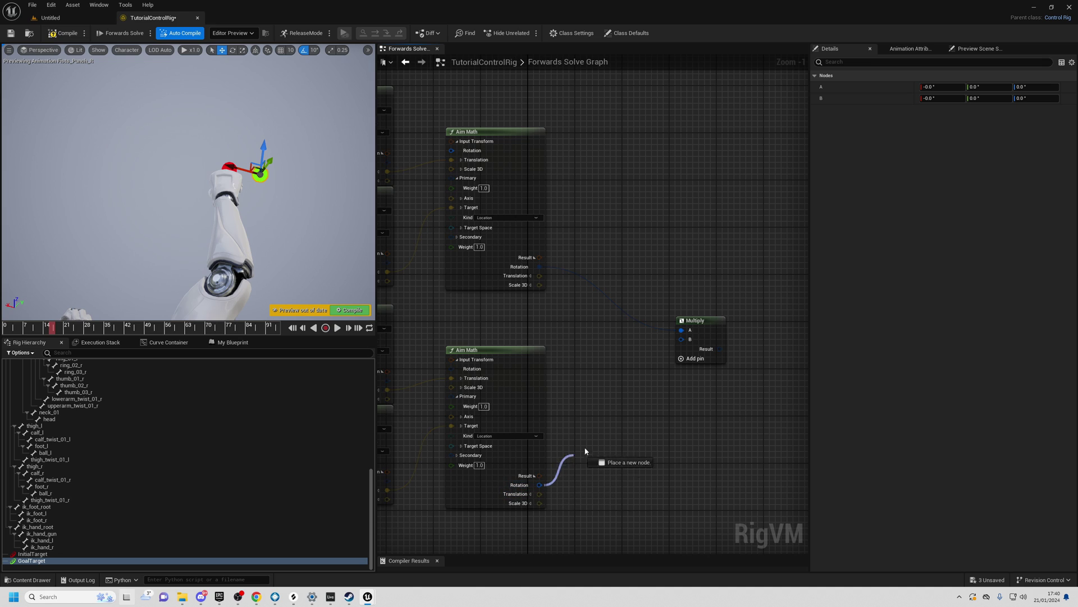
{"action": "left_click_drag", "start_coordinate": [585, 451], "coordinate": [623, 443]}
{"action": "type", "text": "inver"}
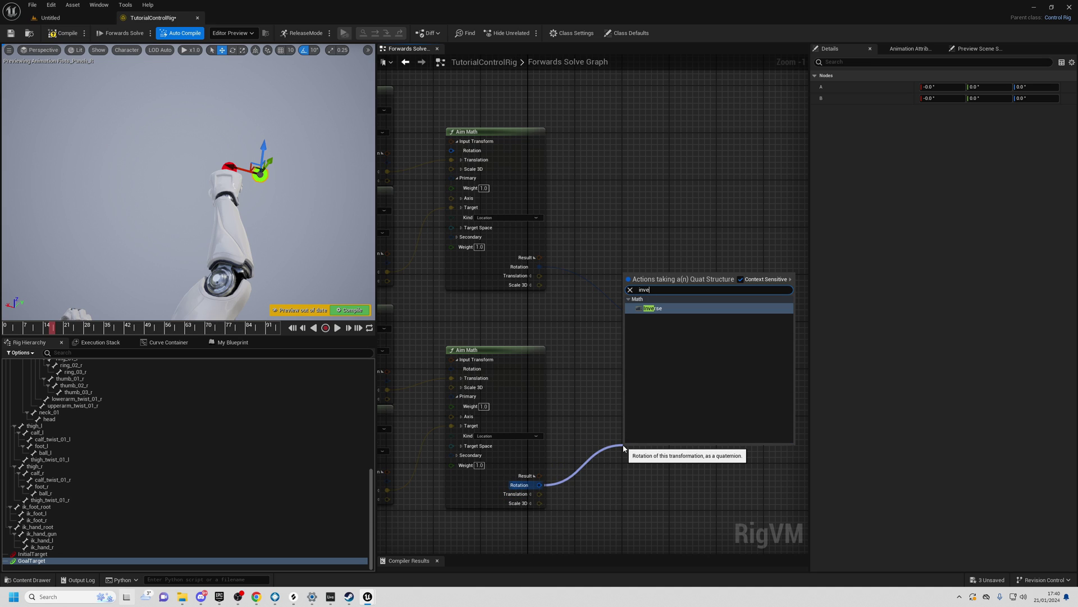
{"action": "left_click", "coordinate": [663, 313]}
{"action": "mouse_move", "coordinate": [657, 455]}
{"action": "left_mouse_down"}
{"action": "mouse_move", "coordinate": [633, 431]}
{"action": "mouse_move", "coordinate": [661, 438]}
{"action": "left_mouse_up"}
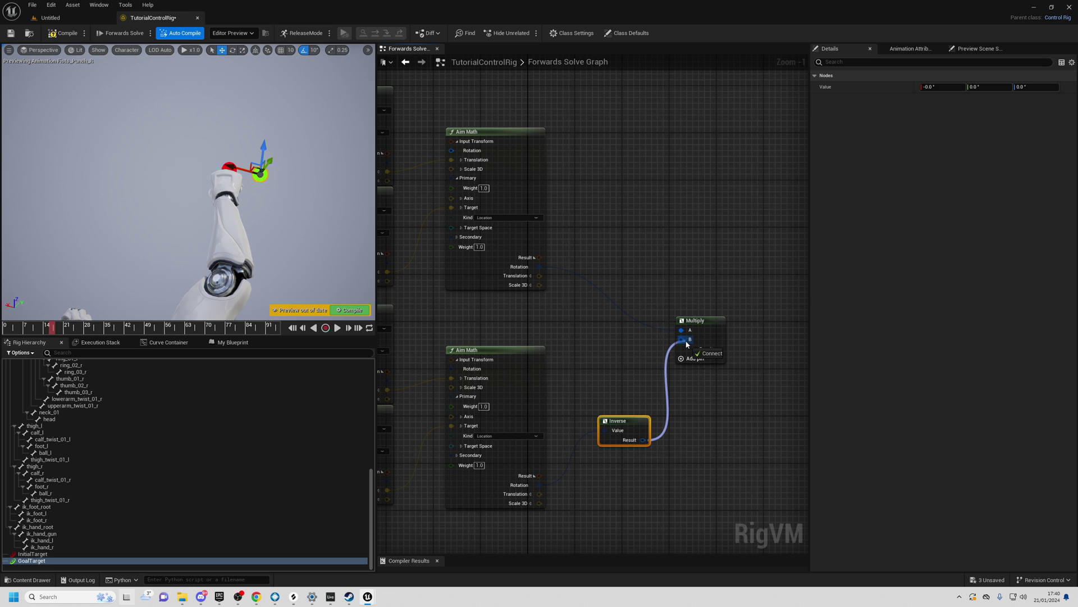
{"action": "left_click_drag", "start_coordinate": [687, 343], "coordinate": [679, 245]}
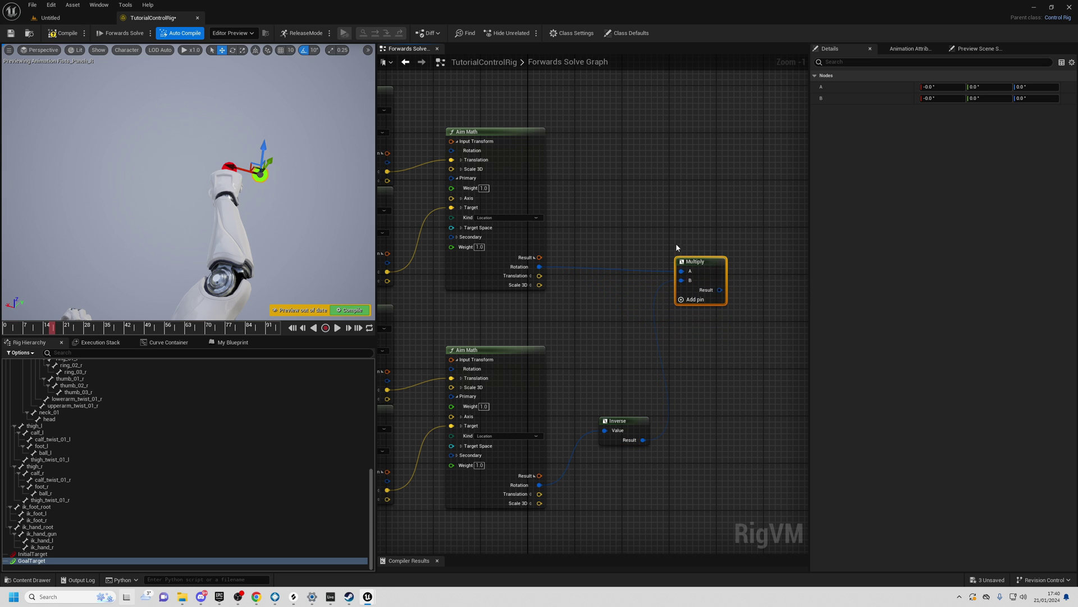
- Review the GoalTarget and InitialTarget node groups and how From Euler feeds the spine_03 rotation chain
{"action": "scroll", "coordinate": [695, 252], "scroll_direction": "down", "scroll_amount": 2}
{"action": "left_click_drag", "start_coordinate": [414, 159], "coordinate": [646, 308]}
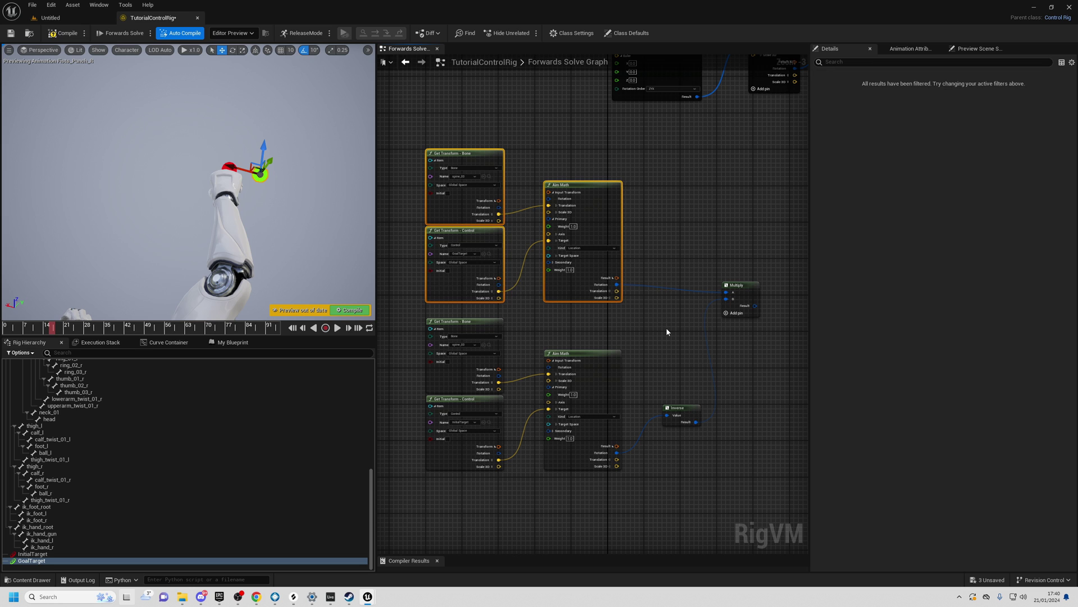
{"action": "left_click_drag", "start_coordinate": [401, 321], "coordinate": [610, 483]}
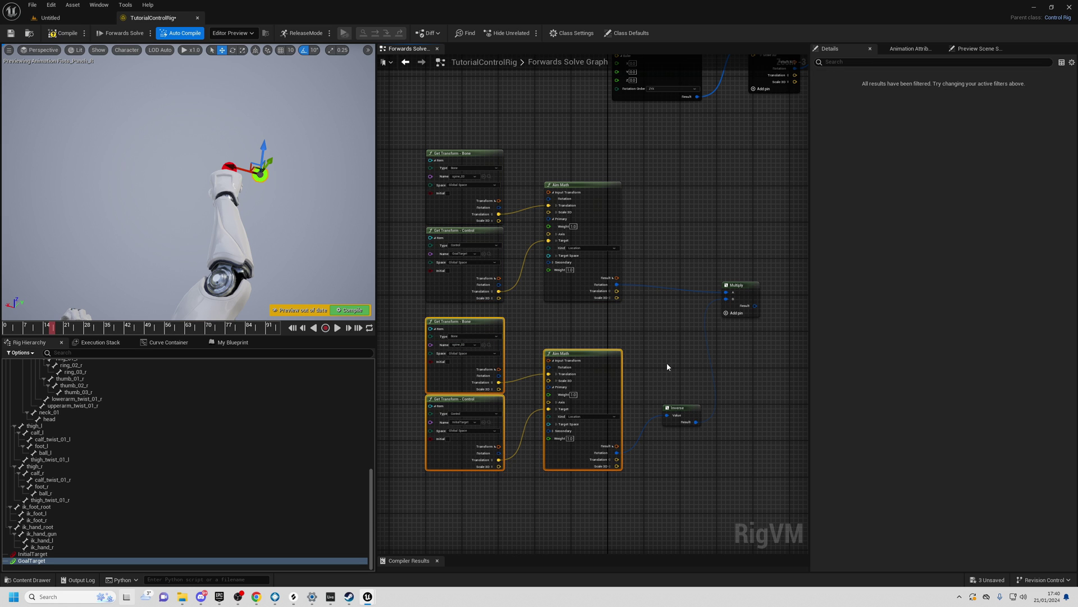
{"action": "right_click_drag", "start_coordinate": [677, 348], "coordinate": [556, 431]}
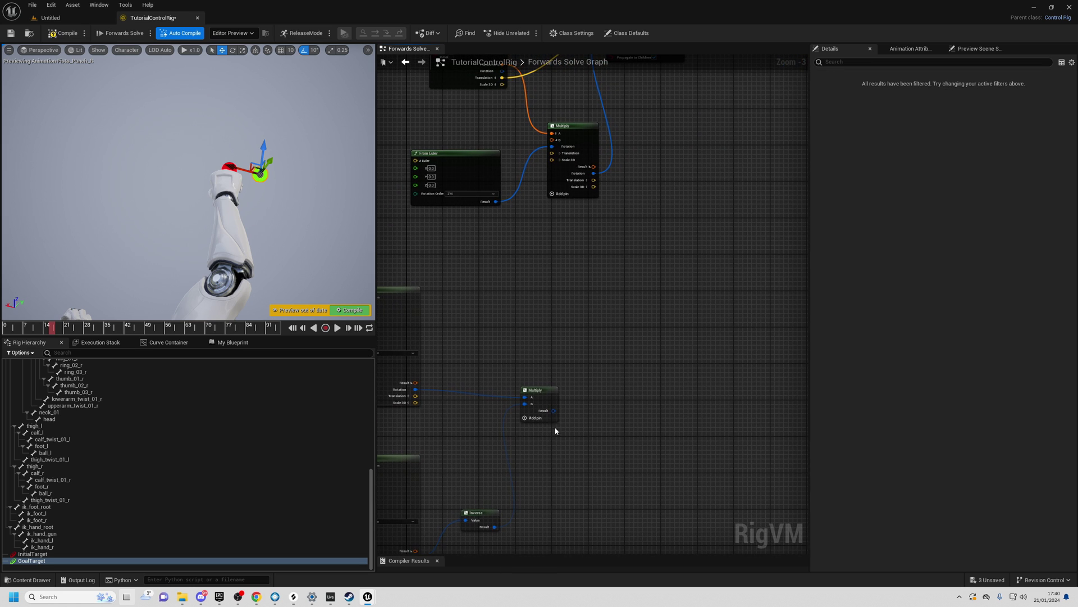
{"action": "scroll", "coordinate": [553, 411], "scroll_direction": "up", "scroll_amount": 2}
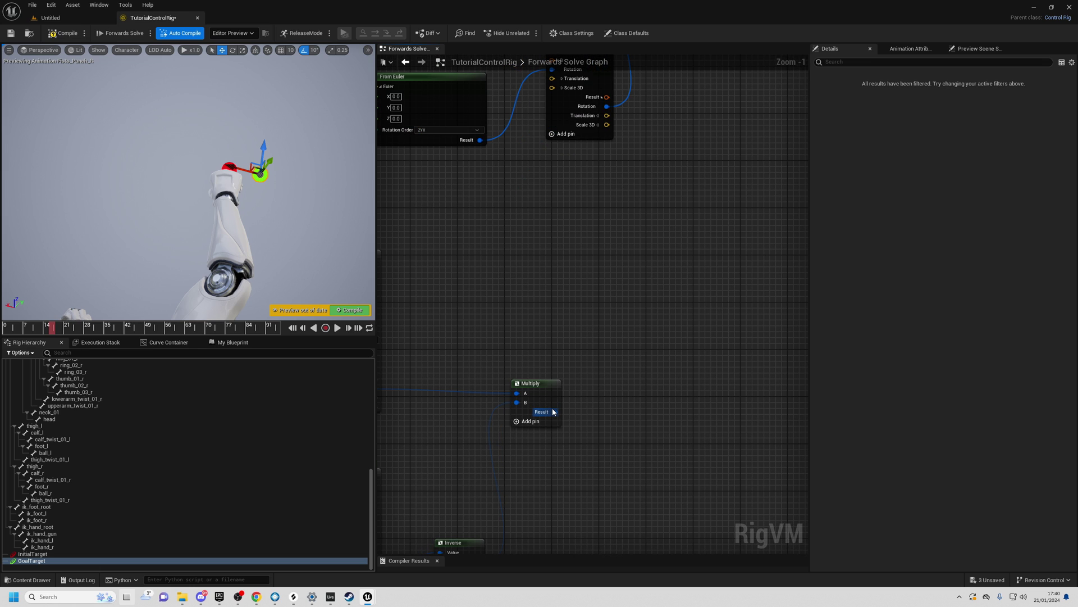
{"action": "right_click_drag", "start_coordinate": [554, 412], "coordinate": [550, 485]}
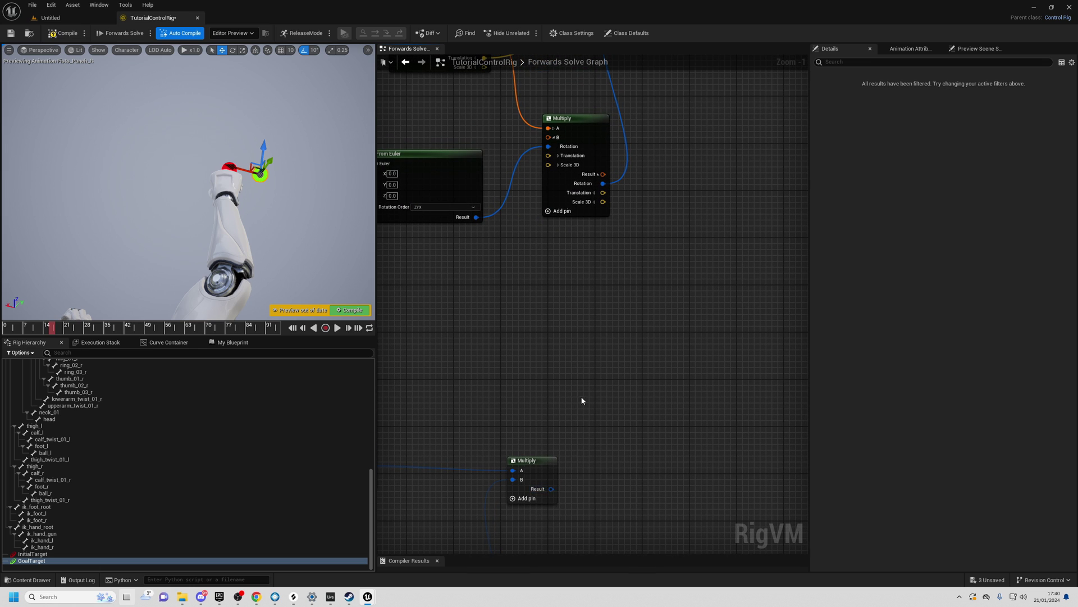
{"action": "right_click_drag", "start_coordinate": [540, 309], "coordinate": [603, 416]}
{"action": "scroll", "coordinate": [601, 416], "scroll_direction": "down", "scroll_amount": 1}
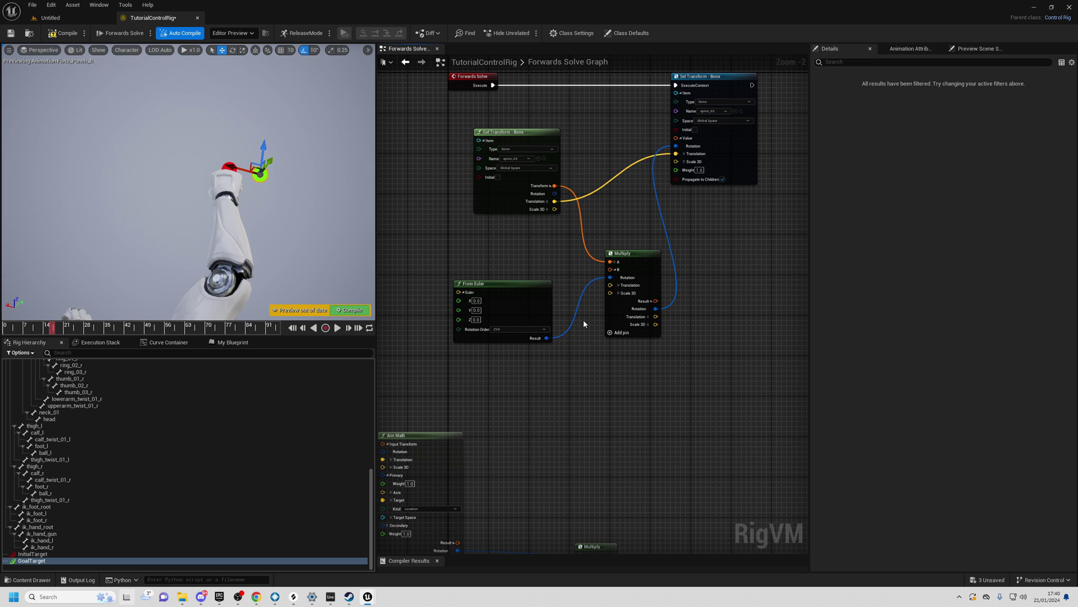
- Set the From Euler node's Z value to 45 and check the upper body's rotation in the preview
{"action": "left_click", "coordinate": [472, 278]}
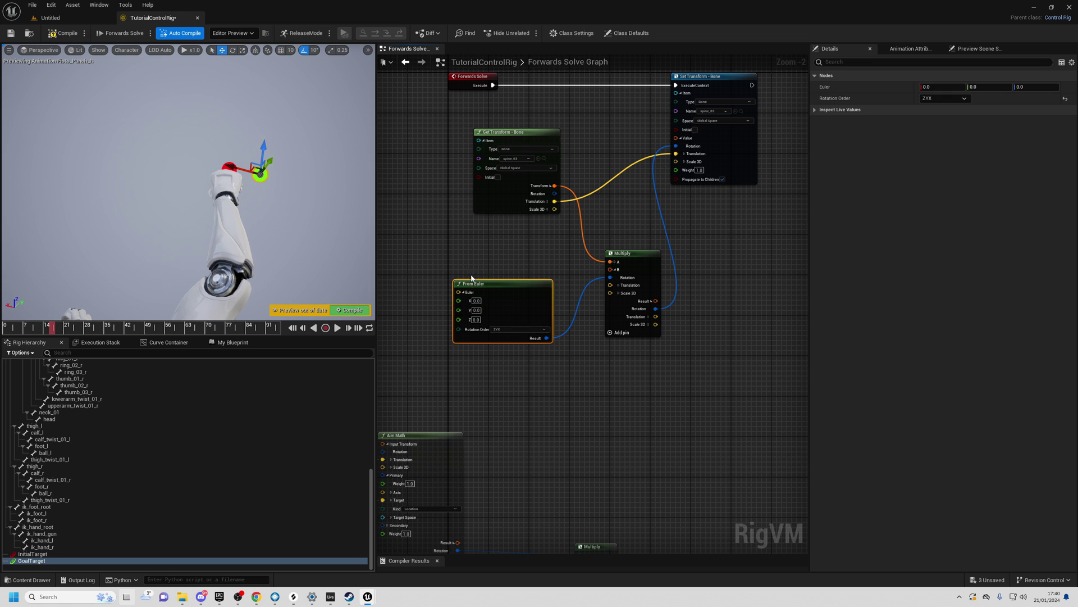
{"action": "left_click", "coordinate": [476, 319]}
{"action": "type", "text": "45"}
{"action": "key", "text": "Return"}
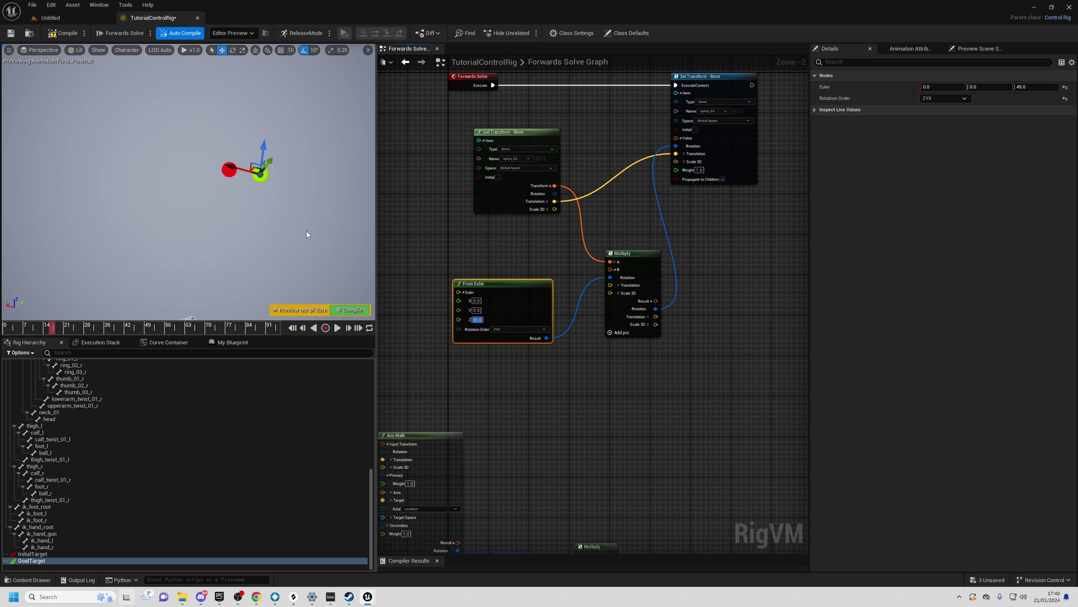
{"action": "right_click_drag", "start_coordinate": [308, 233], "coordinate": [358, 178]}
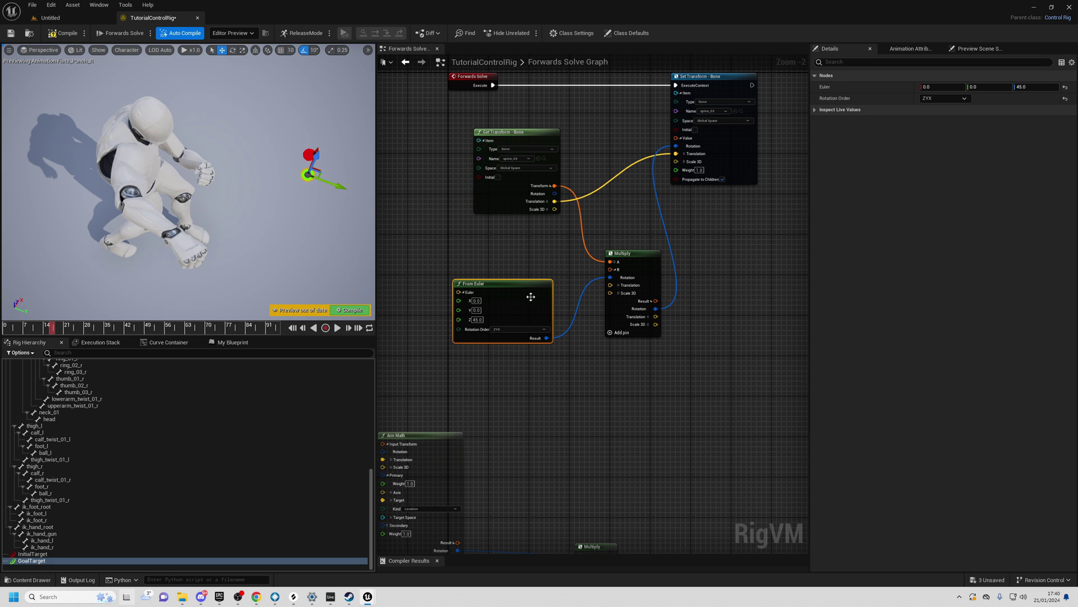
- Disconnect From Euler and connect the new Multiply's Result to the B Rotation of the transform Multiply node
{"action": "right_click_drag", "start_coordinate": [612, 365], "coordinate": [616, 299]}
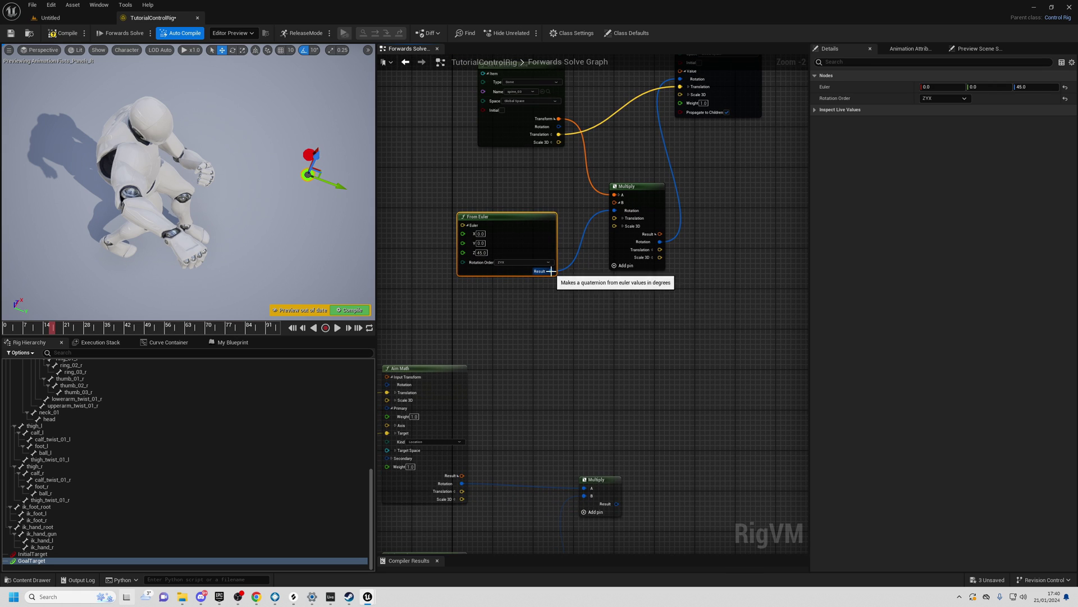
{"action": "left_click", "coordinate": [552, 271], "text": "alt"}
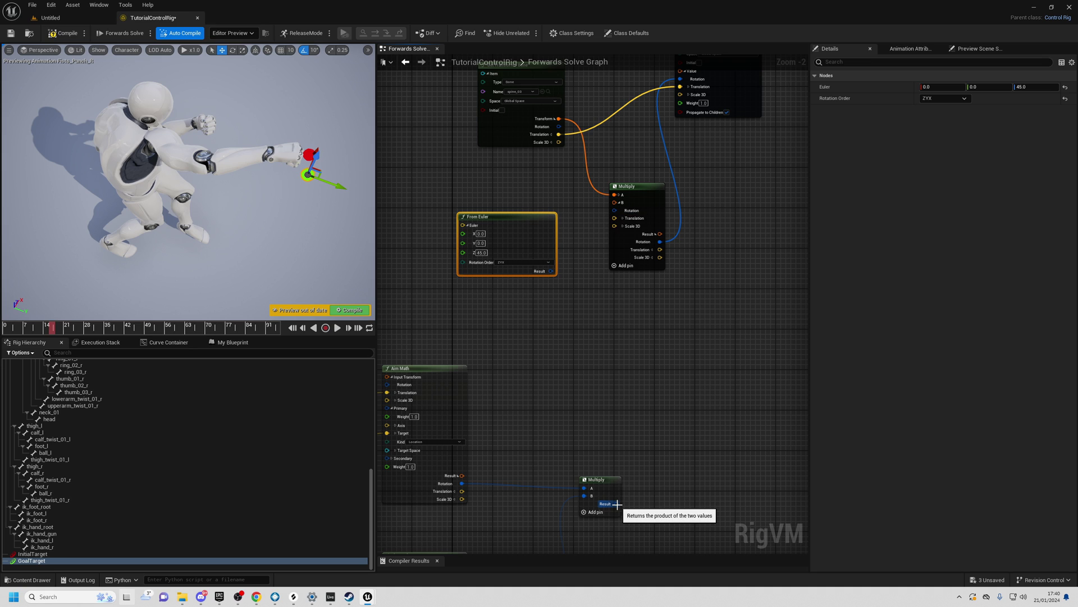
{"action": "left_click_drag", "start_coordinate": [618, 508], "coordinate": [615, 210]}
- Test the aiming by moving the GoalTarget control around InitialTarget and viewing the punch from several sides
{"action": "left_click_drag", "start_coordinate": [321, 218], "coordinate": [124, 211], "text": "alt"}
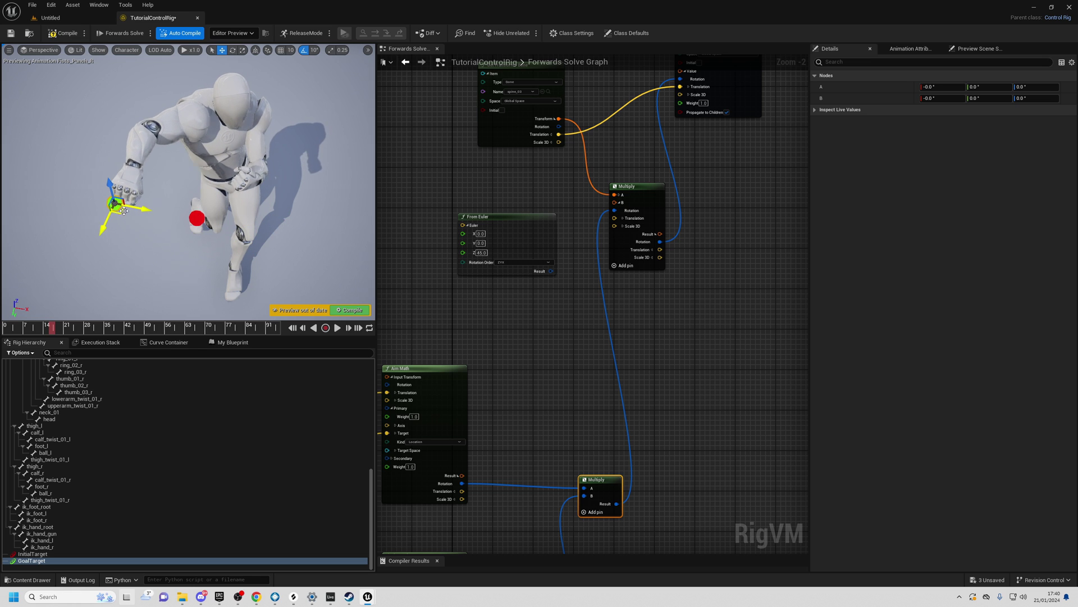
{"action": "right_click_drag", "start_coordinate": [115, 203], "coordinate": [227, 144]}
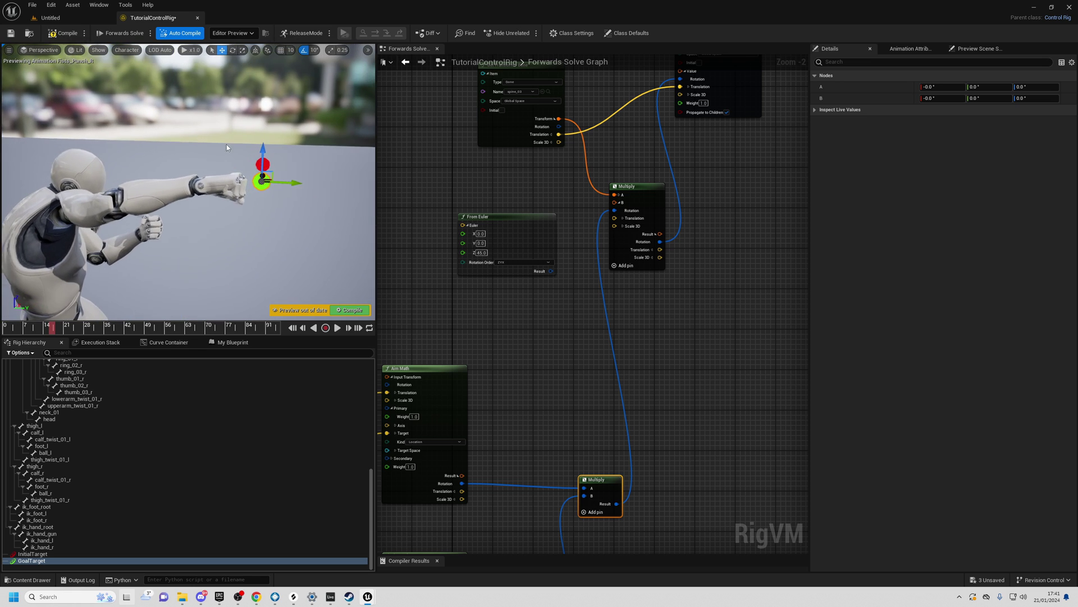
{"action": "mouse_move", "coordinate": [286, 169]}
{"action": "left_mouse_down"}
{"action": "mouse_move", "coordinate": [285, 231]}
{"action": "mouse_move", "coordinate": [285, 149]}
{"action": "mouse_move", "coordinate": [283, 264]}
{"action": "mouse_move", "coordinate": [281, 165]}
{"action": "left_mouse_up"}
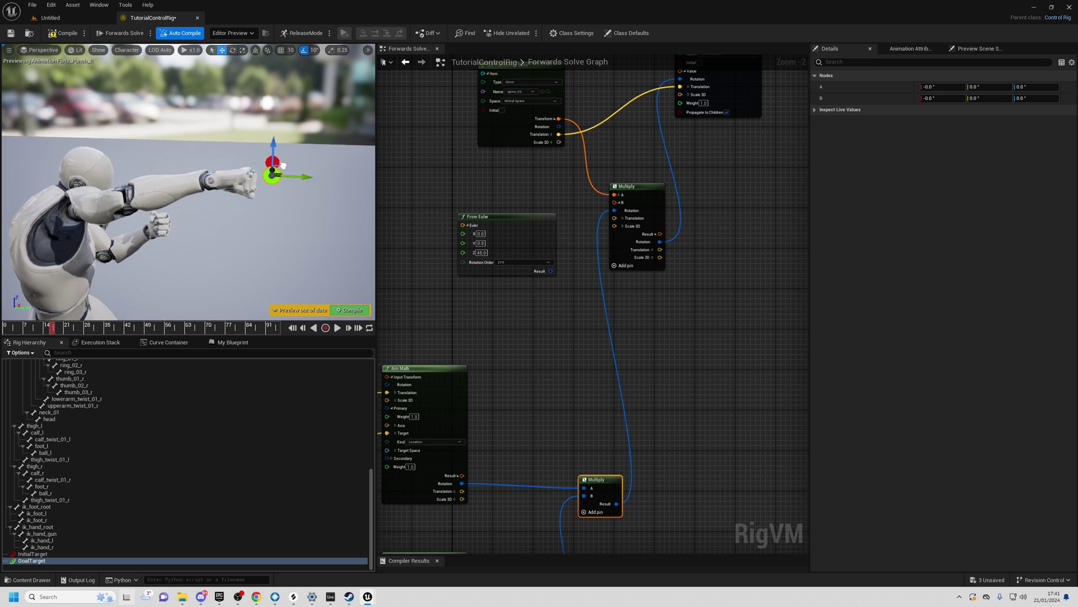
{"action": "right_click_drag", "start_coordinate": [281, 165], "coordinate": [242, 188]}
{"action": "mouse_move", "coordinate": [199, 156]}
{"action": "left_mouse_down"}
{"action": "mouse_move", "coordinate": [242, 158]}
{"action": "mouse_move", "coordinate": [212, 157]}
{"action": "left_mouse_up"}
- Compile the control rig and play the punch animation in the preview
{"action": "left_click", "coordinate": [54, 35]}
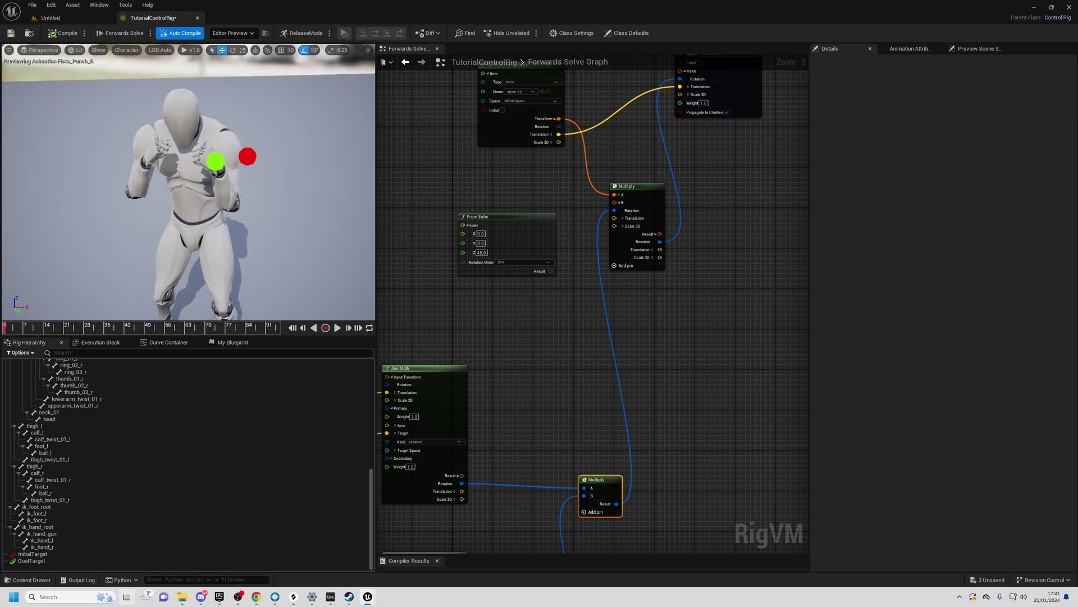
{"action": "left_click", "coordinate": [337, 329]}
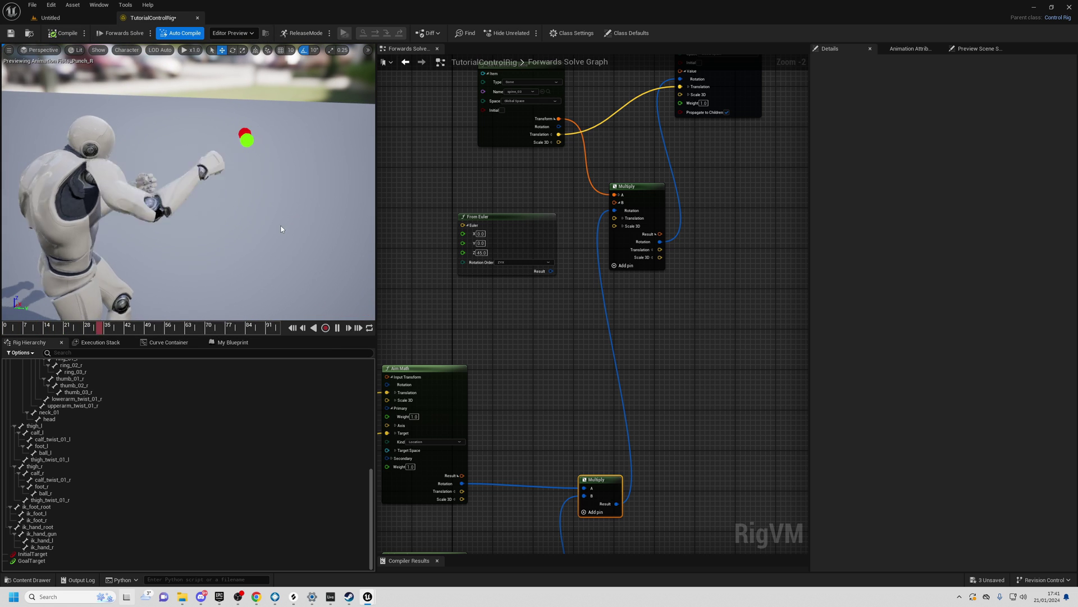
{"action": "right_click_drag", "start_coordinate": [282, 227], "coordinate": [196, 275]}
{"action": "scroll", "coordinate": [188, 182], "scroll_direction": "down", "scroll_amount": 1}
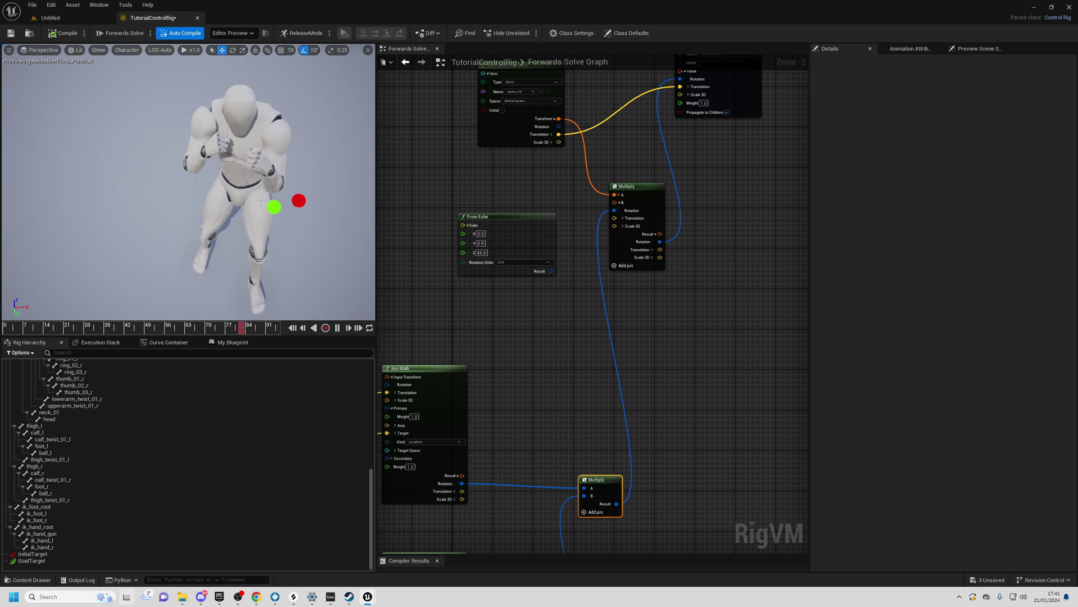
- Move GoalTarget to a location of about X 26.9, Y -1.1, Z -0.8 while the punch animation plays
{"action": "left_click", "coordinate": [274, 207]}
{"action": "left_click_drag", "start_coordinate": [284, 214], "coordinate": [358, 205]}
{"action": "right_click_drag", "start_coordinate": [358, 204], "coordinate": [286, 189]}
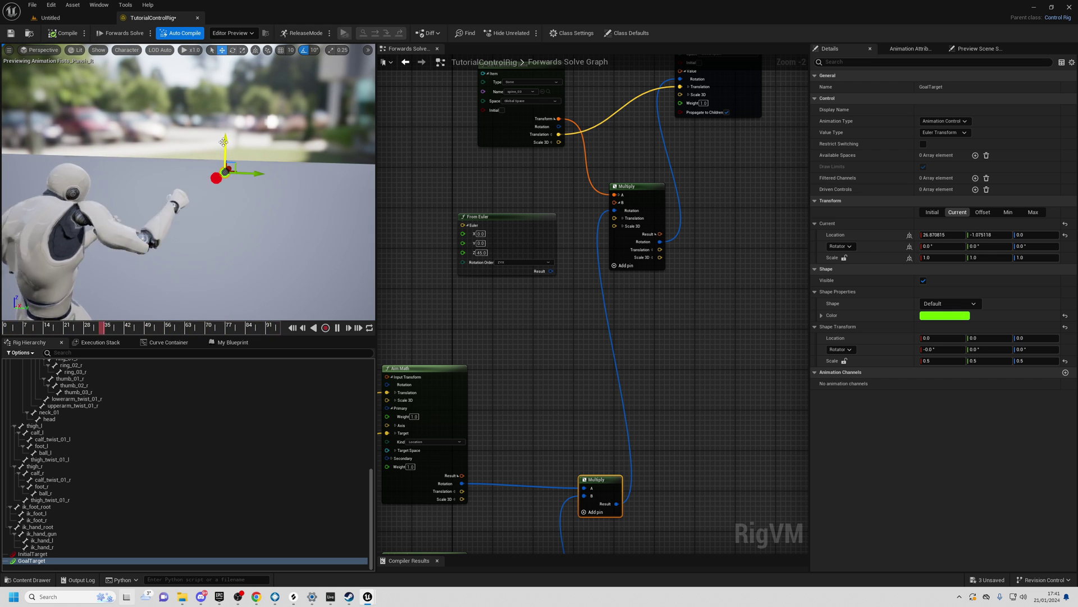
{"action": "mouse_move", "coordinate": [224, 163]}
{"action": "left_mouse_down"}
{"action": "mouse_move", "coordinate": [225, 217]}
{"action": "mouse_move", "coordinate": [222, 161]}
{"action": "left_mouse_up"}
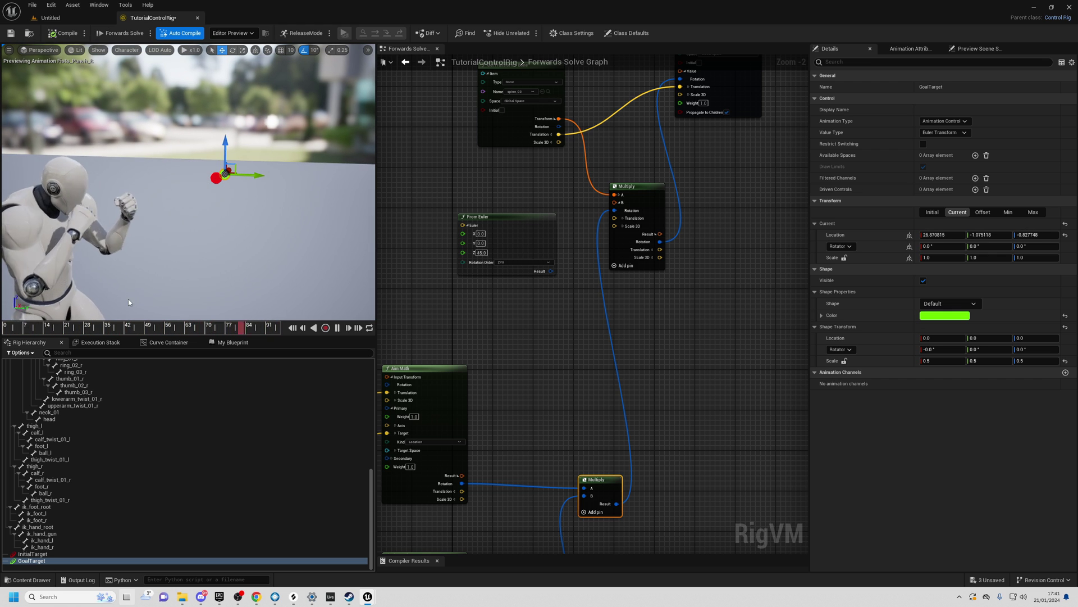
- Test the punch aiming by moving GoalTarget to several spots, ending at about X -16.1, Y -3.8, Z -4.6
{"action": "right_click_drag", "start_coordinate": [222, 162], "coordinate": [183, 133]}
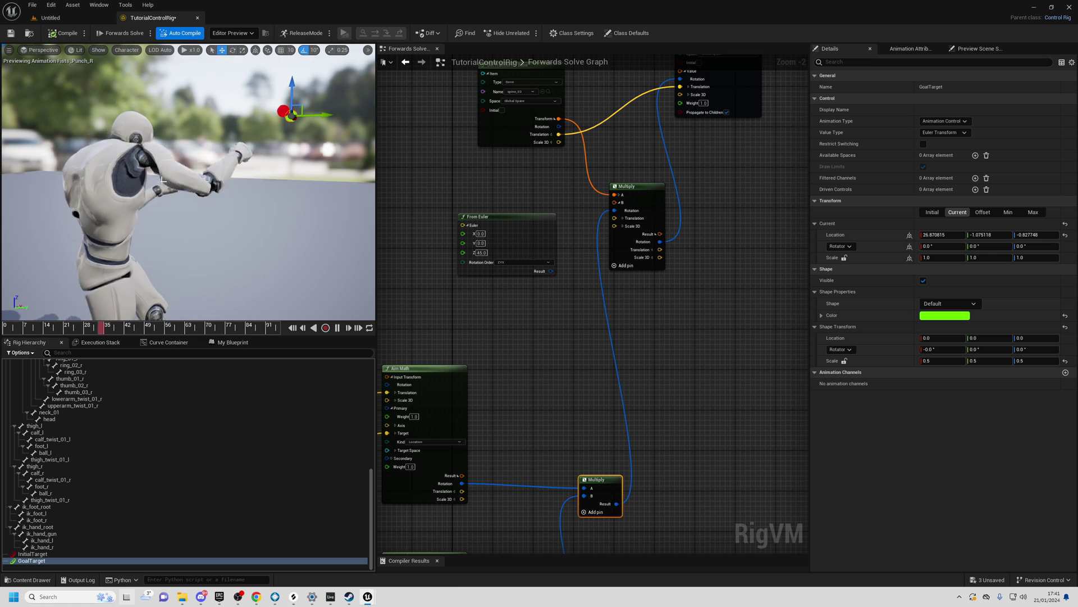
{"action": "left_click_drag", "start_coordinate": [294, 122], "coordinate": [293, 214]}
{"action": "left_click_drag", "start_coordinate": [293, 156], "coordinate": [264, 186], "text": "alt"}
{"action": "right_click_drag", "start_coordinate": [263, 185], "coordinate": [260, 151]}
{"action": "left_click_drag", "start_coordinate": [270, 247], "coordinate": [190, 245]}
{"action": "left_click_drag", "start_coordinate": [194, 244], "coordinate": [193, 243]}
{"action": "left_click_drag", "start_coordinate": [194, 243], "coordinate": [106, 117], "text": "alt"}
{"action": "right_click_drag", "start_coordinate": [220, 217], "coordinate": [220, 217]}
{"action": "left_click_drag", "start_coordinate": [254, 145], "coordinate": [262, 113]}
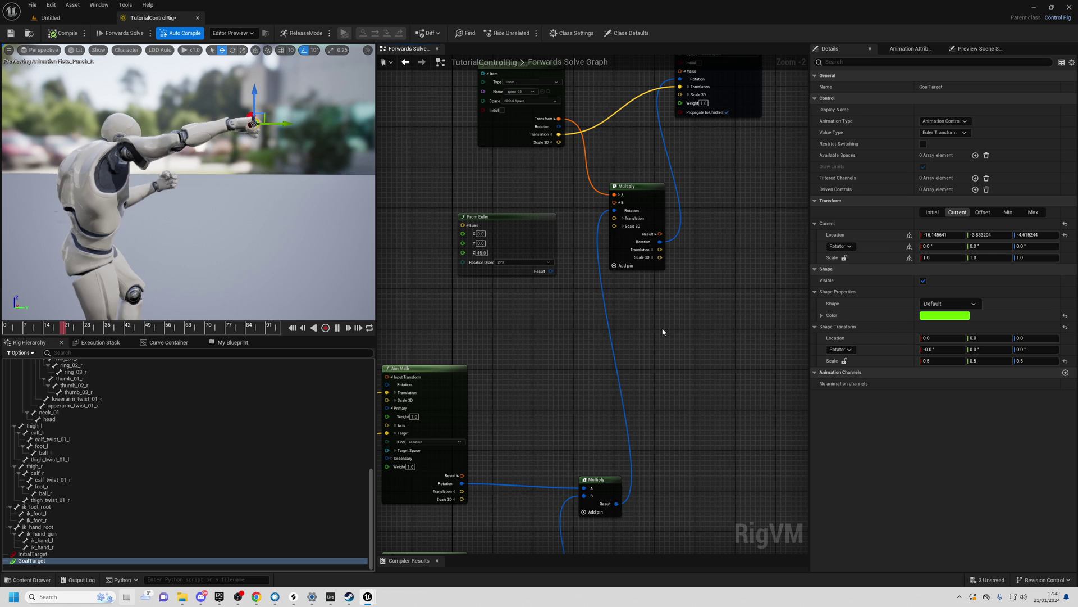
- Review the spine_03 Get Transform, Multiply and Set Transform nodes as a group and check the options for collapsing them
{"action": "right_click_drag", "start_coordinate": [663, 331], "coordinate": [614, 499]}
{"action": "left_click_drag", "start_coordinate": [469, 129], "coordinate": [661, 281]}
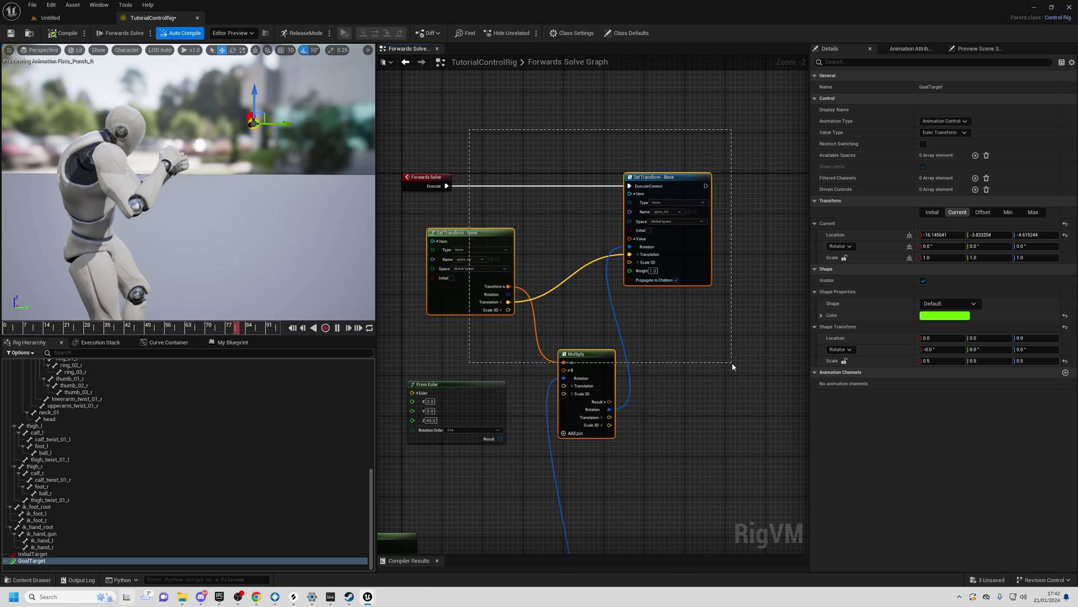
{"action": "left_click_drag", "start_coordinate": [733, 362], "coordinate": [732, 363]}
{"action": "left_click_drag", "start_coordinate": [477, 131], "coordinate": [681, 359]}
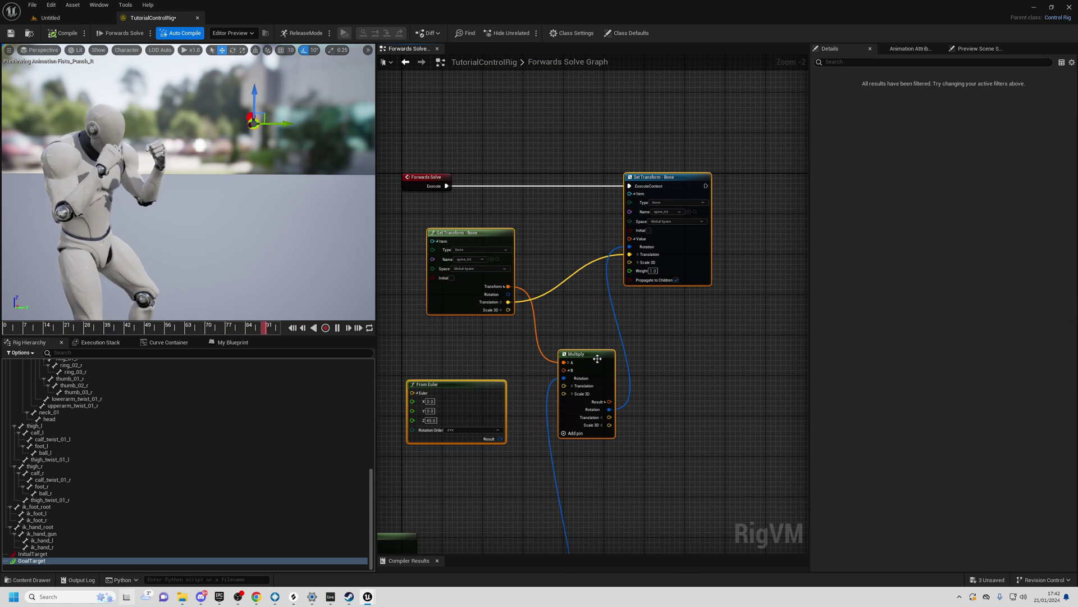
{"action": "right_click", "coordinate": [580, 352]}
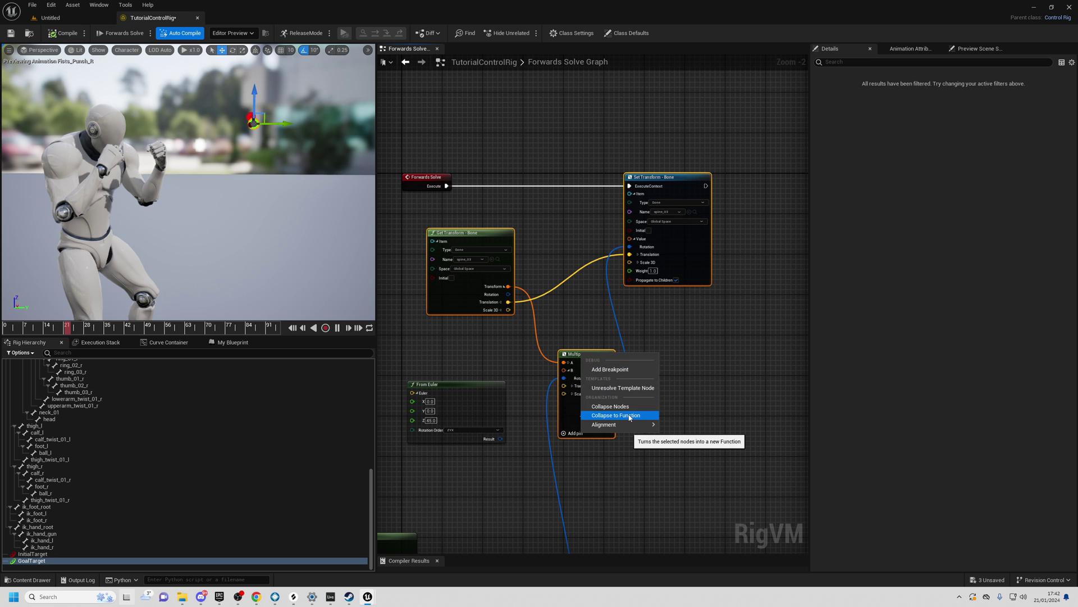
{"action": "left_click", "coordinate": [739, 338]}
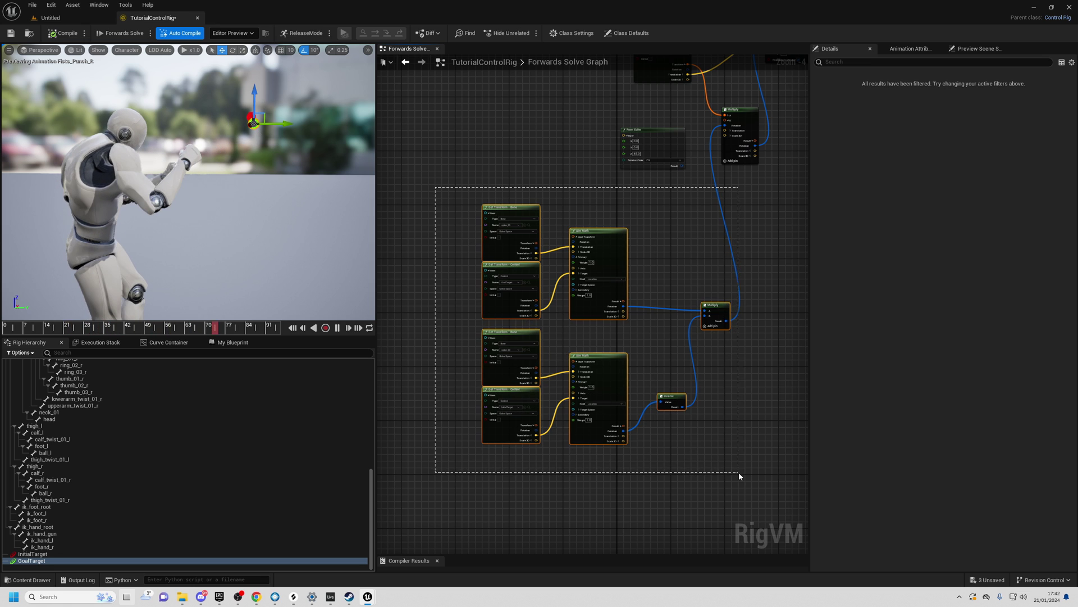
- Examine the two Aim Math branches with their spine_03, GoalTarget and InitialTarget inputs, plus the Inverse and Multiply nodes
{"action": "left_click_drag", "start_coordinate": [739, 474], "coordinate": [707, 456]}
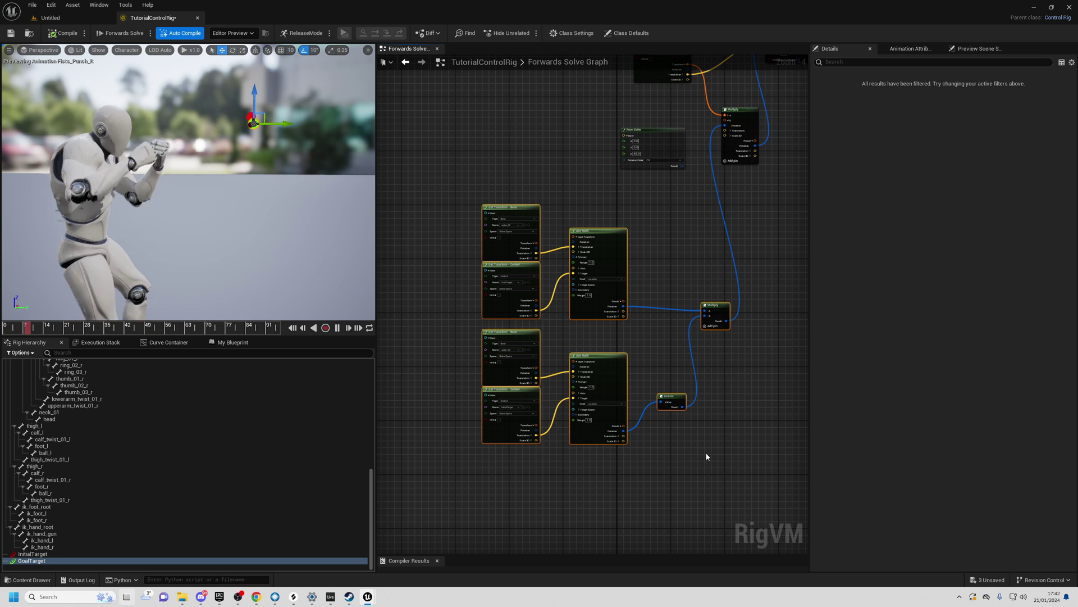
{"action": "left_click", "coordinate": [563, 230]}
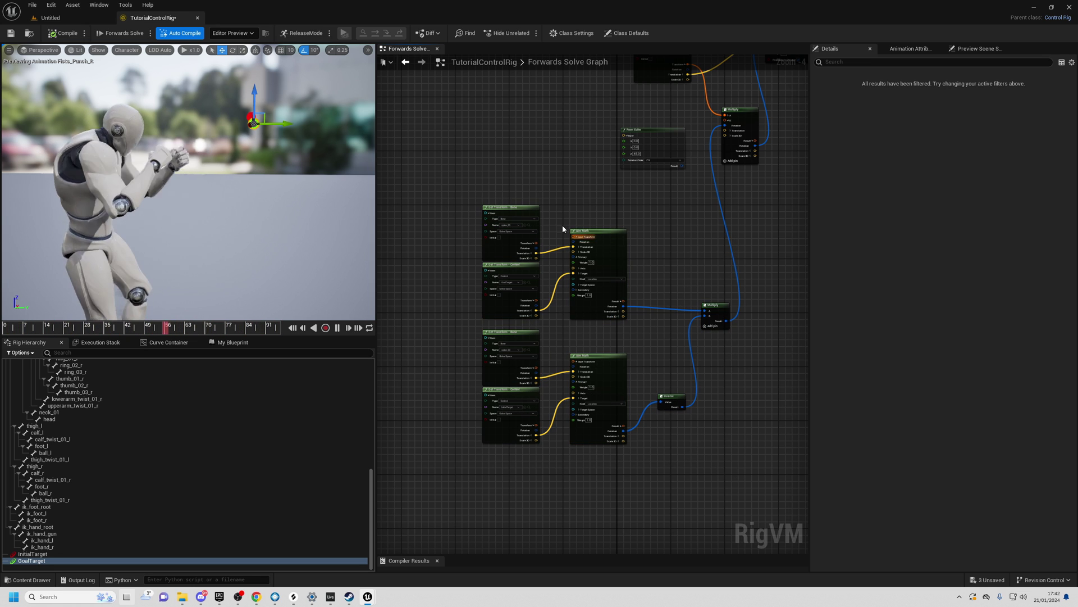
{"action": "left_click_drag", "start_coordinate": [449, 336], "coordinate": [638, 436]}
{"action": "left_click", "coordinate": [663, 465]}
{"action": "scroll", "coordinate": [519, 289], "scroll_direction": "up", "scroll_amount": 1}
{"action": "left_click_drag", "start_coordinate": [429, 195], "coordinate": [777, 461]}
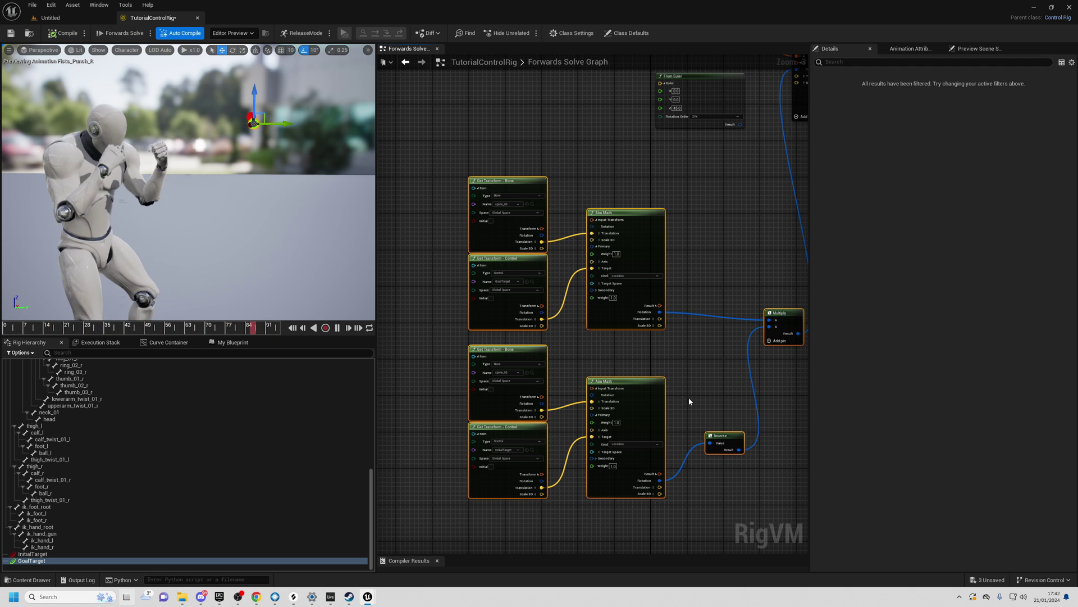
{"action": "scroll", "coordinate": [622, 292], "scroll_direction": "up", "scroll_amount": 1}
{"action": "left_click", "coordinate": [548, 226]}
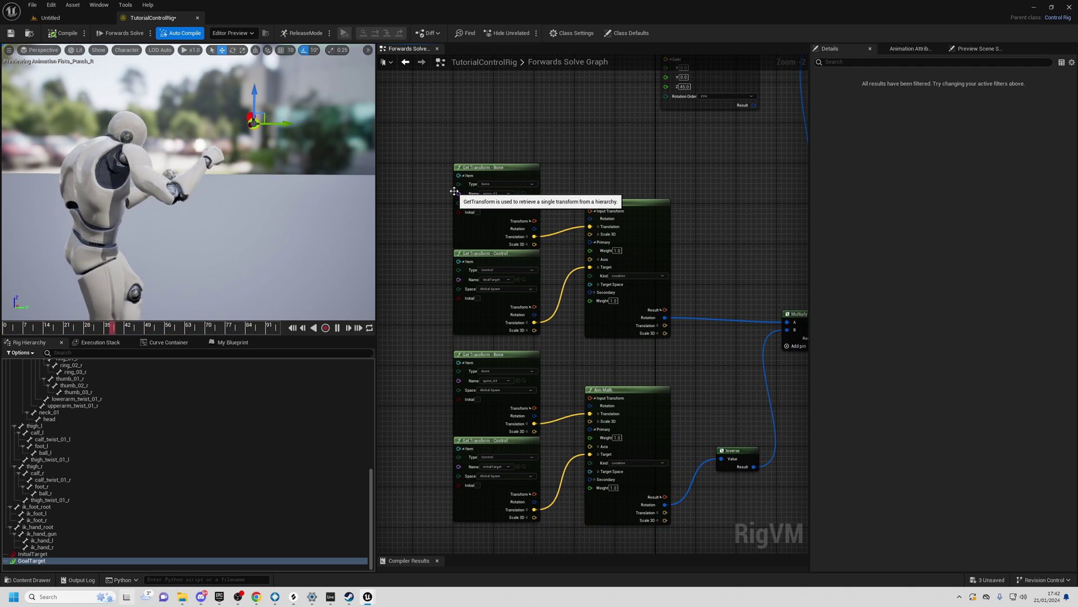
{"action": "scroll", "coordinate": [505, 198], "scroll_direction": "up", "scroll_amount": 1}
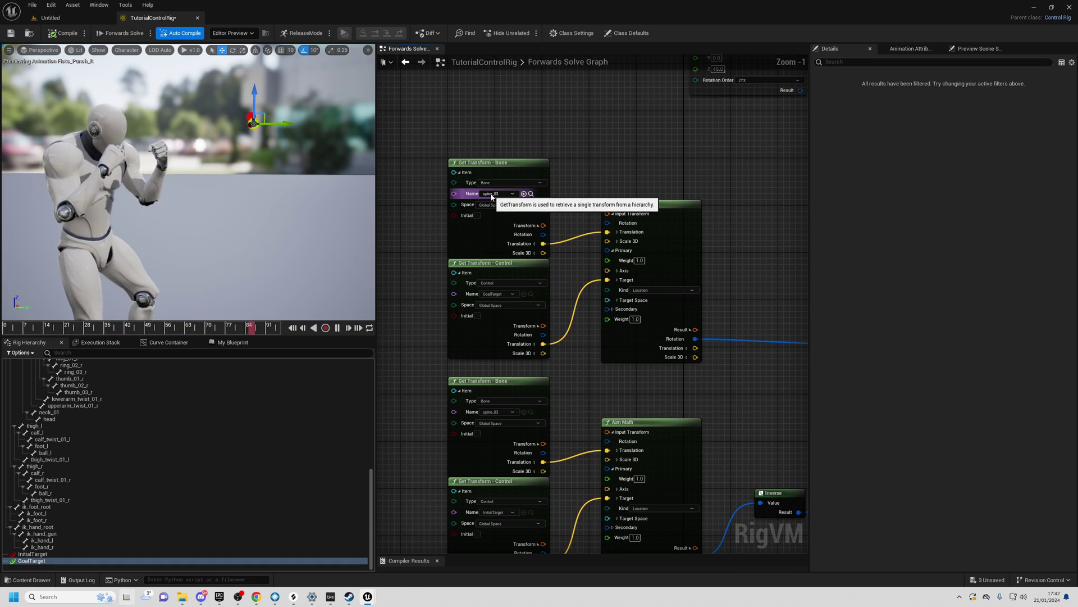
{"action": "right_click_drag", "start_coordinate": [419, 297], "coordinate": [495, 302]}
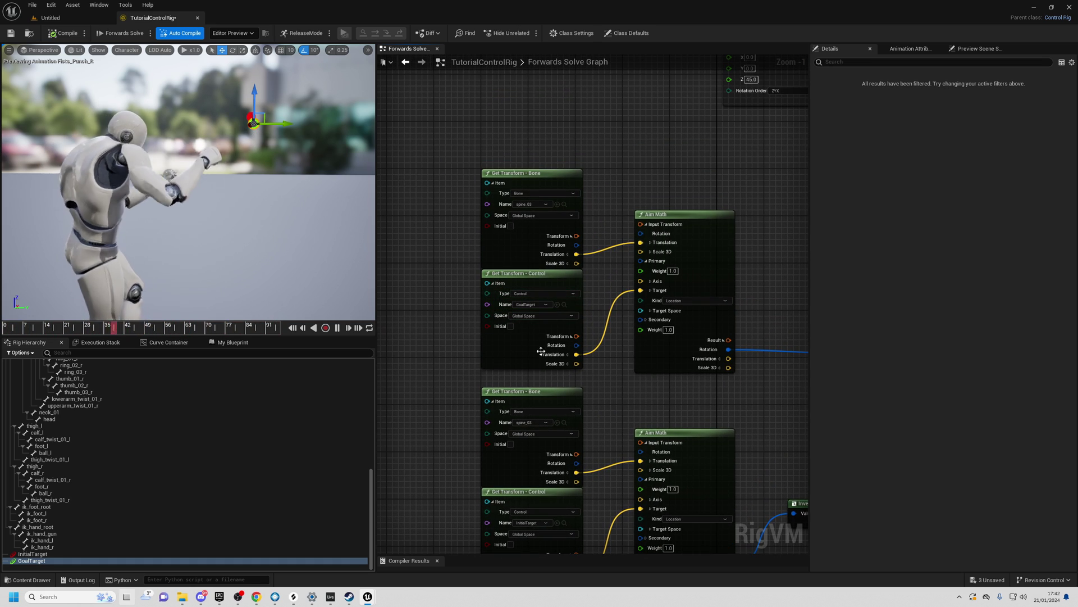
{"action": "scroll", "coordinate": [628, 258], "scroll_direction": "down", "scroll_amount": 2}
{"action": "scroll", "coordinate": [625, 231], "scroll_direction": "down", "scroll_amount": 1}
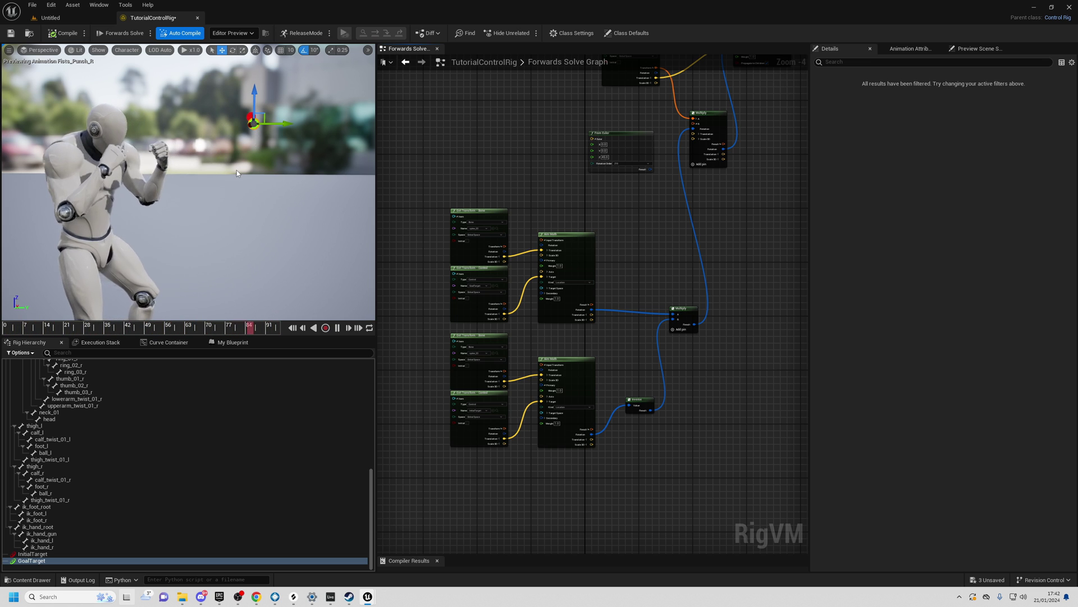
- Set the preview scene's animation to ButtonPush_RH
{"action": "left_click", "coordinate": [965, 51]}
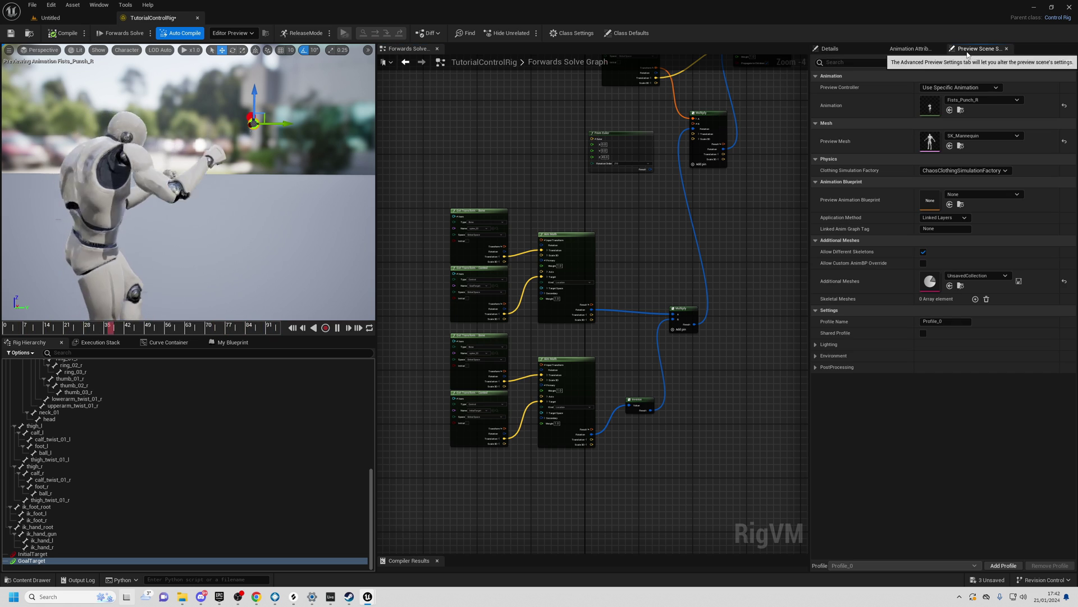
{"action": "left_click", "coordinate": [984, 104]}
{"action": "type", "text": "but"}
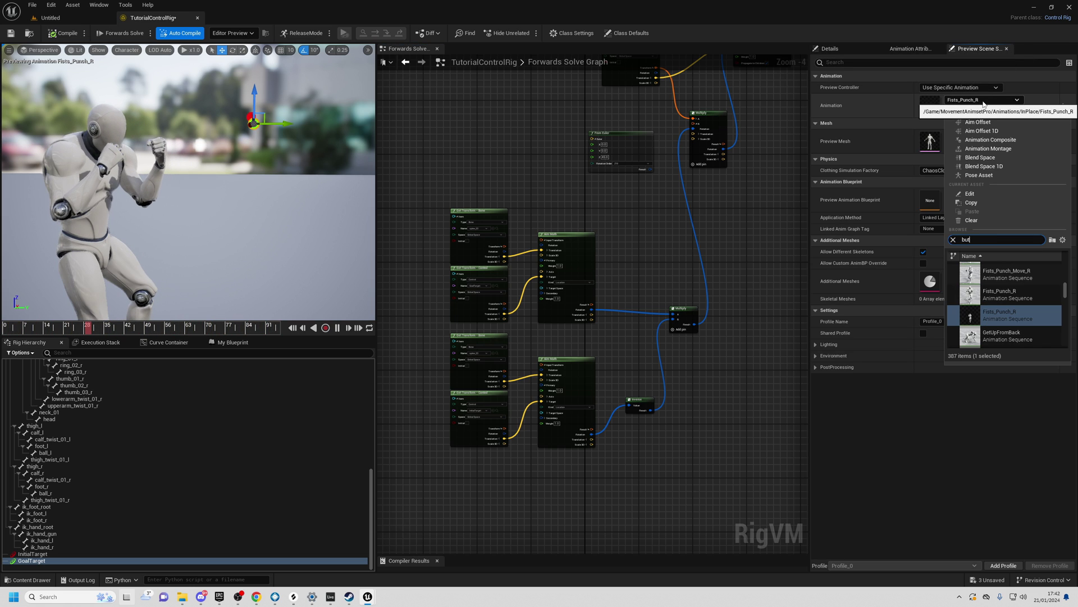
{"action": "type", "text": "ton"}
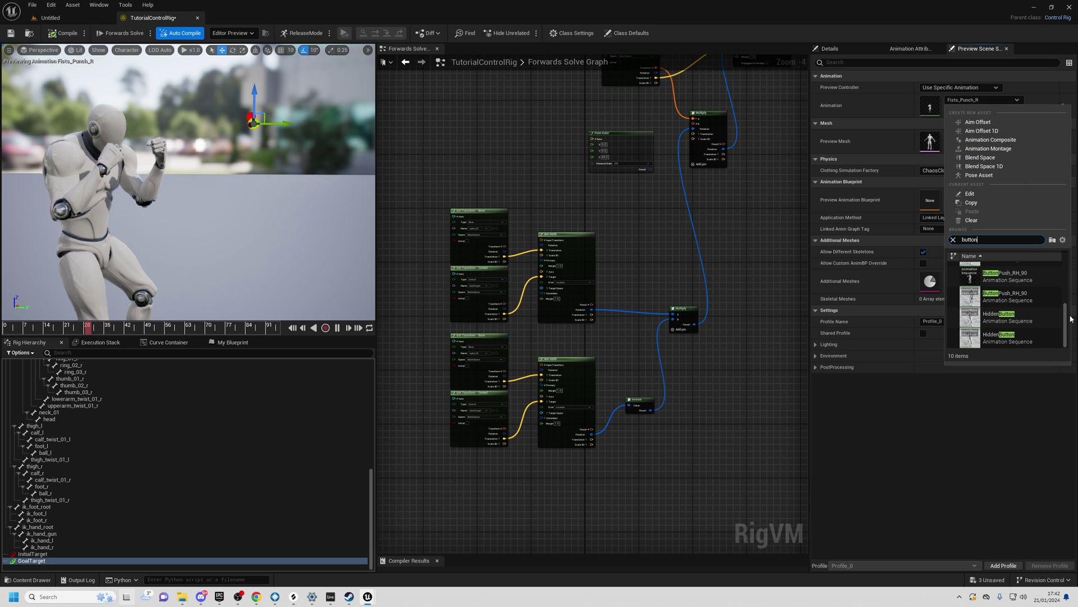
{"action": "left_click_drag", "start_coordinate": [1066, 321], "coordinate": [1067, 285]}
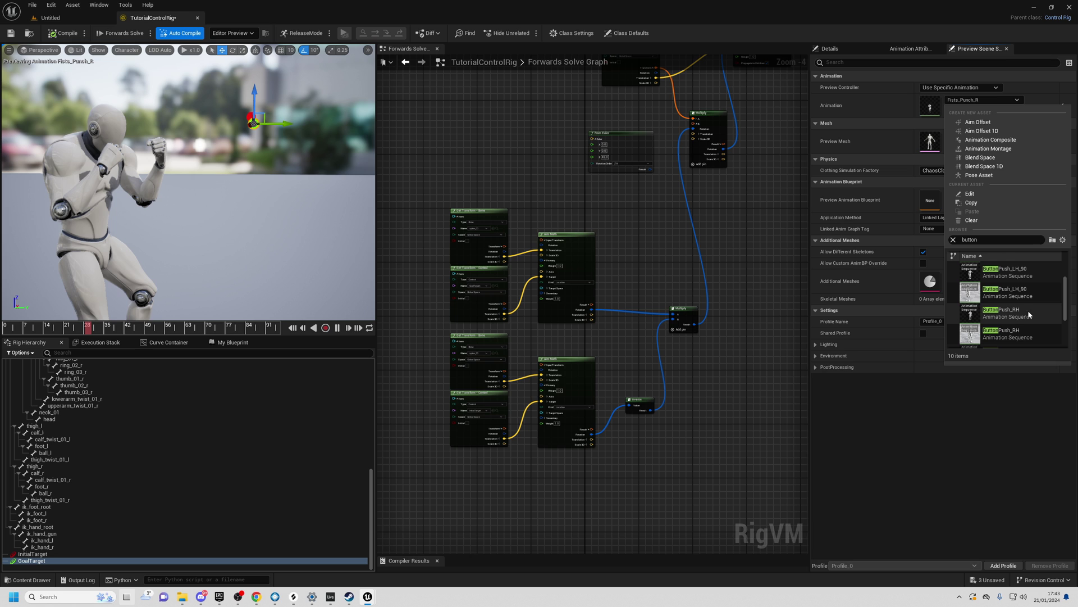
{"action": "left_click", "coordinate": [1013, 314]}
- Disconnect the Forwards Solve Execute output from the spine_03 Set Transform node and compile the control rig
{"action": "mouse_move", "coordinate": [225, 185]}
{"action": "left_mouse_down", "text": "alt"}
{"action": "mouse_move", "coordinate": [168, 185]}
{"action": "mouse_move", "coordinate": [235, 185]}
{"action": "left_mouse_up", "text": "alt"}
{"action": "scroll", "coordinate": [624, 179], "scroll_direction": "down", "scroll_amount": 1}
{"action": "right_click_drag", "start_coordinate": [624, 179], "coordinate": [630, 231]}
{"action": "scroll", "coordinate": [630, 230], "scroll_direction": "up", "scroll_amount": 5}
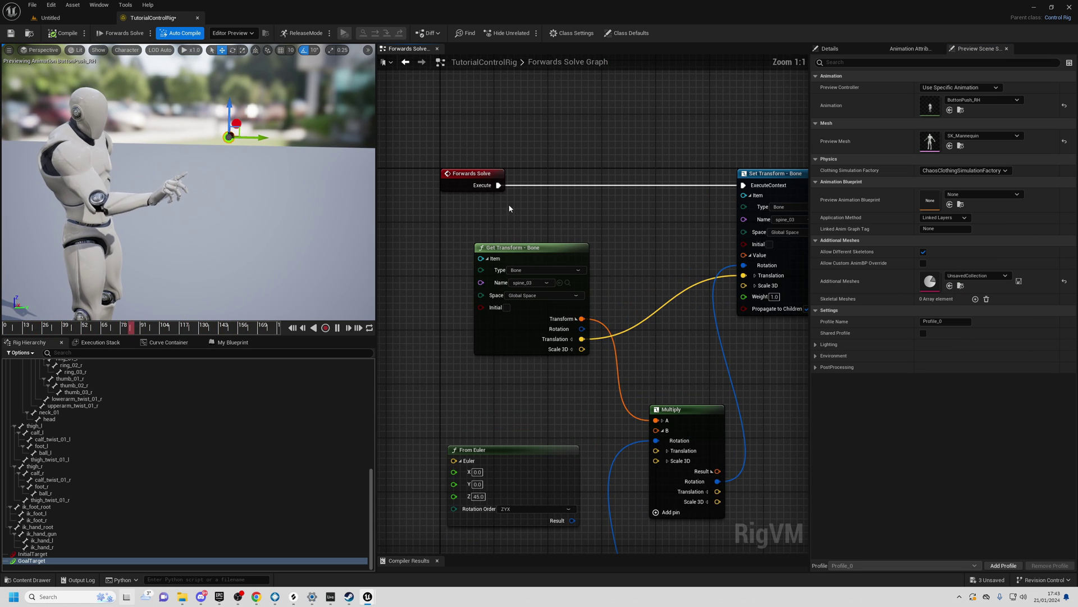
{"action": "left_click", "coordinate": [62, 33]}
{"action": "mouse_move", "coordinate": [186, 168]}
{"action": "right_mouse_down"}
{"action": "mouse_move", "coordinate": [143, 214]}
{"action": "mouse_move", "coordinate": [112, 196]}
{"action": "mouse_move", "coordinate": [219, 191]}
{"action": "mouse_move", "coordinate": [140, 191]}
{"action": "mouse_move", "coordinate": [174, 183]}
{"action": "right_mouse_up"}
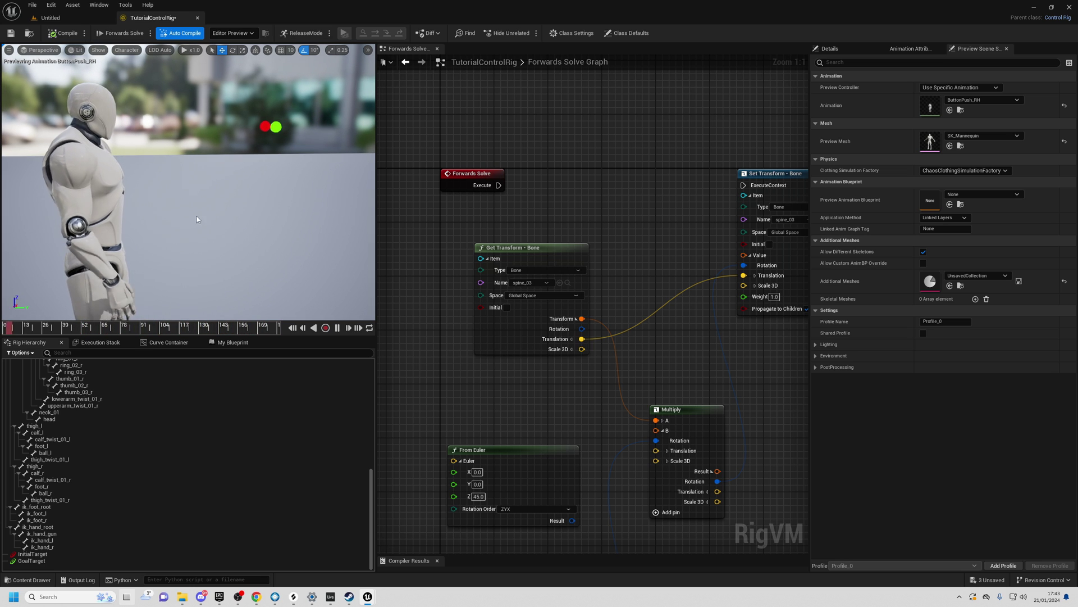
- Scrub the button push animation to the full arm reach and move InitialTarget to the outstretched fingertip
{"action": "left_click", "coordinate": [228, 329]}
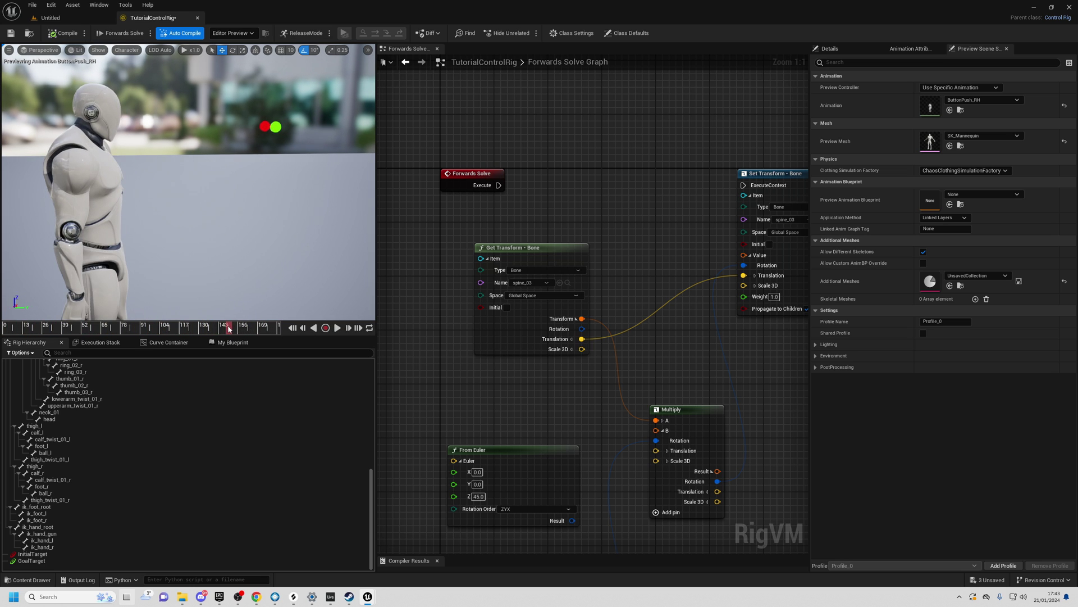
{"action": "left_click_drag", "start_coordinate": [207, 329], "coordinate": [100, 325]}
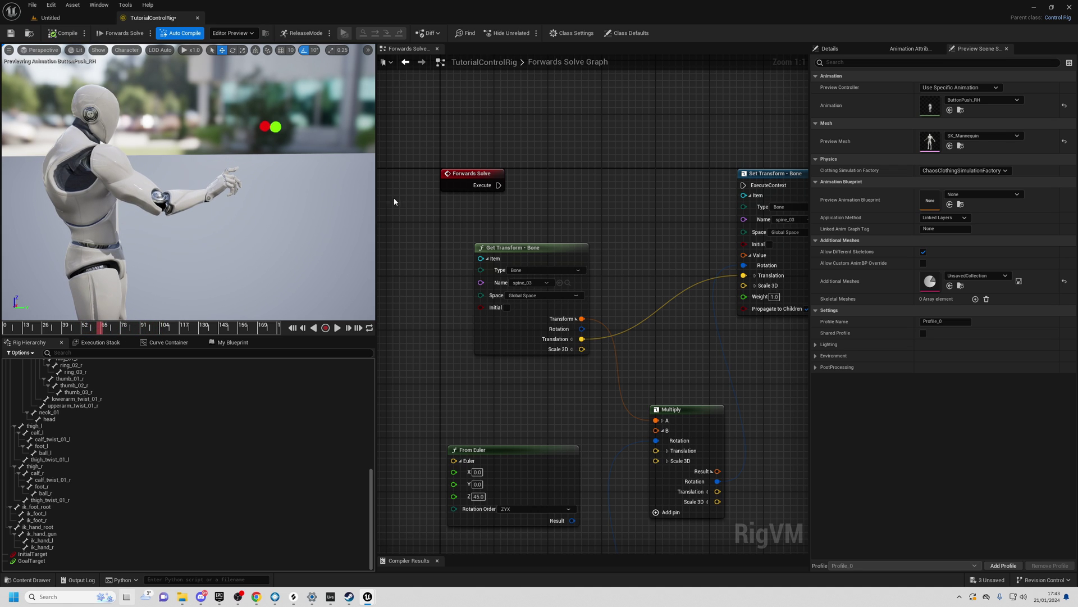
{"action": "left_click", "coordinate": [275, 127]}
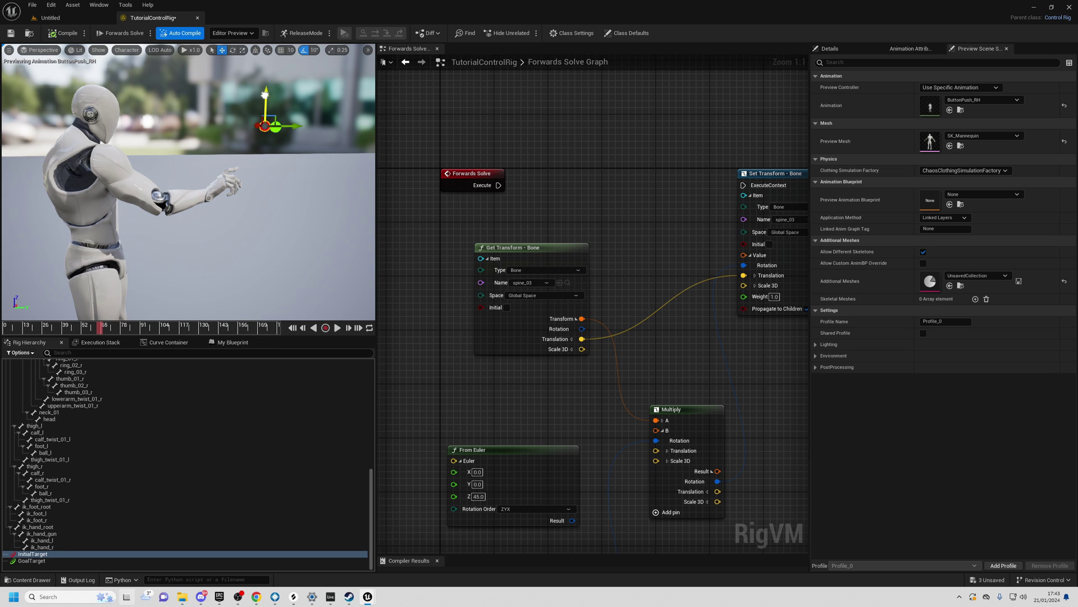
{"action": "left_click_drag", "start_coordinate": [262, 145], "coordinate": [261, 142]}
{"action": "right_click_drag", "start_coordinate": [261, 142], "coordinate": [107, 143]}
{"action": "left_click_drag", "start_coordinate": [176, 149], "coordinate": [309, 154], "text": "alt"}
- Set InitialTarget's offset transform from its current transform and compile the control rig
{"action": "right_click", "coordinate": [24, 555]}
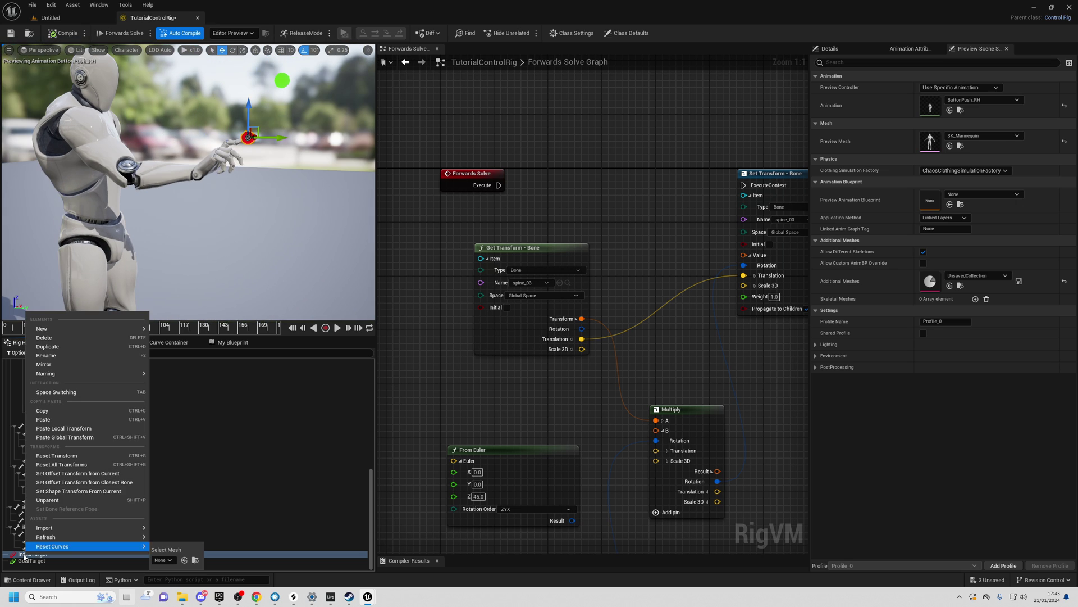
{"action": "left_click", "coordinate": [21, 556]}
{"action": "right_click", "coordinate": [30, 556]}
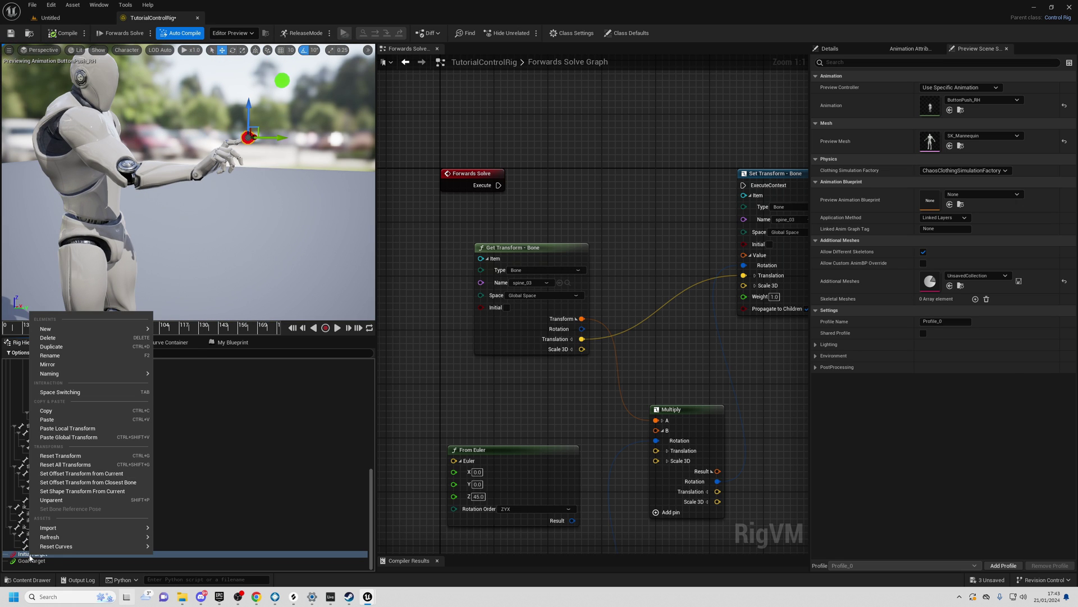
{"action": "left_click", "coordinate": [80, 475]}
{"action": "left_click", "coordinate": [72, 36]}
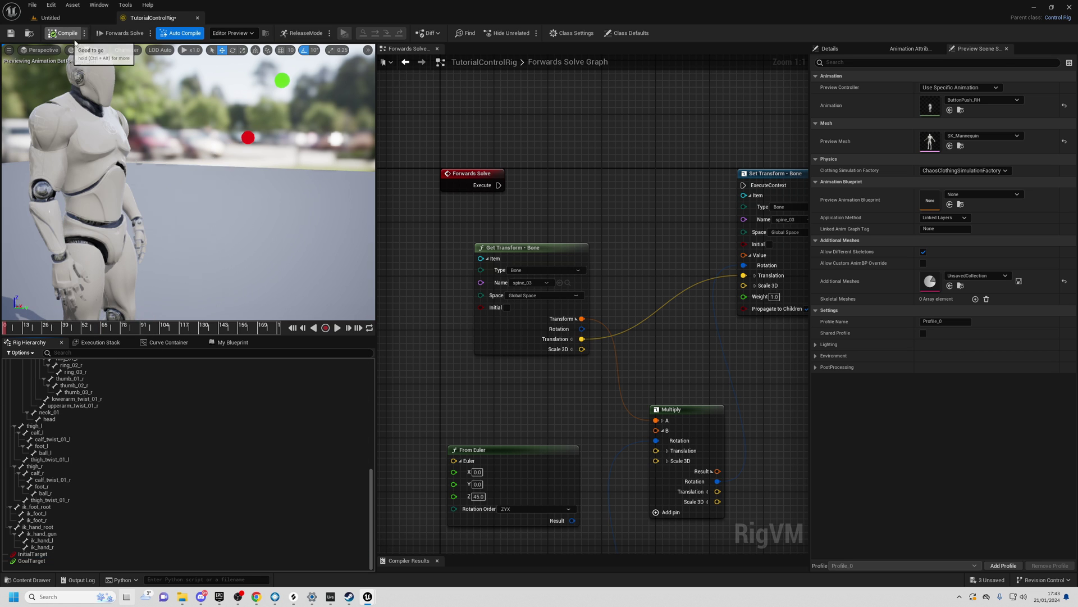
- Scrub back to the full arm reach, check InitialTarget's position, and move GoalTarget close to it near the fingertip
{"action": "left_click", "coordinate": [246, 137]}
{"action": "left_click_drag", "start_coordinate": [5, 332], "coordinate": [103, 336]}
{"action": "right_click_drag", "start_coordinate": [179, 313], "coordinate": [225, 317]}
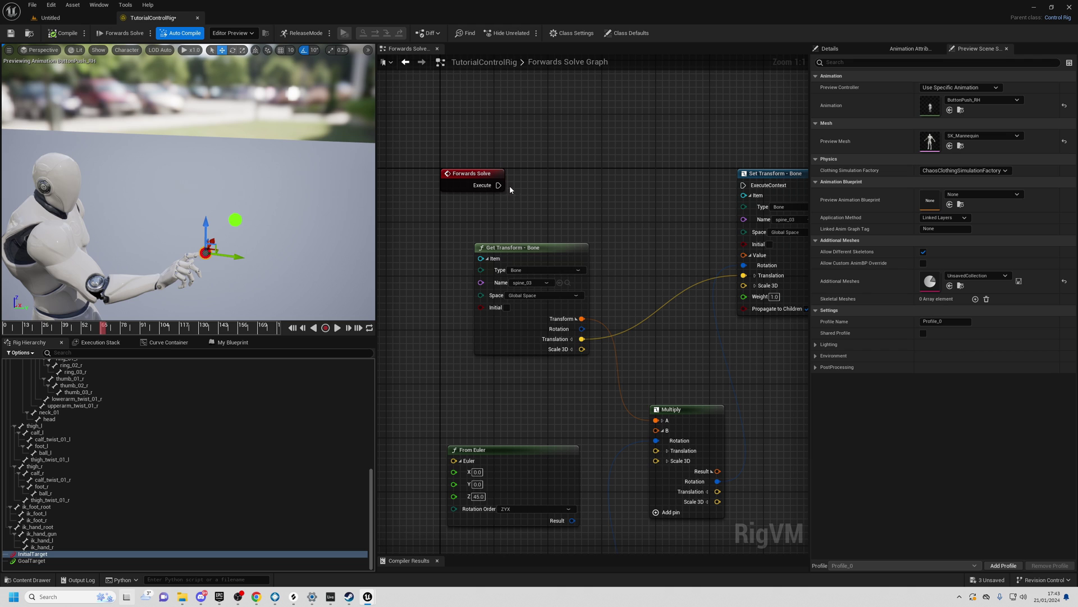
{"action": "left_click", "coordinate": [235, 220]}
{"action": "left_click_drag", "start_coordinate": [236, 220], "coordinate": [123, 149], "text": "alt"}
{"action": "left_click_drag", "start_coordinate": [243, 200], "coordinate": [220, 226]}
{"action": "left_click_drag", "start_coordinate": [219, 226], "coordinate": [339, 171], "text": "alt"}
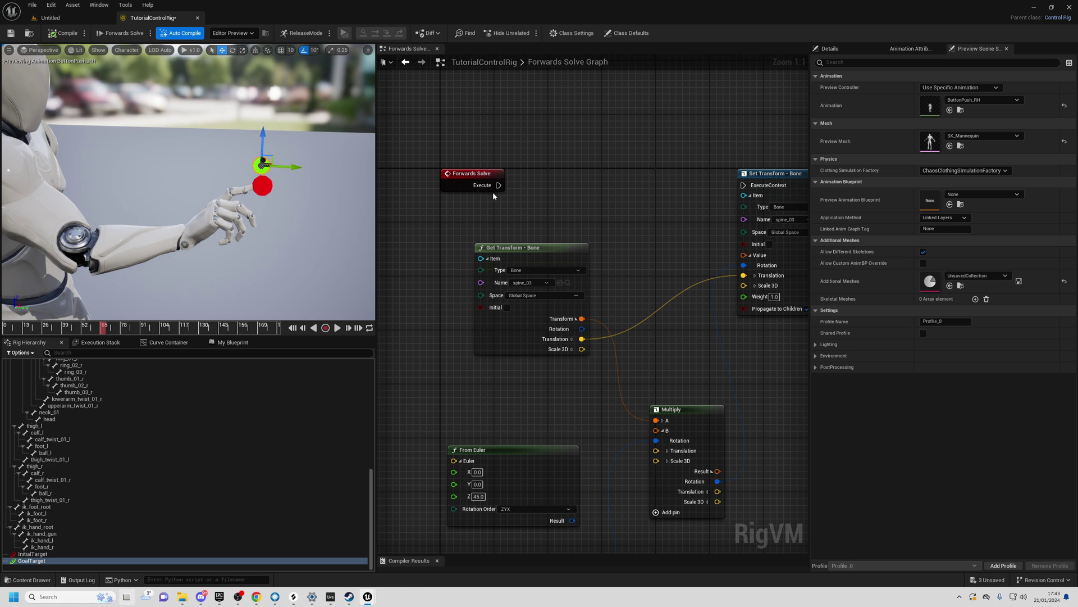
- Reconnect the Forwards Solve Execute output to the spine_03 Set Transform node and play the button push animation
{"action": "right_click_drag", "start_coordinate": [788, 170], "coordinate": [760, 176]}
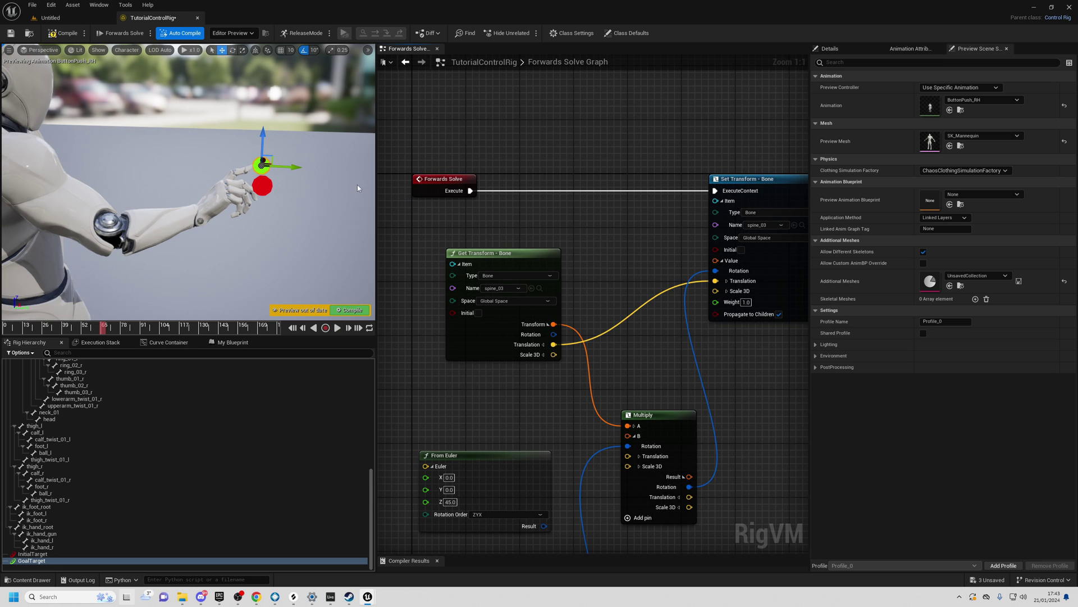
{"action": "left_click_drag", "start_coordinate": [314, 225], "coordinate": [287, 213], "text": "alt"}
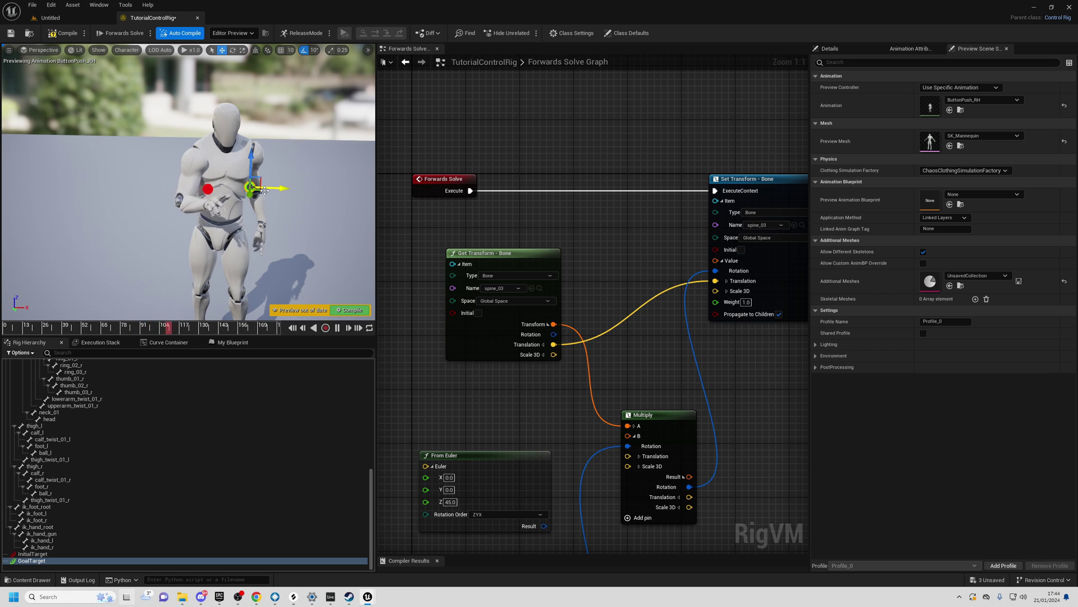
- Move GoalTarget around InitialTarget during playback and view the button push aiming from the front, side and above
{"action": "left_click_drag", "start_coordinate": [265, 191], "coordinate": [368, 152]}
{"action": "left_click_drag", "start_coordinate": [174, 165], "coordinate": [194, 218]}
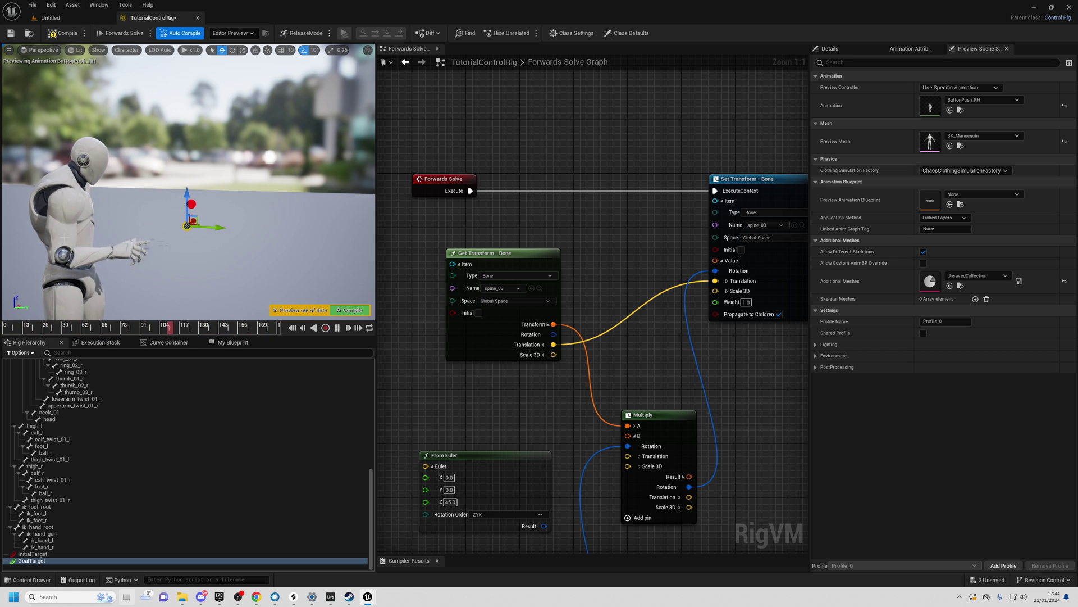
{"action": "left_click_drag", "start_coordinate": [59, 212], "coordinate": [12, 281], "text": "alt"}
{"action": "scroll", "coordinate": [168, 193], "scroll_direction": "down", "scroll_amount": 4}
{"action": "left_click_drag", "start_coordinate": [209, 236], "coordinate": [200, 127], "text": "alt"}
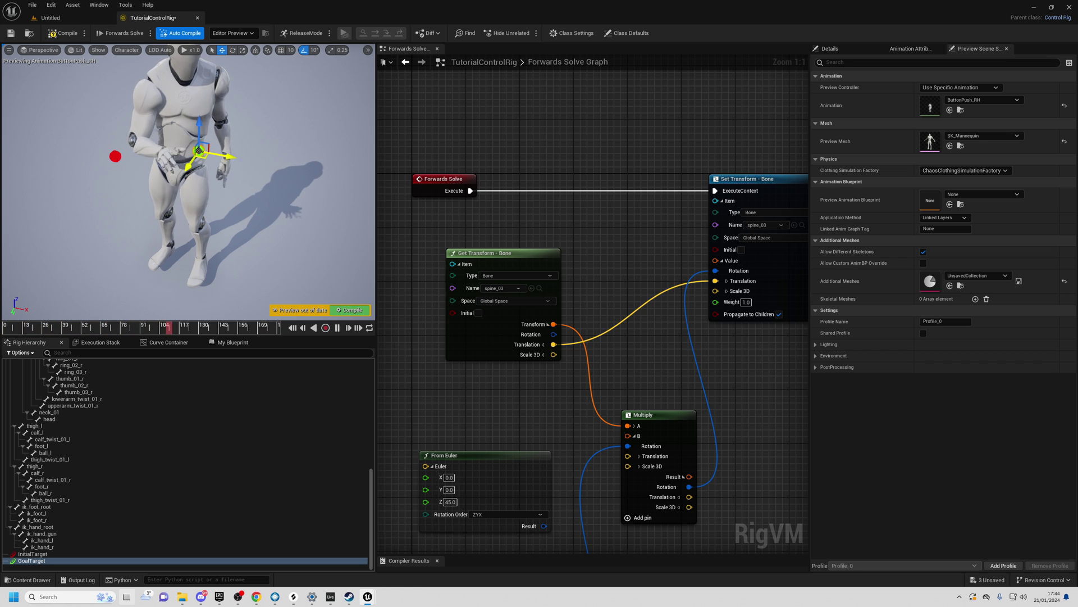
{"action": "left_click_drag", "start_coordinate": [224, 160], "coordinate": [264, 213], "text": "alt"}
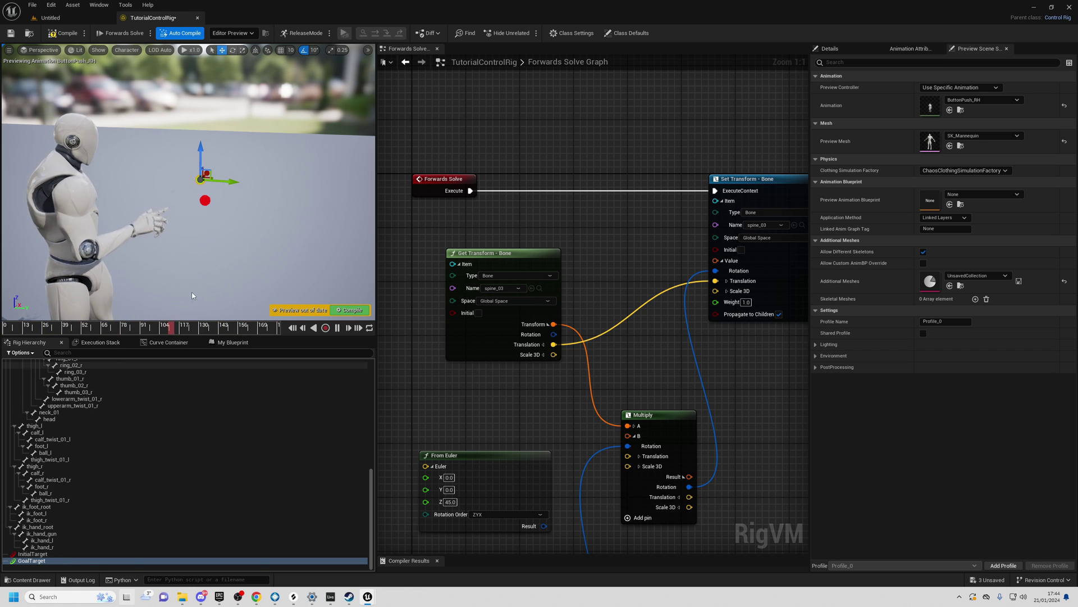
- Create an Animation Blueprint from the SK_Mannequin skeletal mesh in the Mesh folder, keep its default name, and open it
{"action": "left_click", "coordinate": [50, 18]}
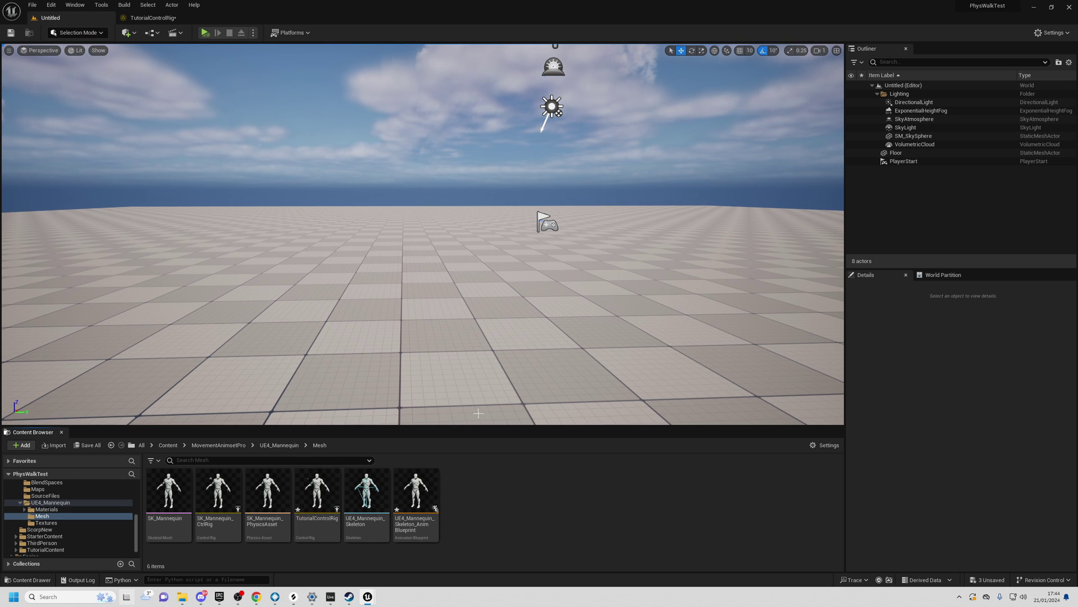
{"action": "right_click", "coordinate": [160, 499]}
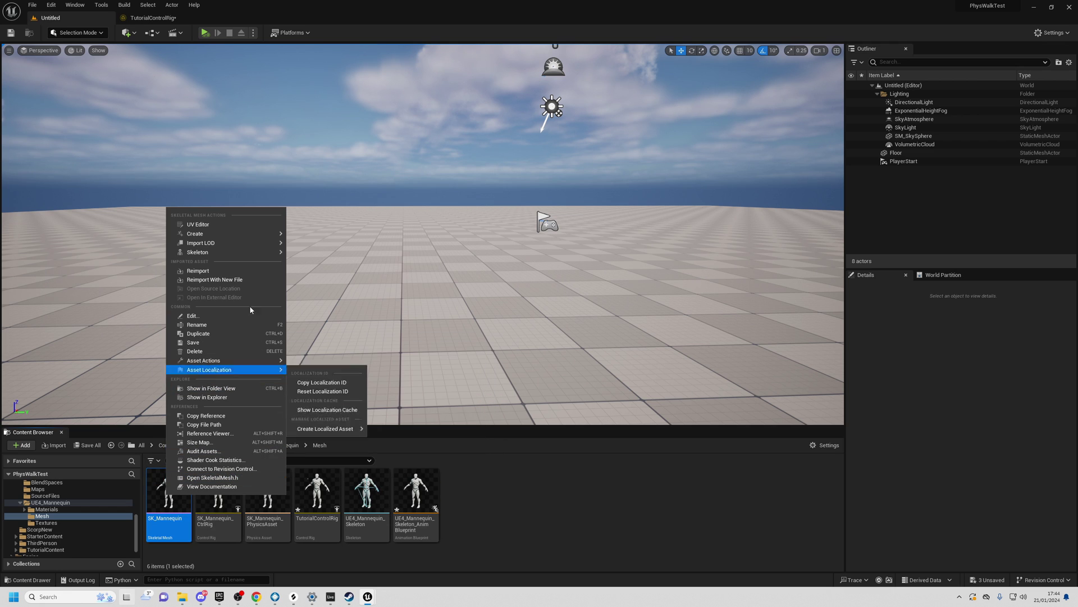
{"action": "mouse_move", "coordinate": [219, 235]}
{"action": "left_click", "coordinate": [320, 265]}
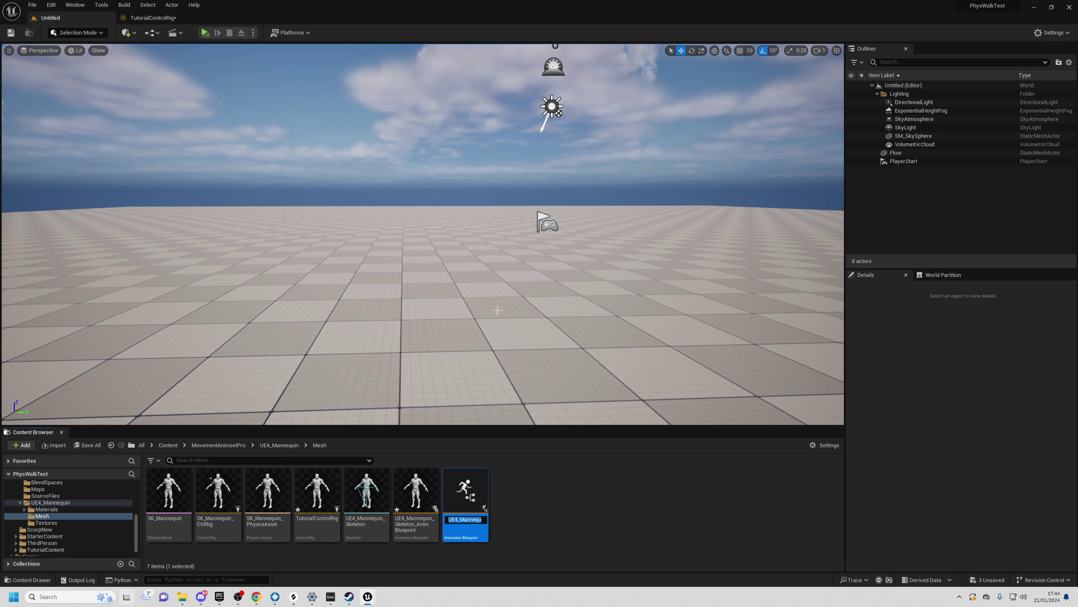
{"action": "double_click", "coordinate": [478, 494]}
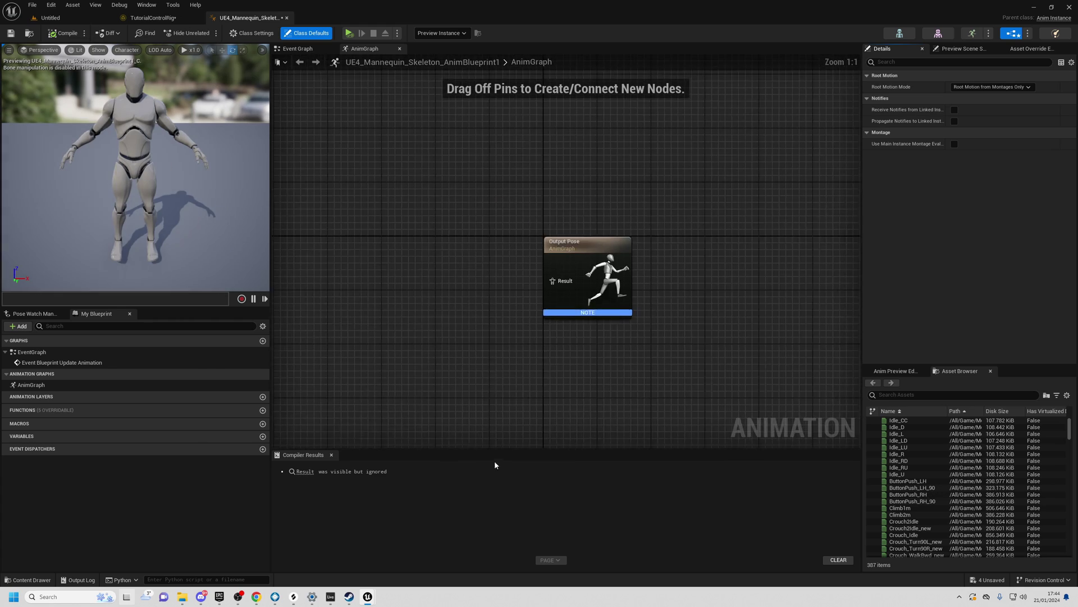
- Add a Control Rig node to the AnimGraph beside the Output Pose
{"action": "right_click", "coordinate": [473, 258]}
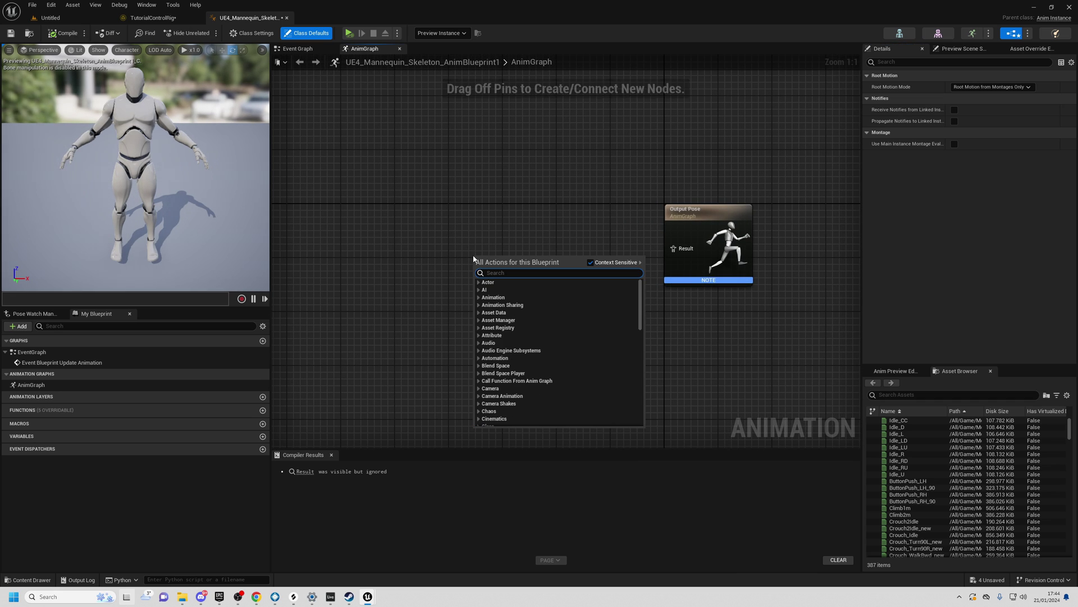
{"action": "type", "text": "contrro"}
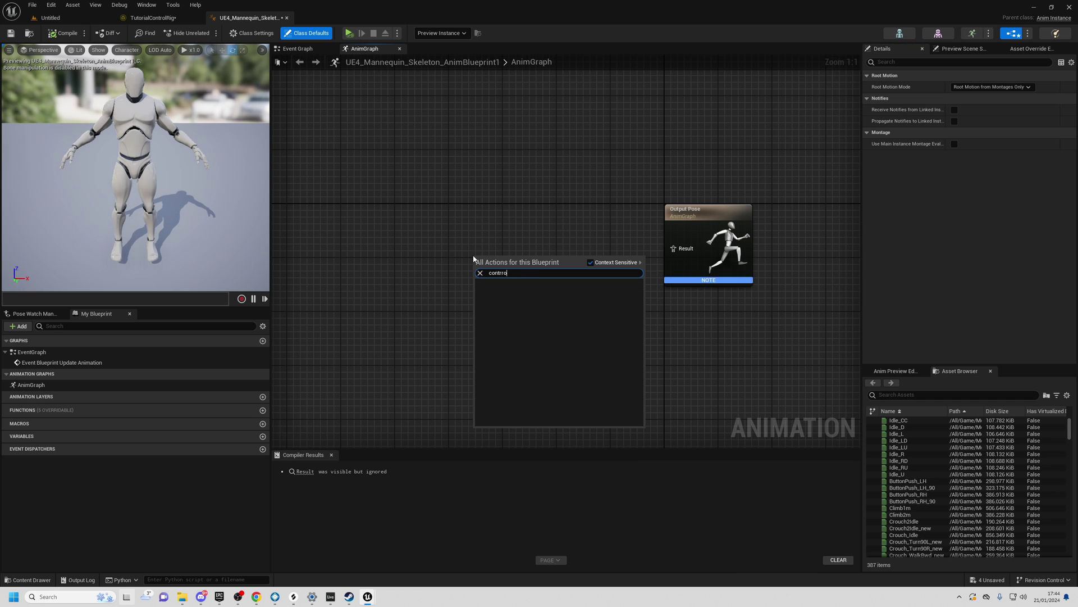
{"action": "key", "text": "BackSpace"}
{"action": "type", "text": "ol rig"}
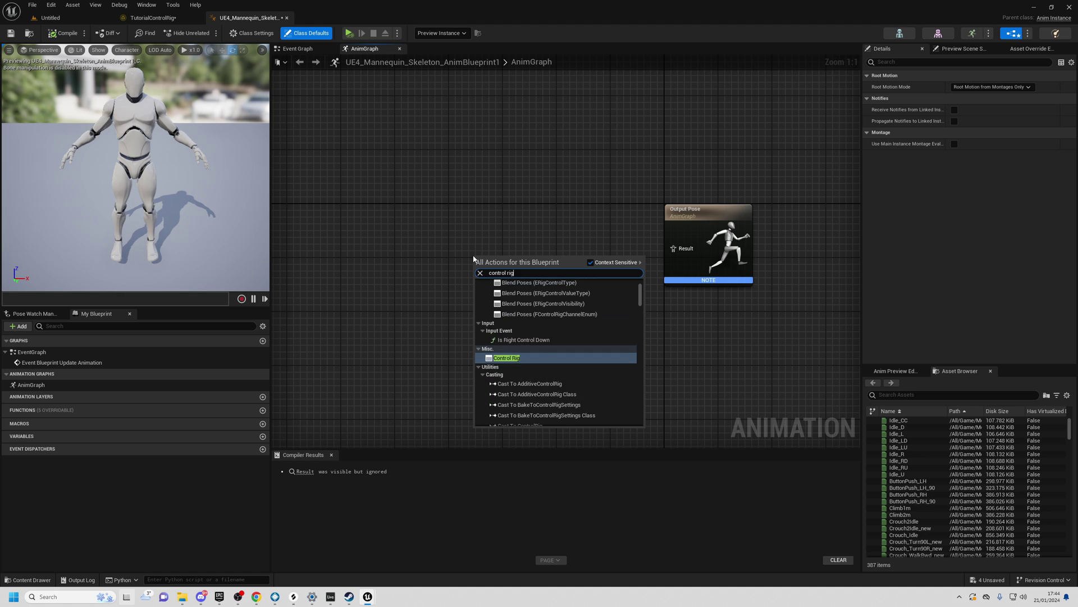
{"action": "left_click", "coordinate": [526, 357]}
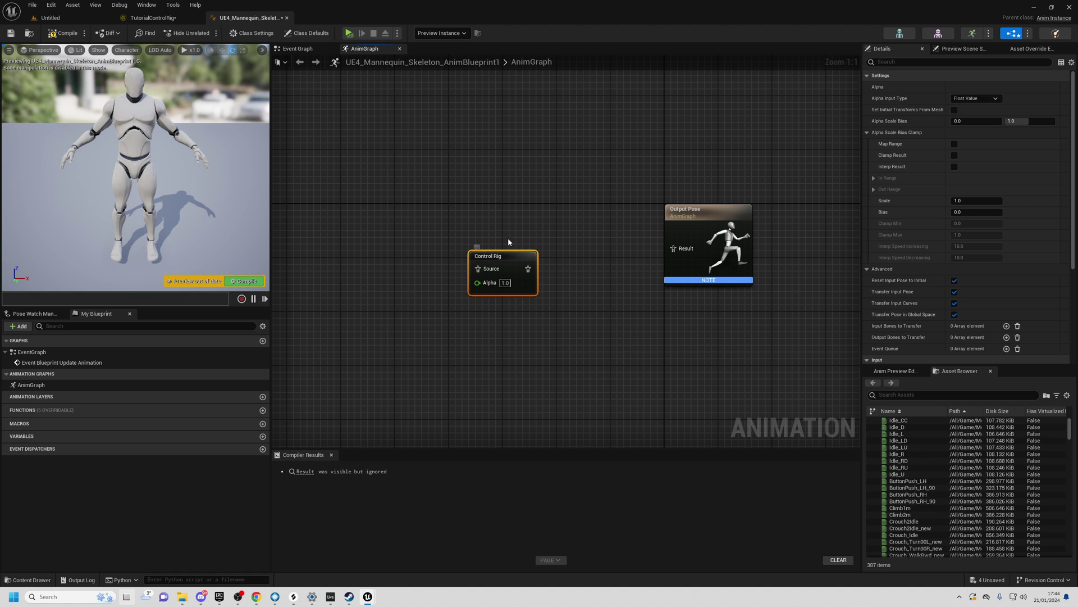
- Set the Control Rig node's Control Rig Class to TutorialControlRig
{"action": "scroll", "coordinate": [974, 281], "scroll_direction": "down", "scroll_amount": 5}
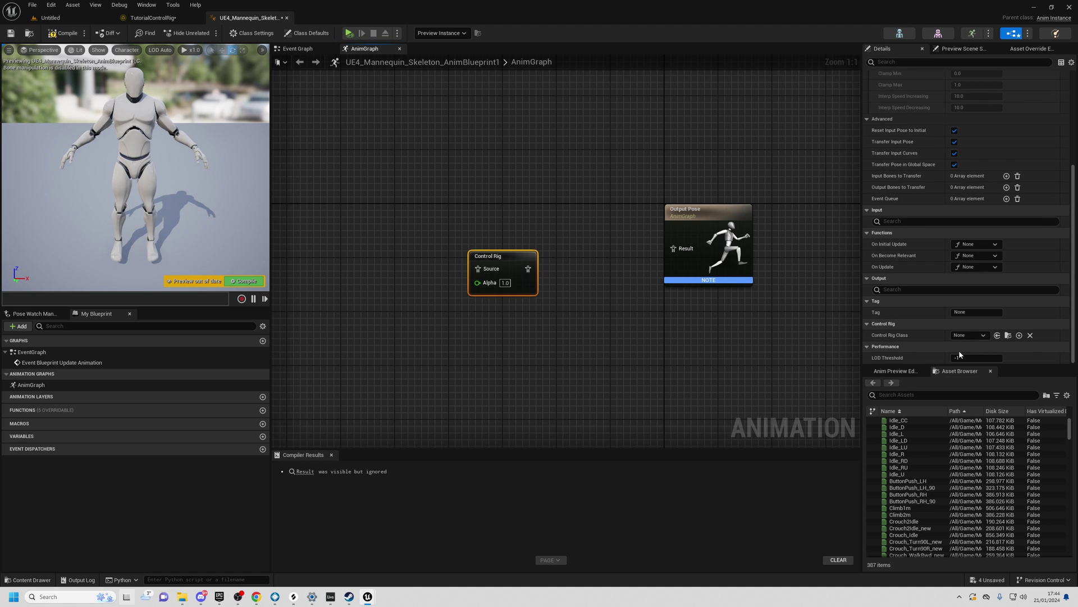
{"action": "left_click", "coordinate": [964, 339]}
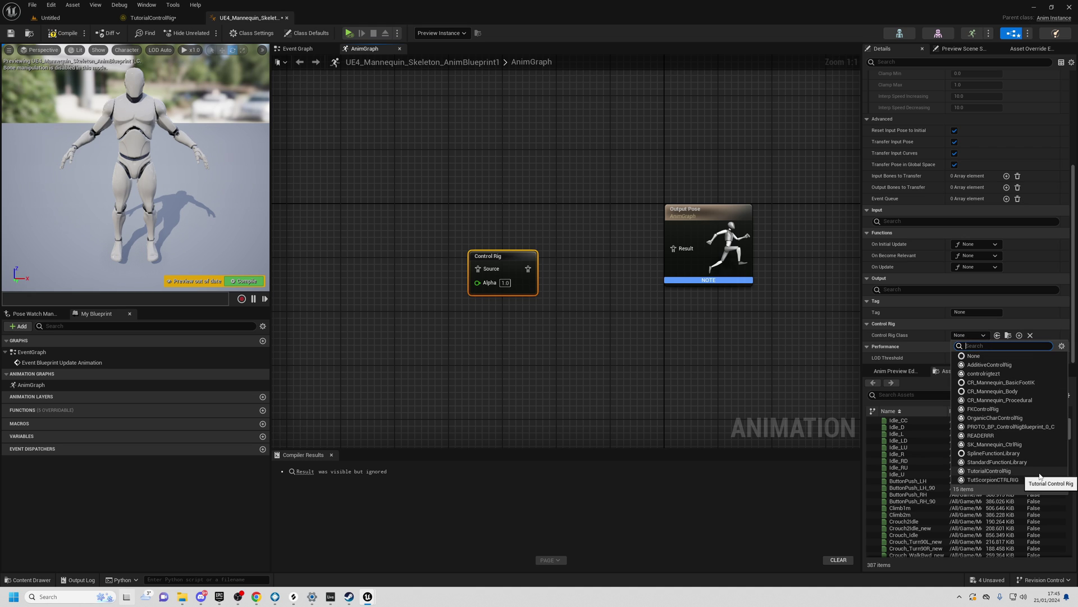
{"action": "left_click", "coordinate": [990, 471]}
{"action": "left_click", "coordinate": [679, 321]}
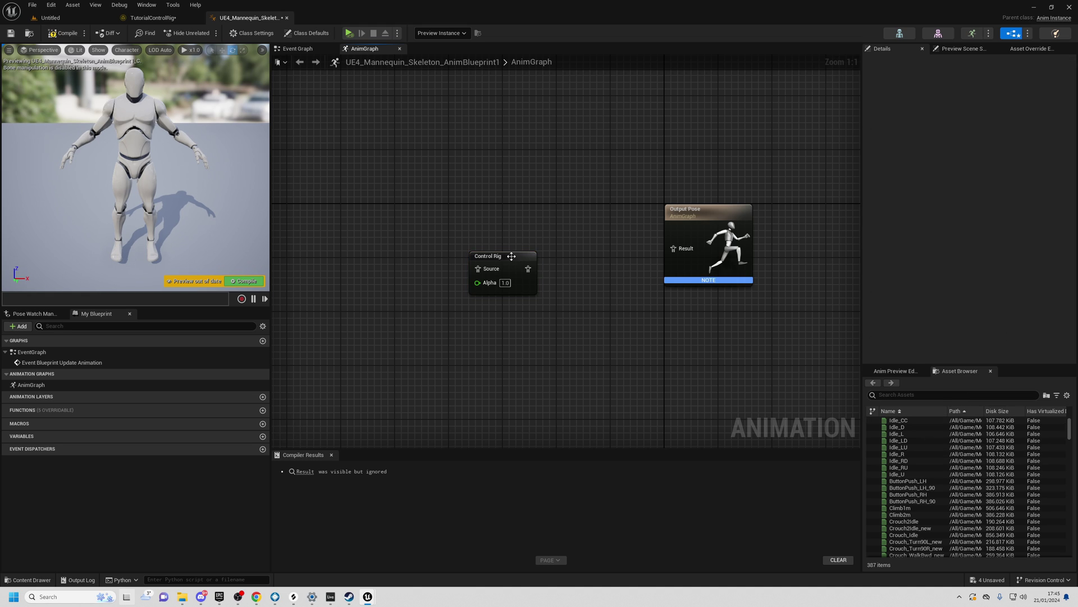
- Connect the Control Rig node's output to the Output Pose Result, align the nodes, and compile the Animation Blueprint
{"action": "left_click_drag", "start_coordinate": [529, 268], "coordinate": [542, 235]}
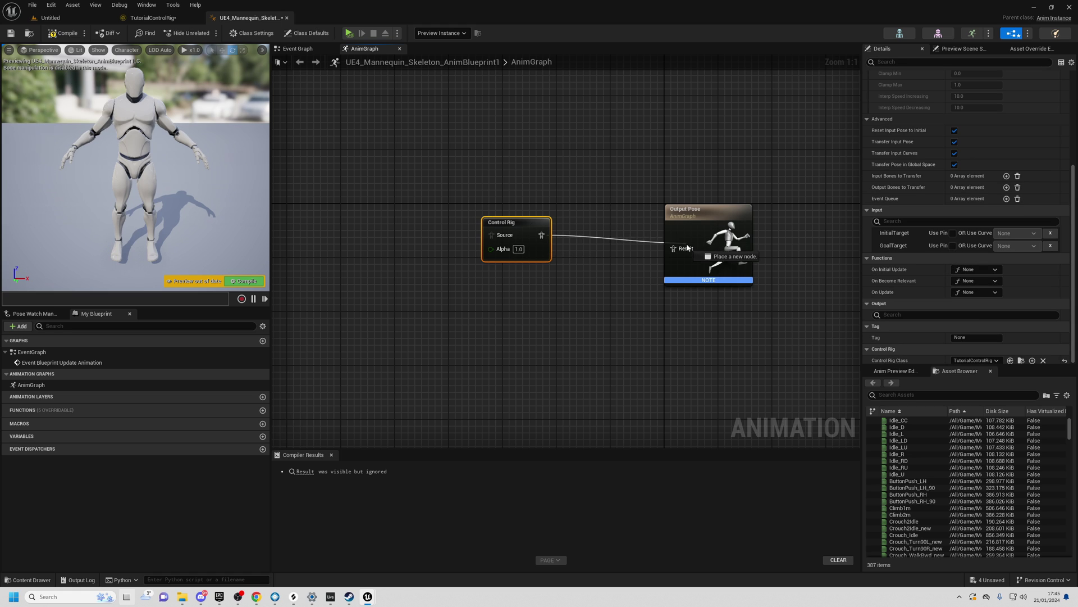
{"action": "left_click_drag", "start_coordinate": [709, 218], "coordinate": [701, 204]}
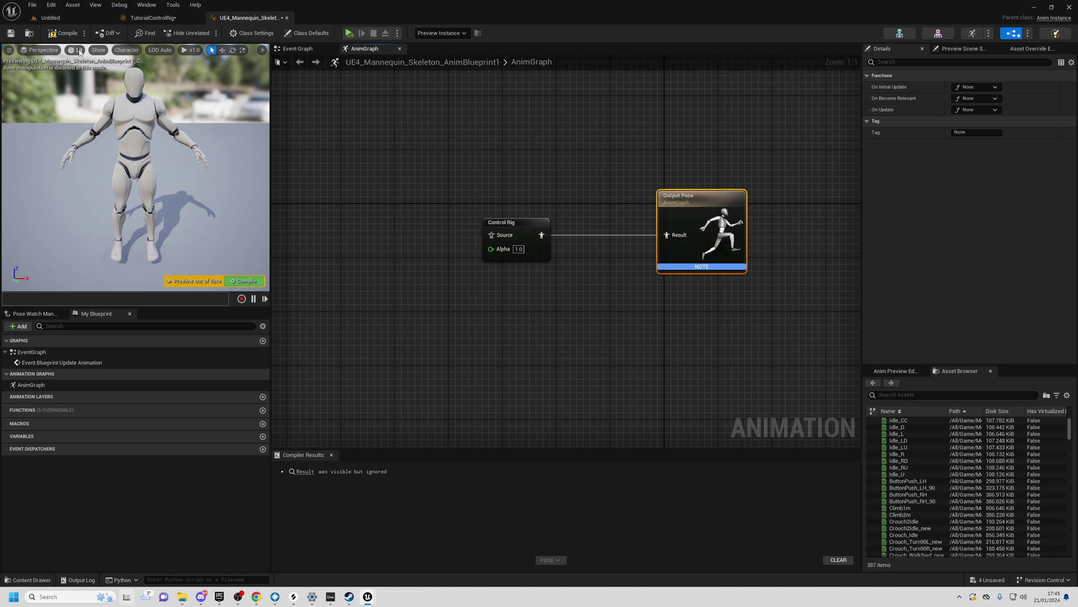
{"action": "left_click", "coordinate": [64, 33]}
- Search the animation assets for "button", add ButtonPush_RH as the Control Rig node's Source, and compile
{"action": "left_click", "coordinate": [508, 223]}
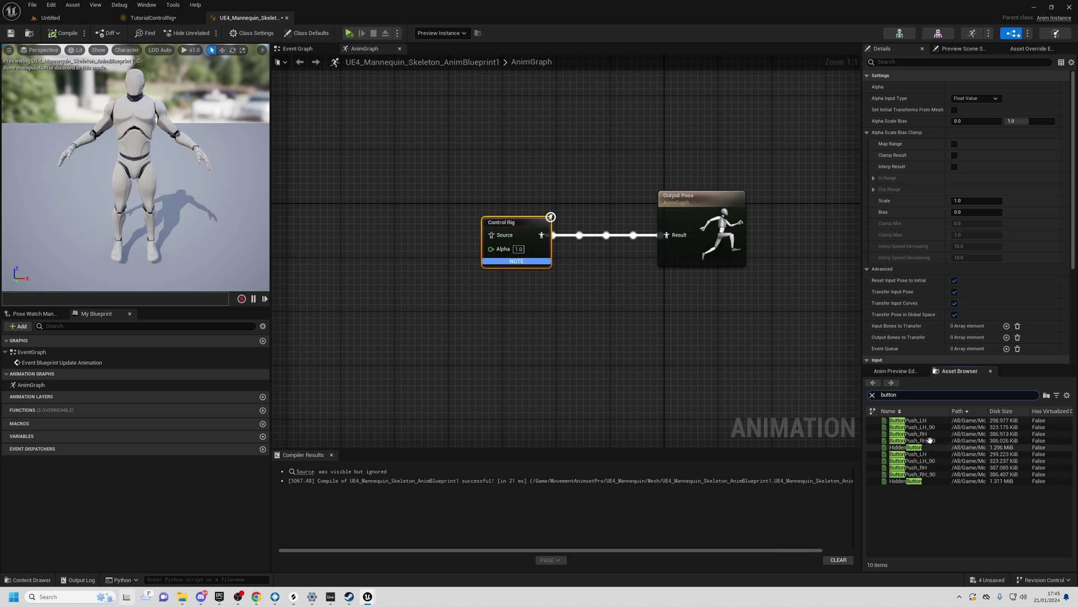
{"action": "left_click_drag", "start_coordinate": [930, 435], "coordinate": [399, 260]}
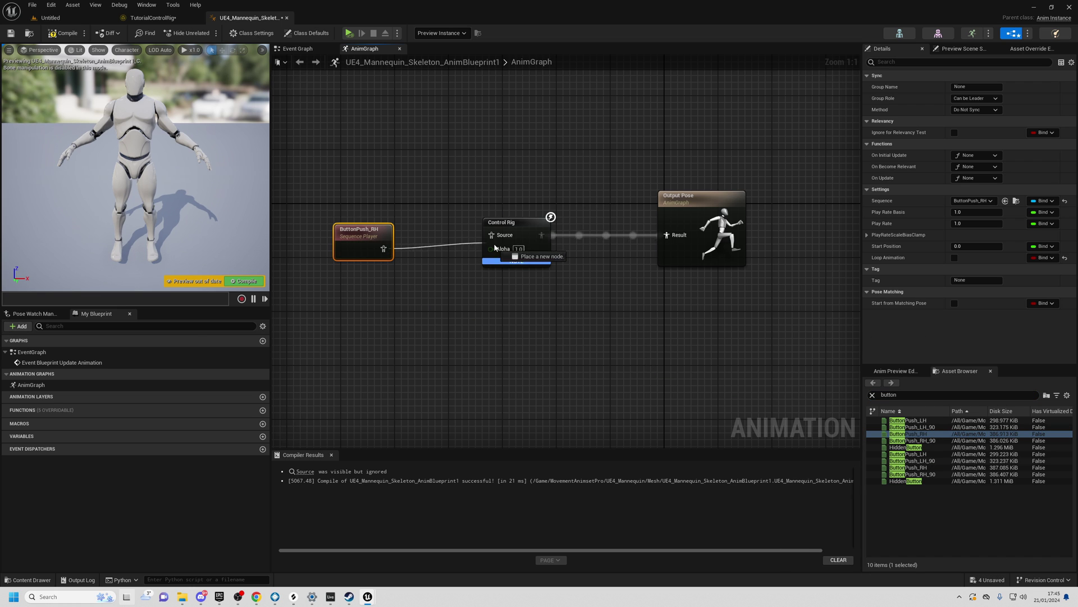
{"action": "left_click", "coordinate": [54, 35]}
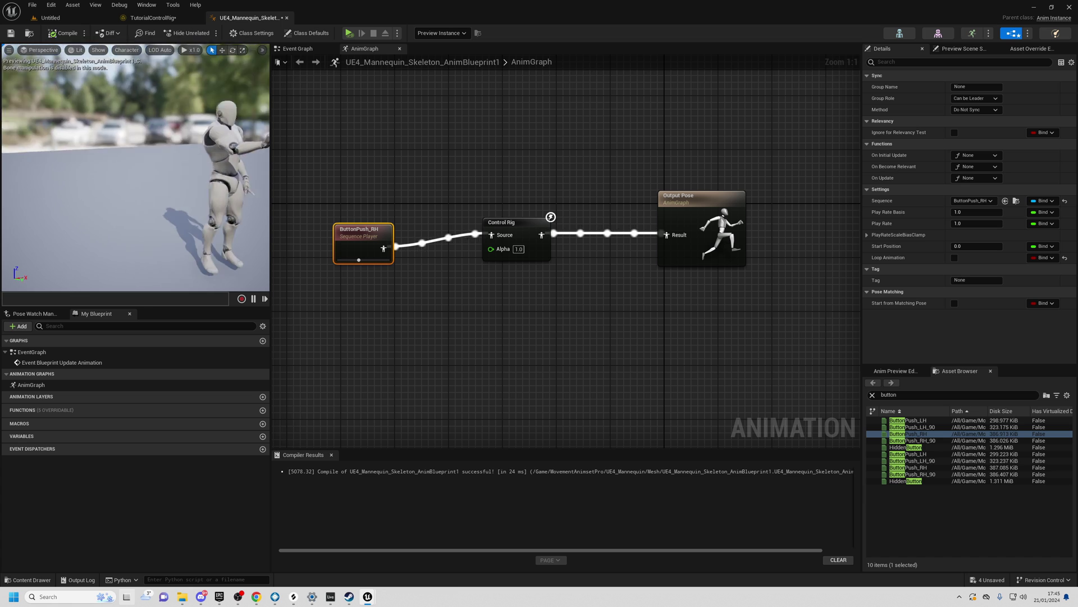
- Expose GoalTarget as an input pin on the Control Rig node
{"action": "left_click", "coordinate": [505, 223]}
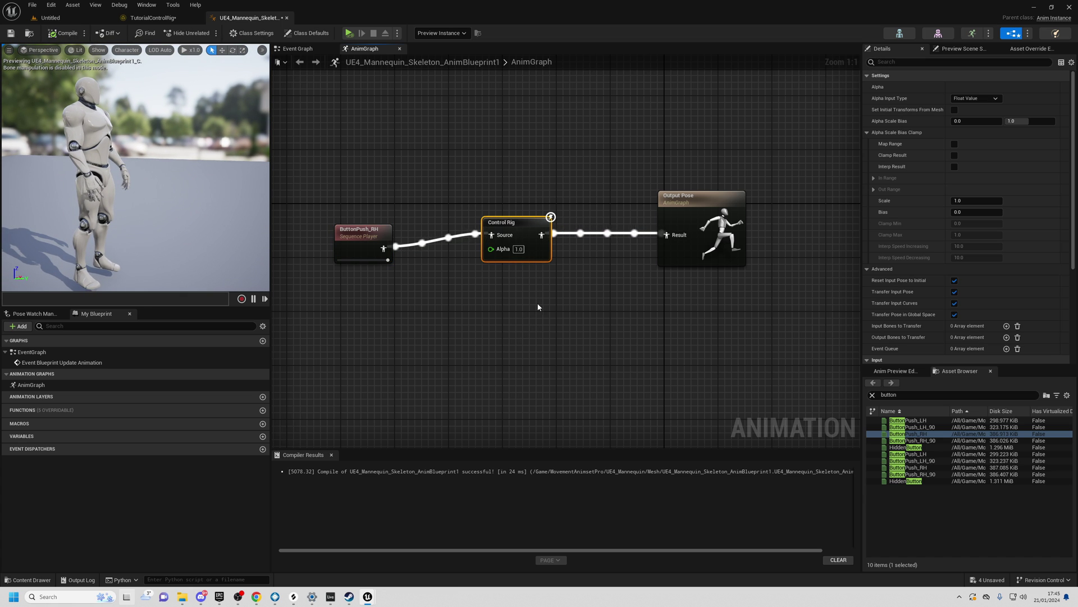
{"action": "scroll", "coordinate": [988, 262], "scroll_direction": "down", "scroll_amount": 5}
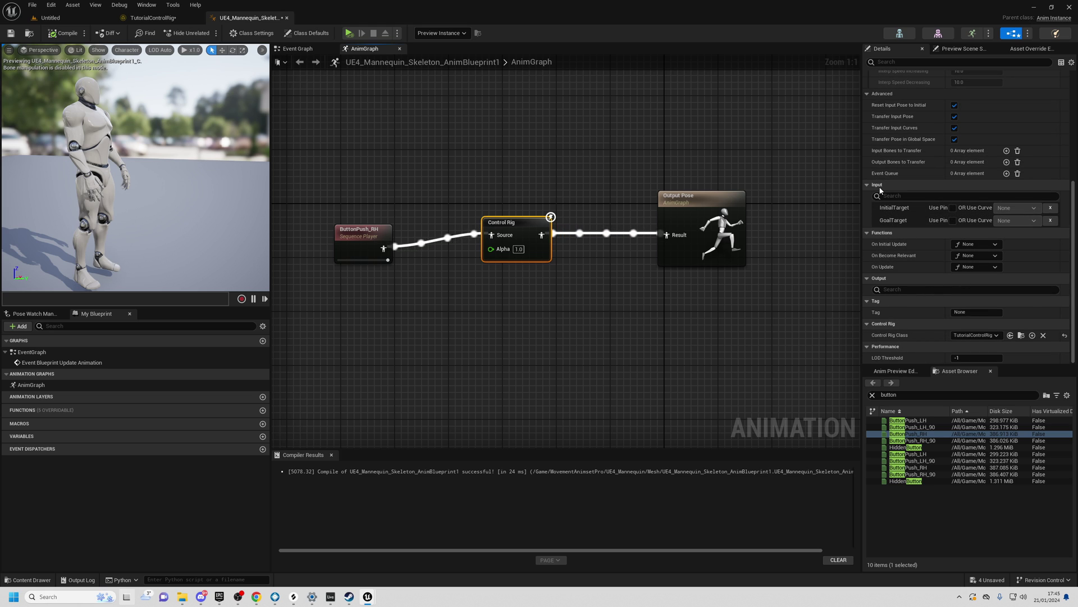
{"action": "left_click", "coordinate": [955, 221]}
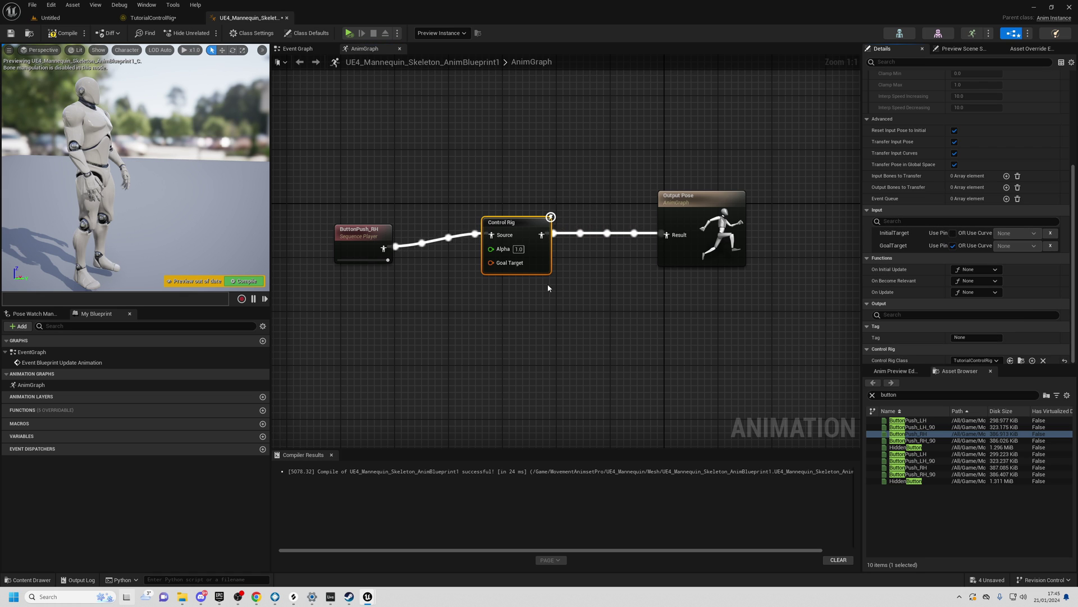
{"action": "left_click", "coordinate": [513, 272]}
- Examine GoalTarget's position relative to the mannequin in TutorialControlRig and compare it with the Goal Target pin in the Animation Blueprint
{"action": "left_click", "coordinate": [152, 18]}
{"action": "left_click_drag", "start_coordinate": [252, 220], "coordinate": [118, 221], "text": "alt"}
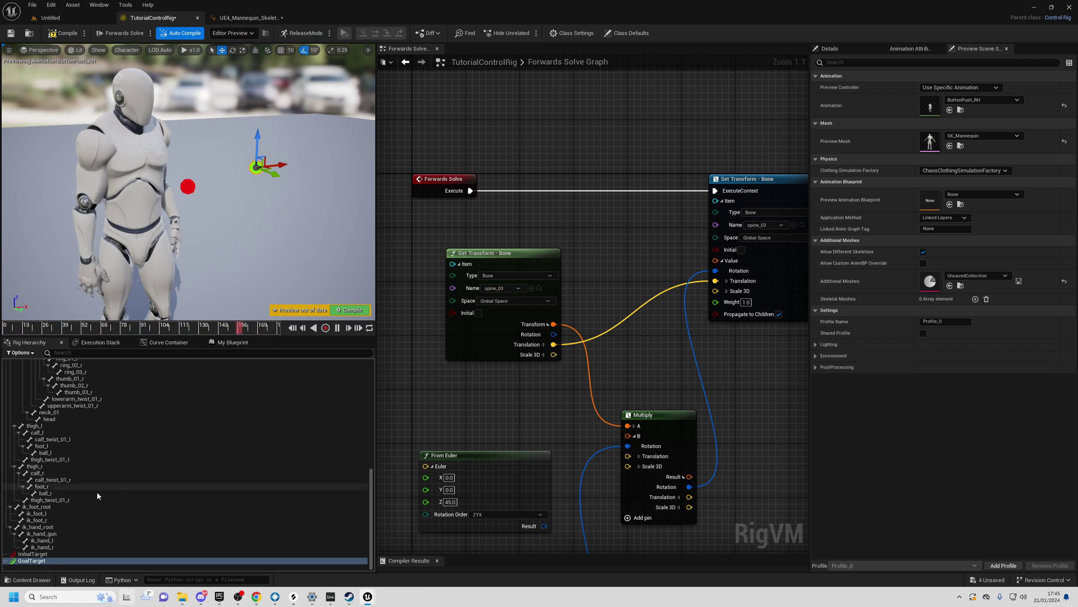
{"action": "left_click", "coordinate": [34, 561]}
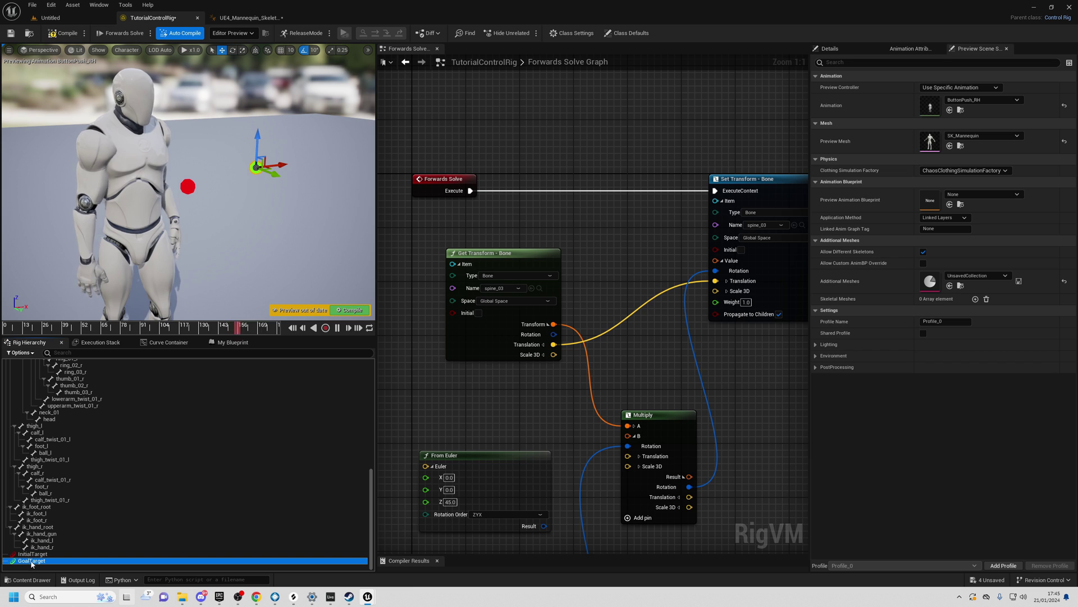
{"action": "left_click_drag", "start_coordinate": [230, 272], "coordinate": [225, 331], "text": "alt"}
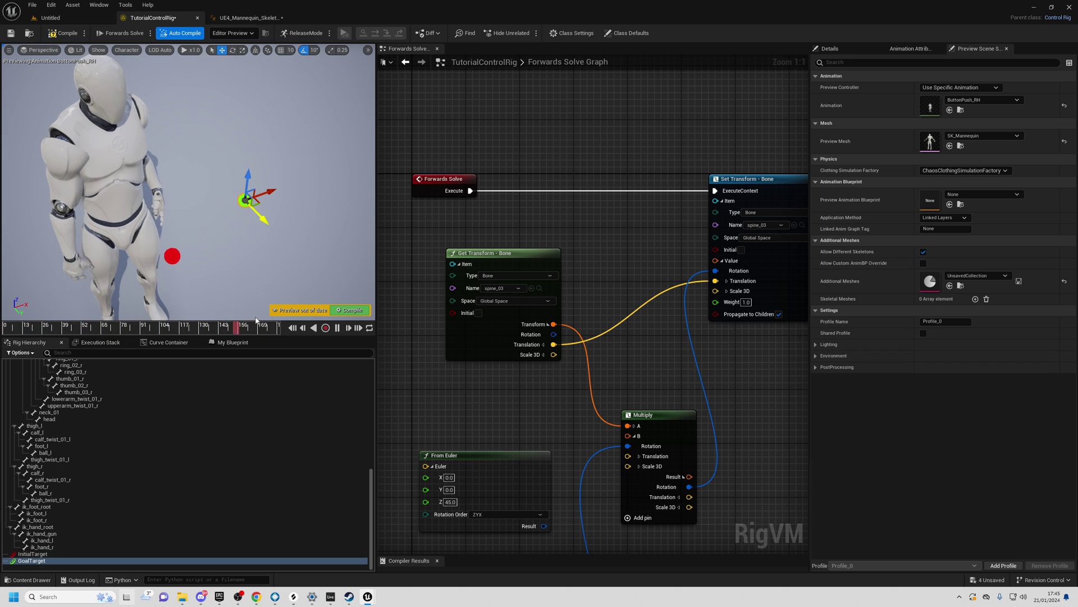
{"action": "left_click_drag", "start_coordinate": [244, 249], "coordinate": [253, 208], "text": "alt"}
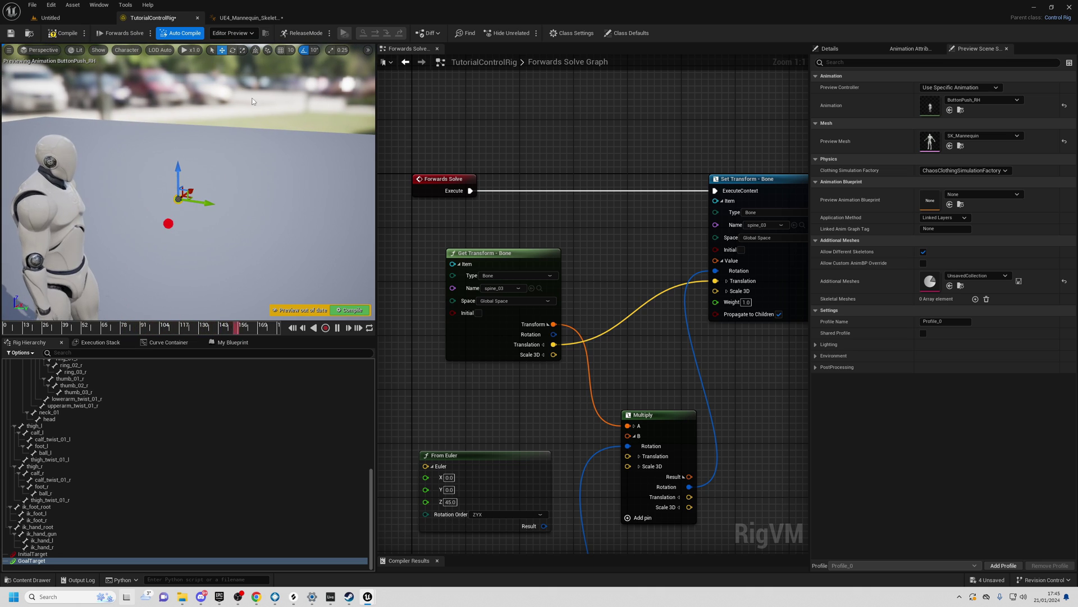
{"action": "left_click", "coordinate": [250, 17]}
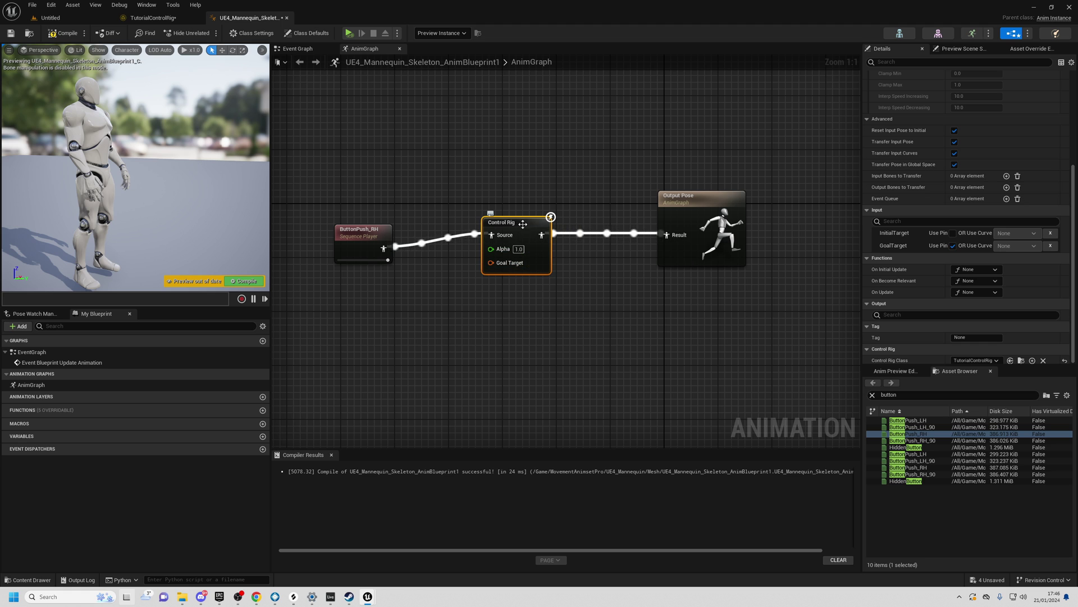
{"action": "left_click", "coordinate": [162, 19]}
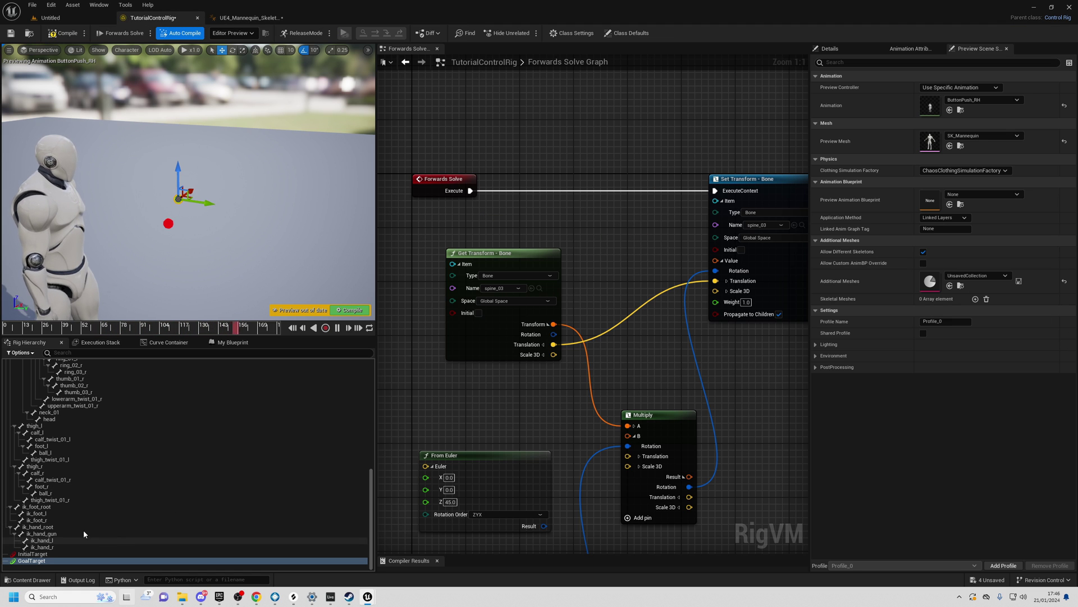
{"action": "right_click_drag", "start_coordinate": [224, 225], "coordinate": [203, 197]}
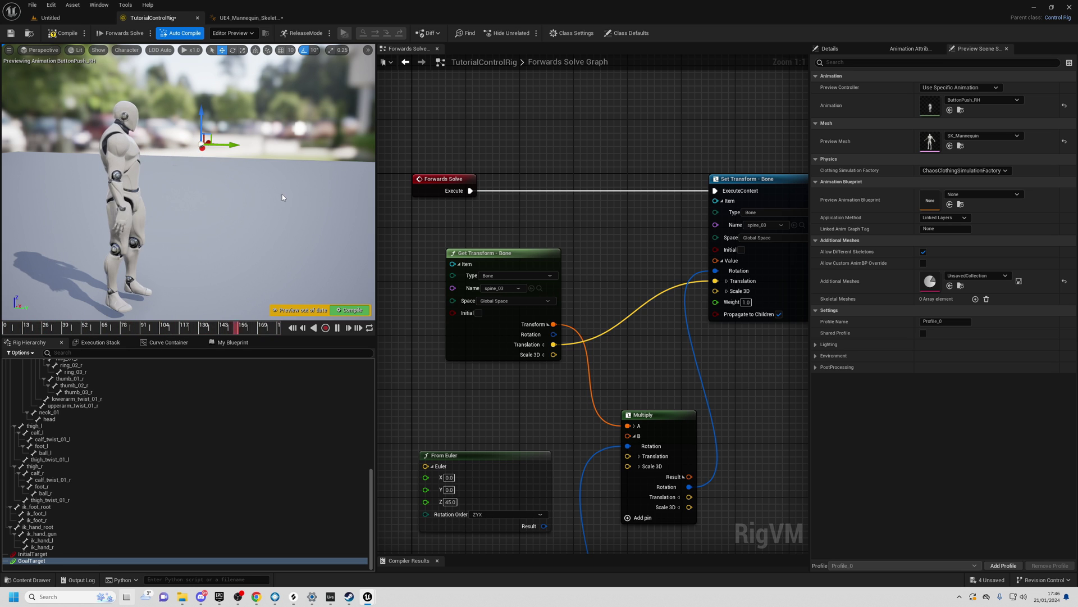
{"action": "scroll", "coordinate": [550, 319], "scroll_direction": "down", "scroll_amount": 5}
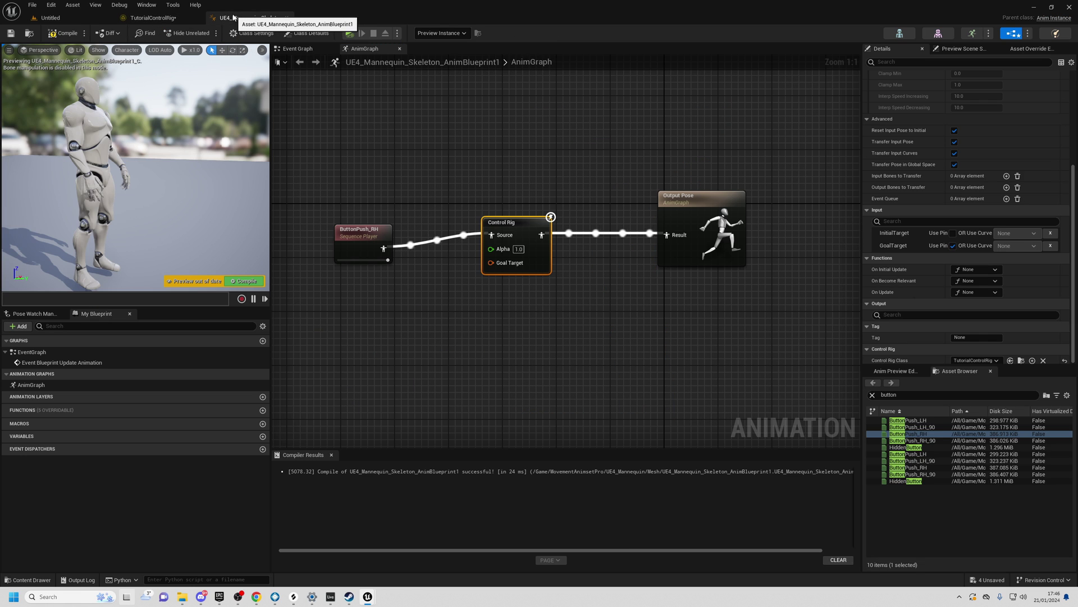
{"action": "left_click", "coordinate": [248, 18]}
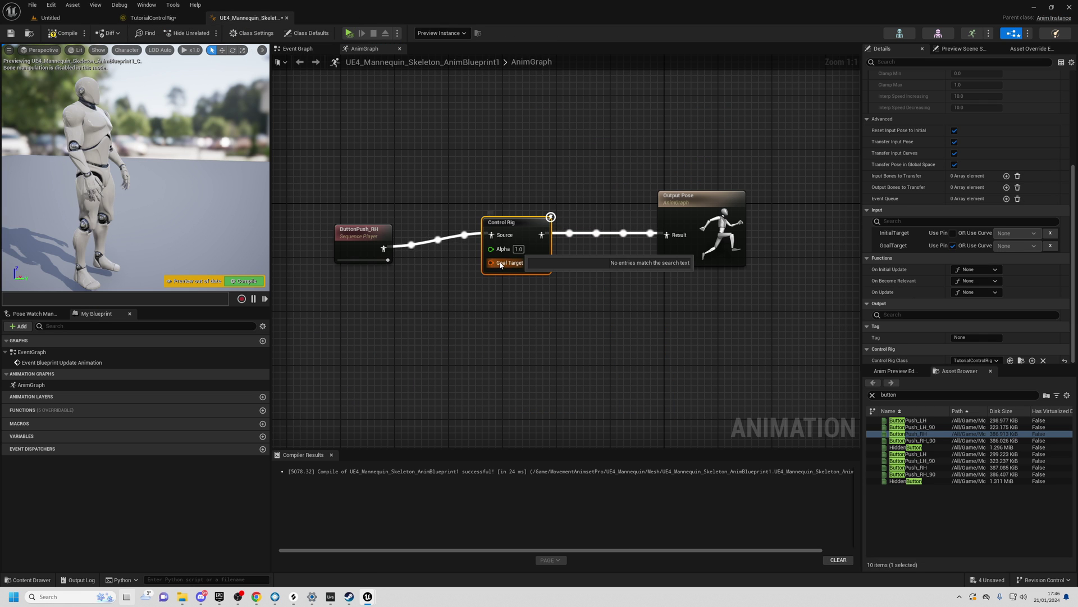
- In TutorialControlRig, move the GoalTarget Get Transform node aside and add a From World node fed by its Transform output
{"action": "left_click", "coordinate": [153, 17]}
{"action": "scroll", "coordinate": [483, 338], "scroll_direction": "up", "scroll_amount": 5}
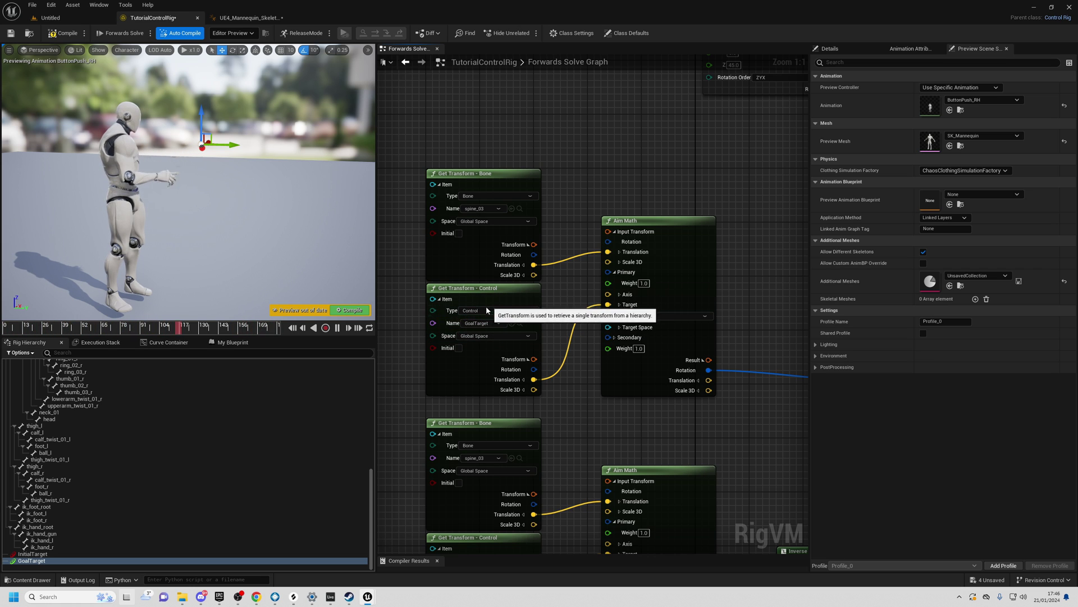
{"action": "left_click_drag", "start_coordinate": [467, 296], "coordinate": [422, 303]}
{"action": "right_click_drag", "start_coordinate": [523, 342], "coordinate": [582, 328]}
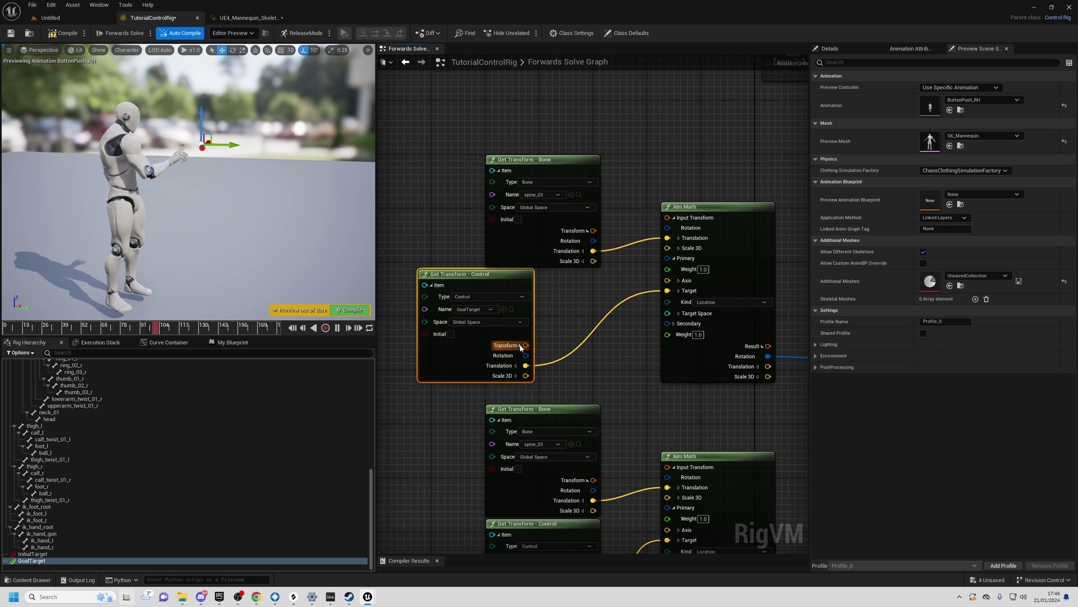
{"action": "left_click_drag", "start_coordinate": [526, 345], "coordinate": [557, 305]}
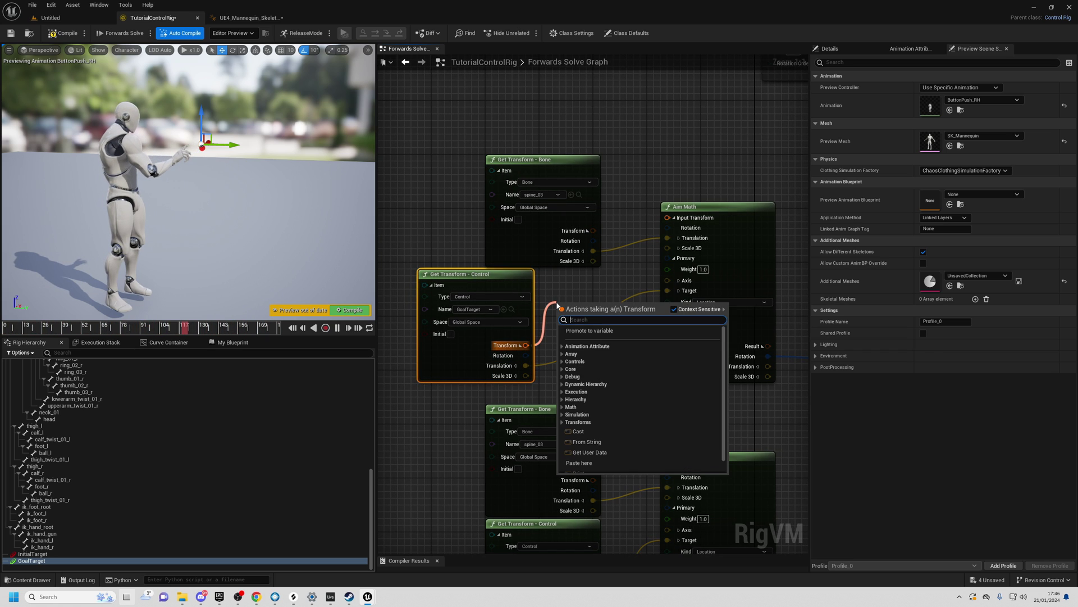
{"action": "type", "text": "from world"}
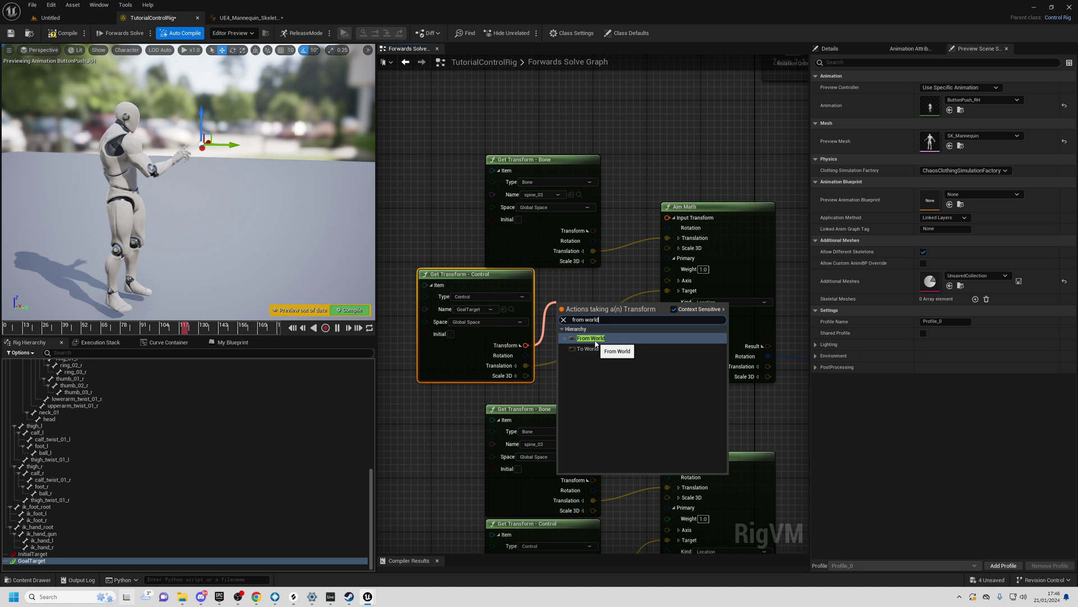
{"action": "left_click", "coordinate": [591, 338]}
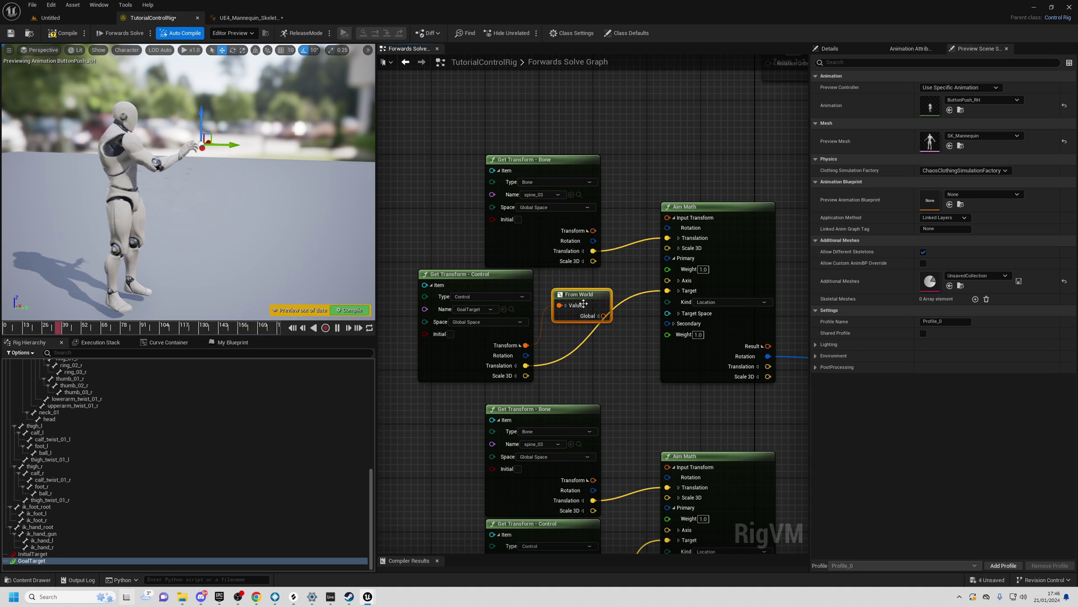
- Expand the From World node's Global output and connect its Translation to the upper Aim Math node's Primary Target
{"action": "left_click", "coordinate": [496, 286]}
{"action": "left_click_drag", "start_coordinate": [531, 333], "coordinate": [524, 333]}
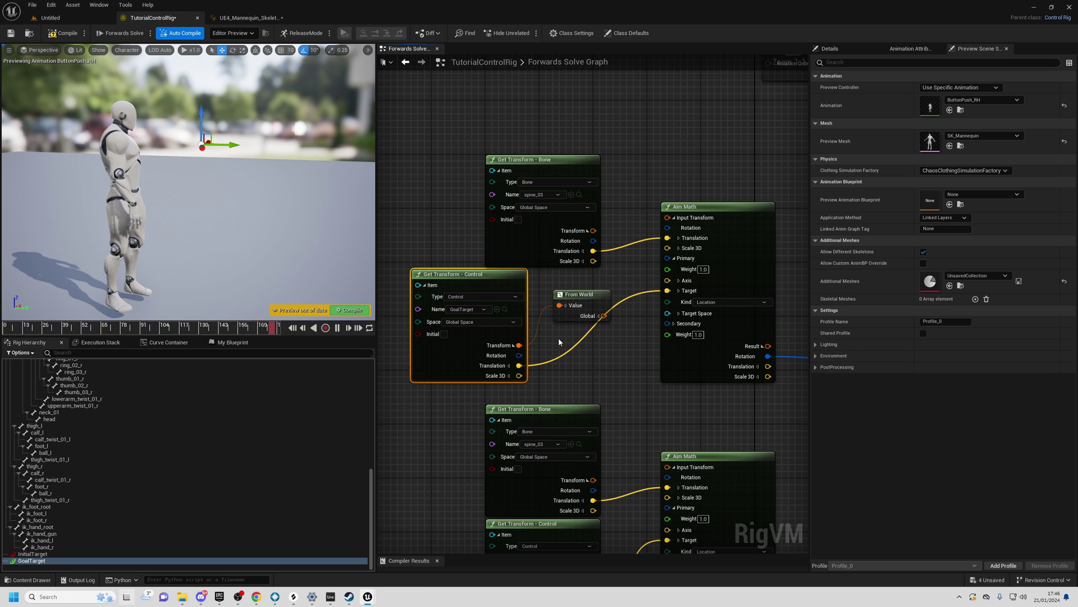
{"action": "right_click_drag", "start_coordinate": [558, 338], "coordinate": [519, 330]}
{"action": "left_click", "coordinate": [559, 308]}
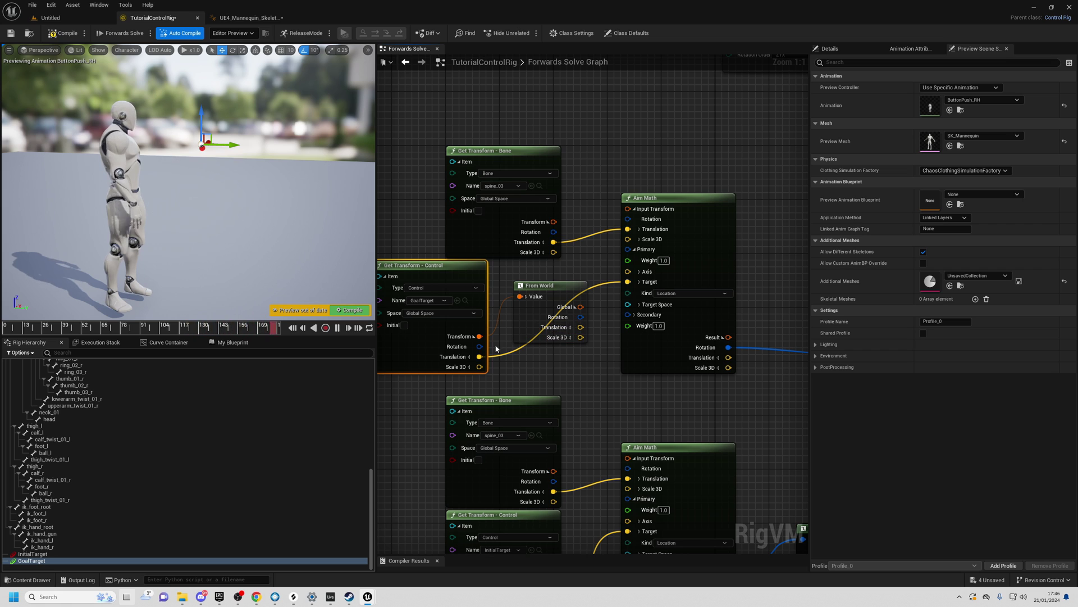
{"action": "left_click_drag", "start_coordinate": [553, 314], "coordinate": [629, 282]}
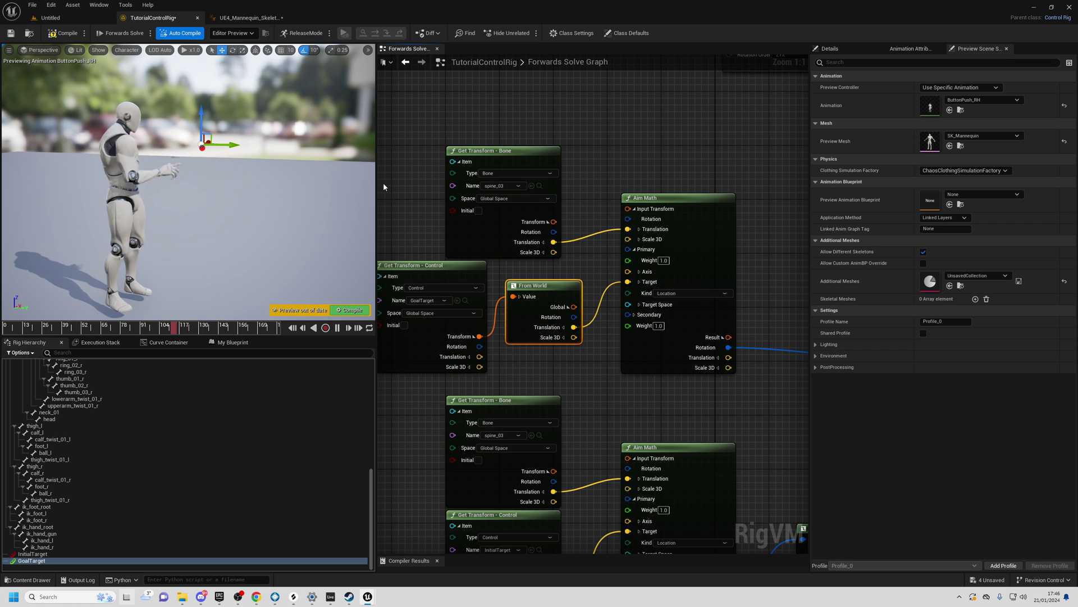
- Review the Control Rig node's Goal Target pin in the Animation Blueprint, then return to TutorialControlRig
{"action": "left_click", "coordinate": [254, 18]}
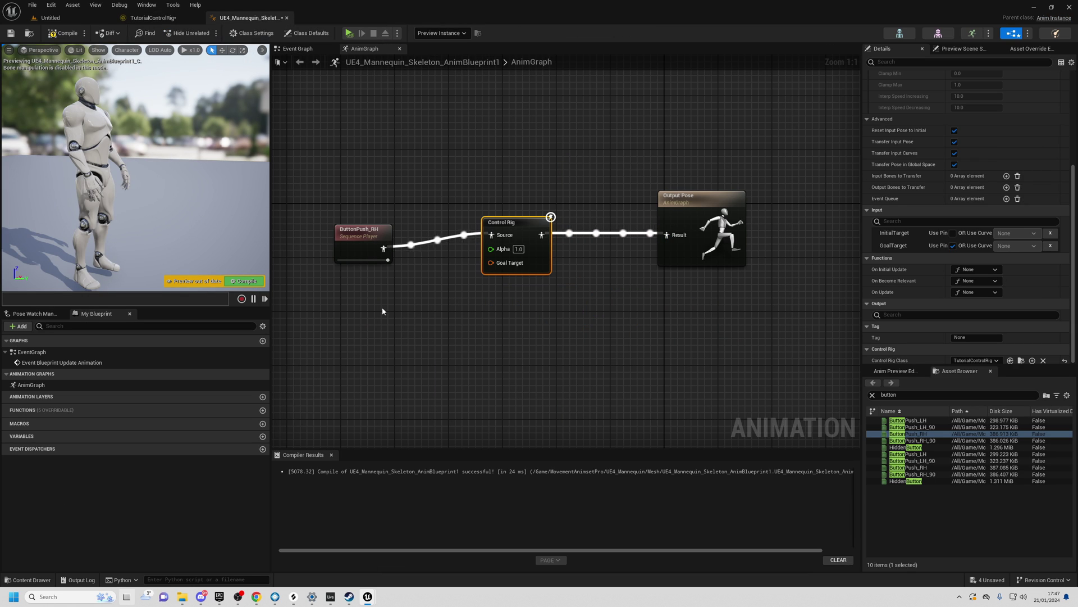
{"action": "left_click_drag", "start_coordinate": [488, 263], "coordinate": [494, 270]}
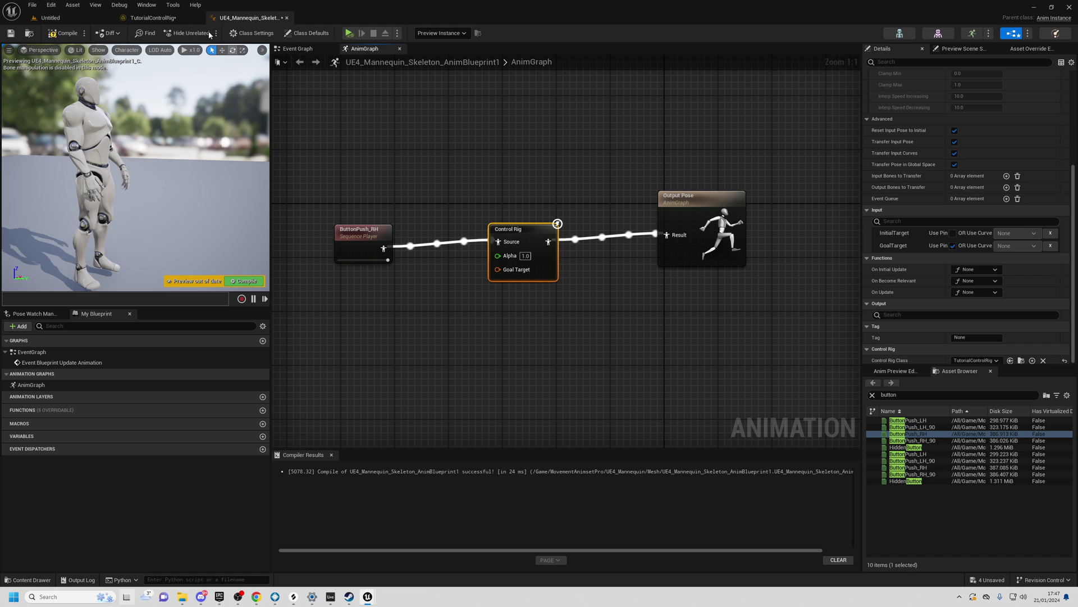
{"action": "left_click", "coordinate": [182, 20]}
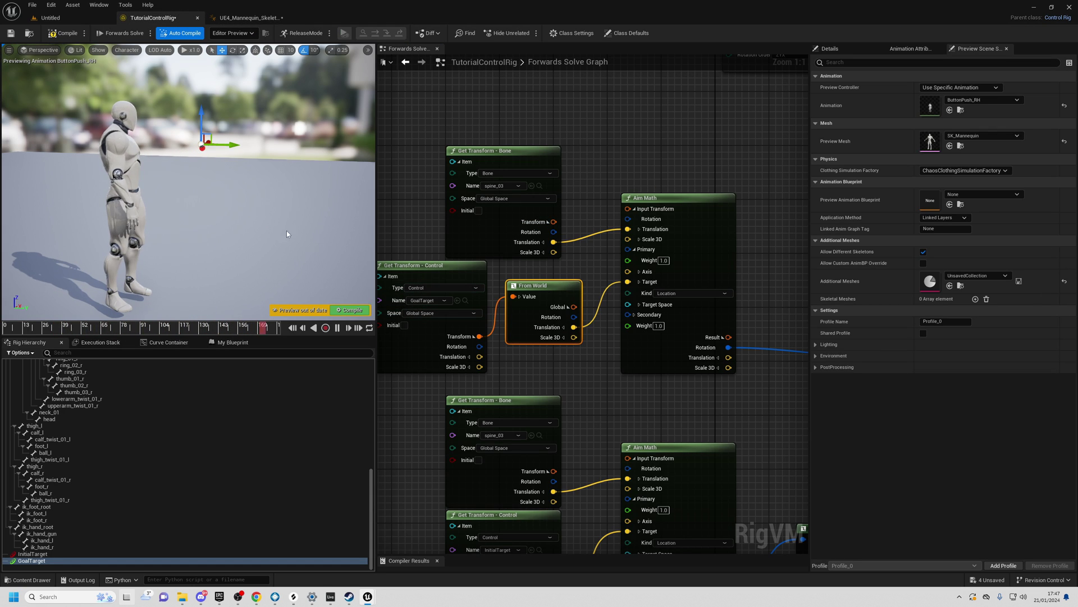